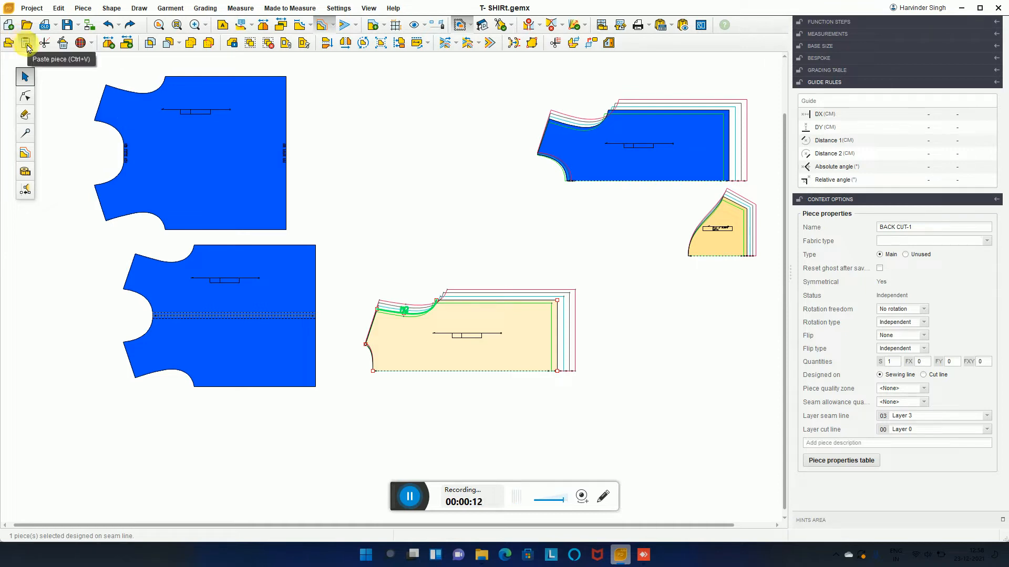
Paste a copy of the BACK CUT-1 piece and move the original into the free space above it.
left_click(26, 43)
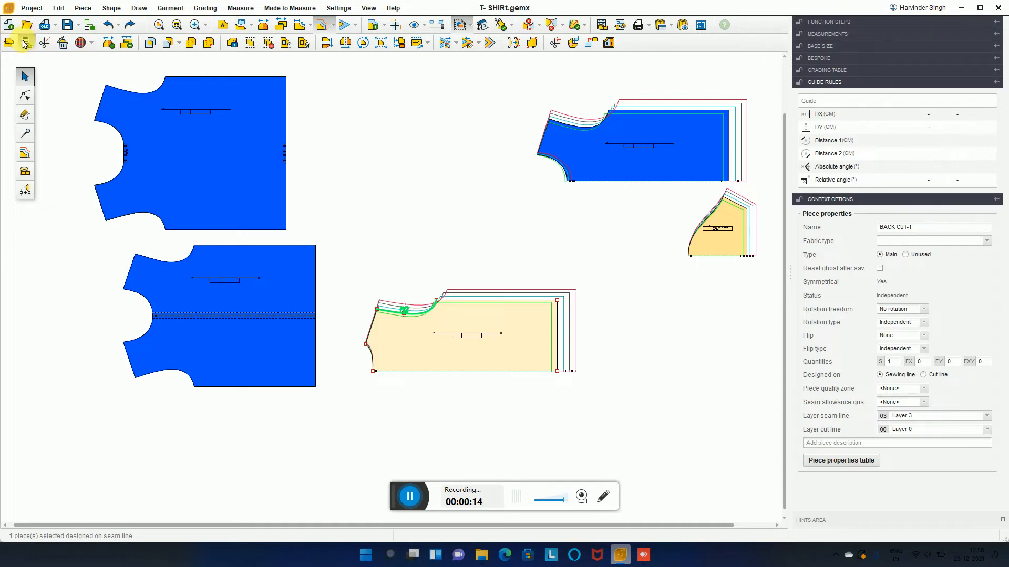
left_click_drag(504, 333, 448, 207)
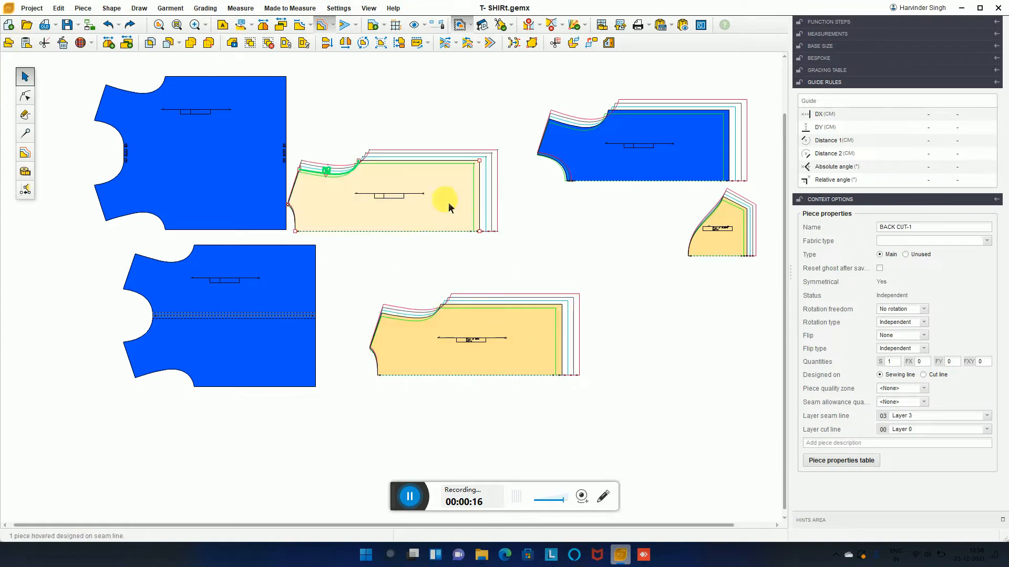
left_click_drag(503, 301, 484, 296)
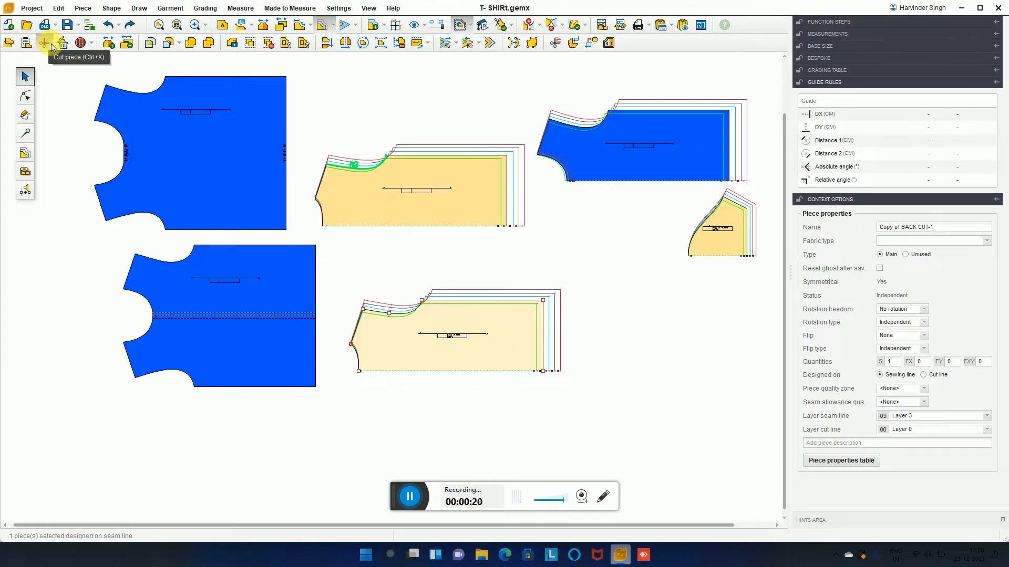
Cut the original BACK CUT-1 piece and paste it back above the remaining half back piece.
left_click(460, 186)
left_click_drag(467, 206, 486, 220)
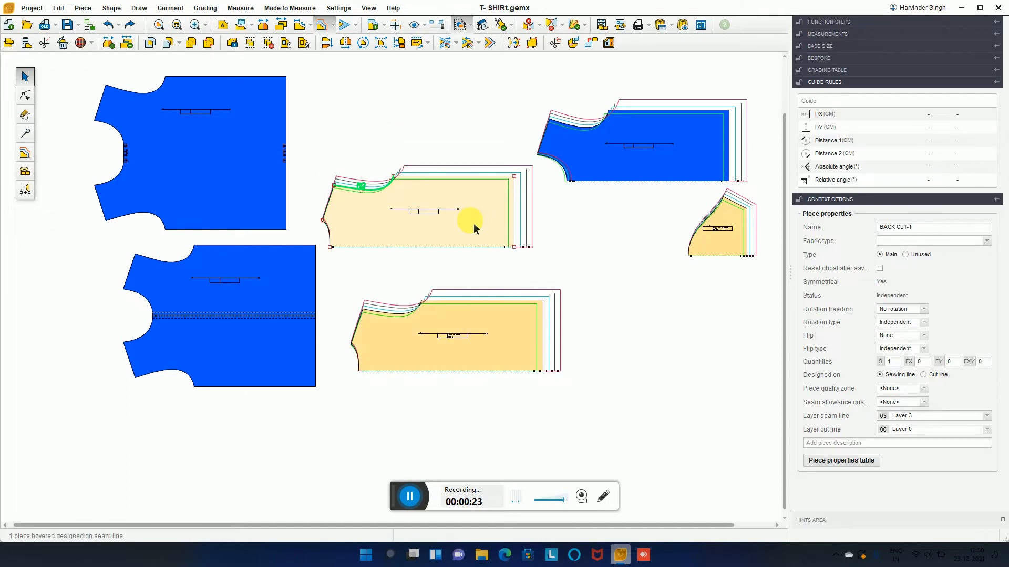
left_click(45, 44)
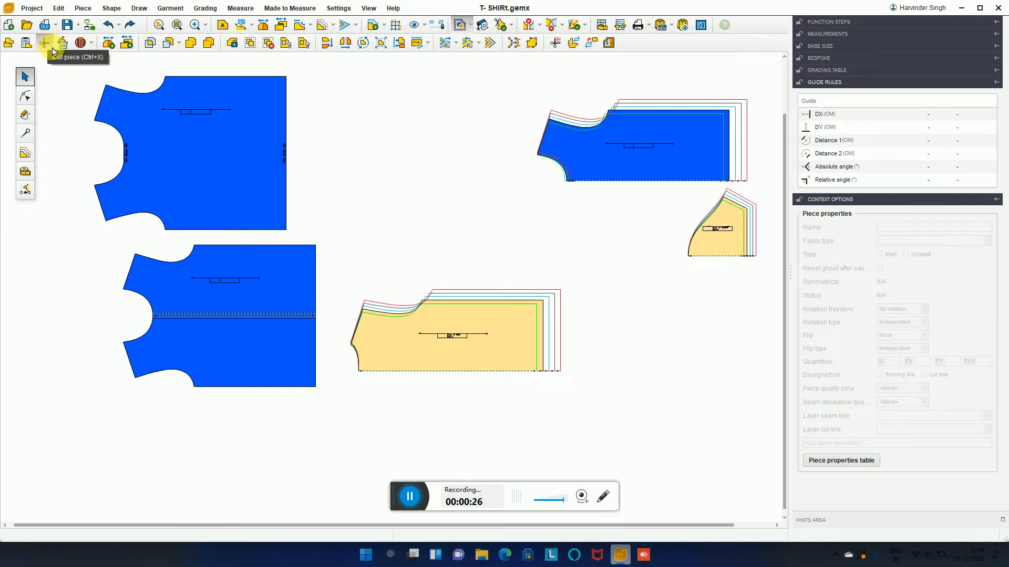
left_click(26, 44)
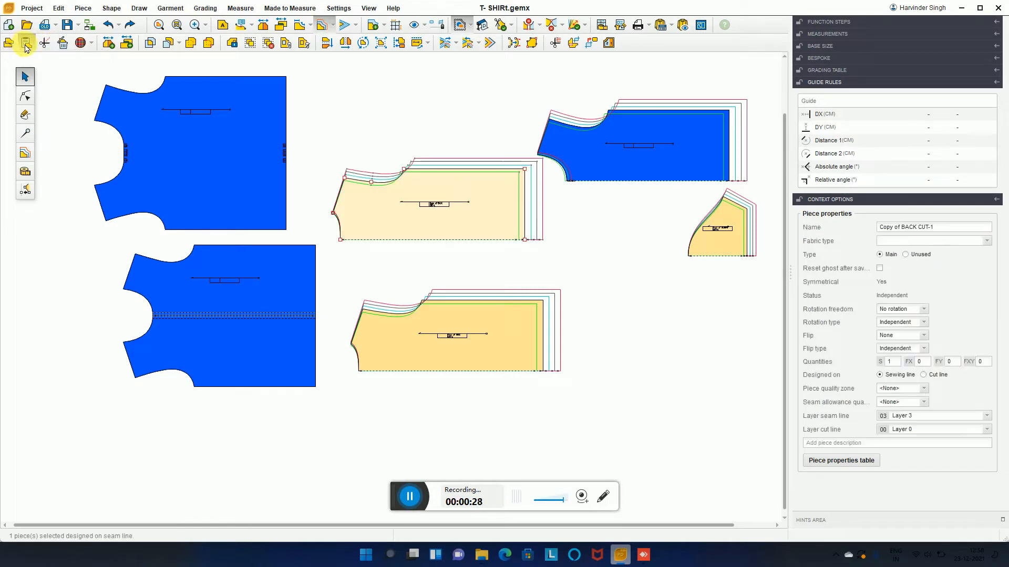
left_click(457, 198)
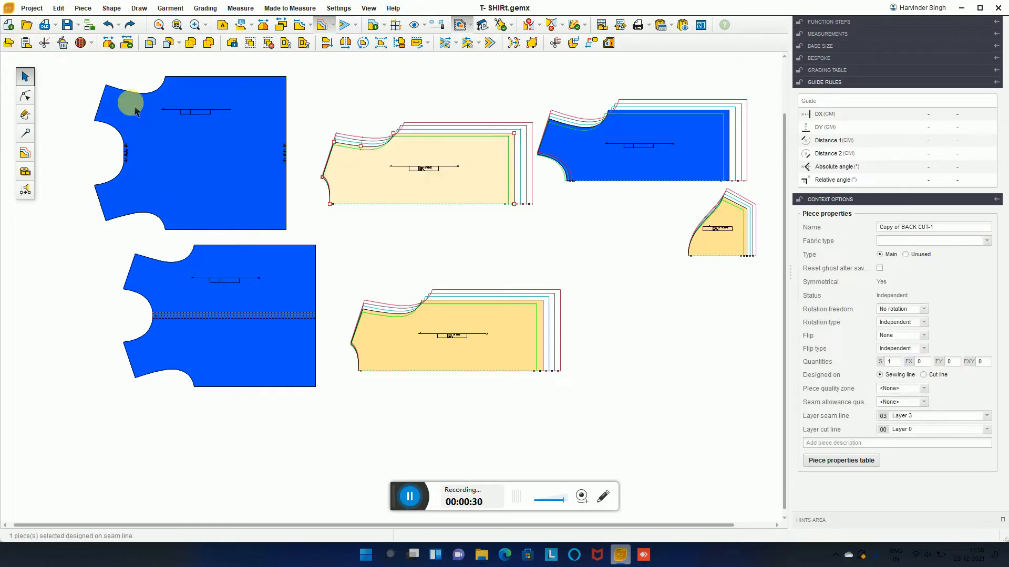
Delete the upper pasted Copy of BACK CUT-1 piece, keeping the lower one.
left_click(480, 323)
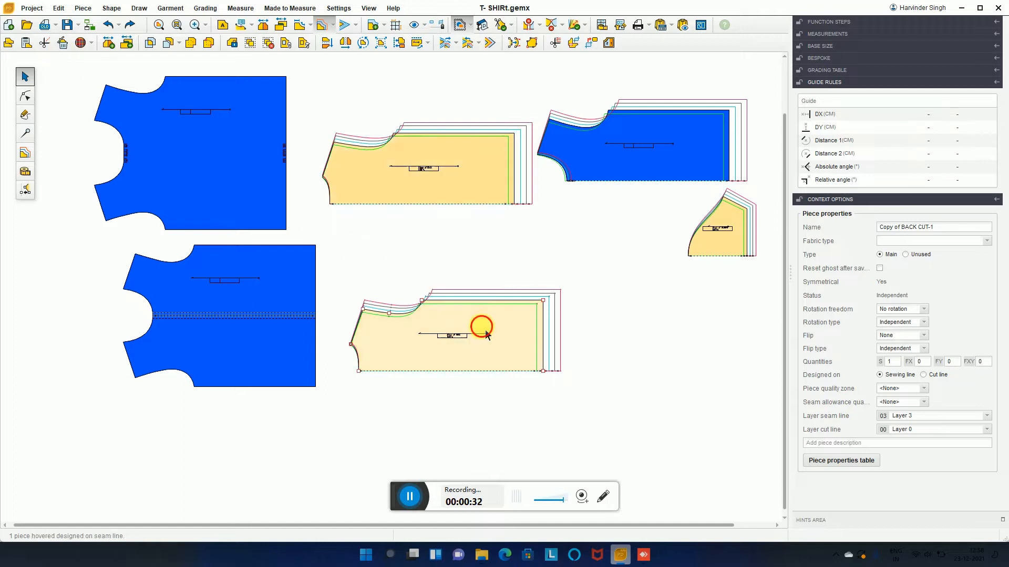
left_click(419, 177)
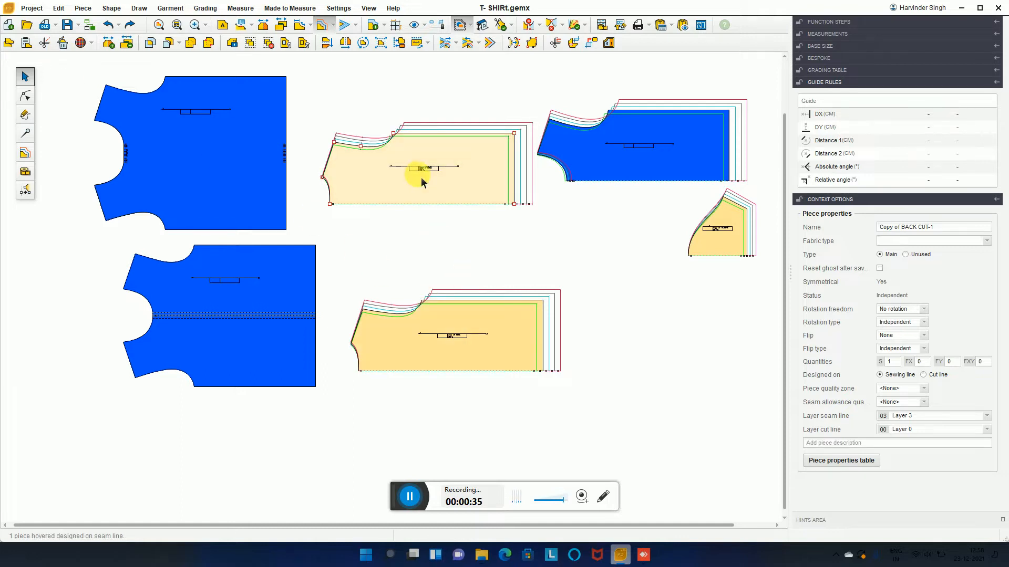
left_click(63, 45)
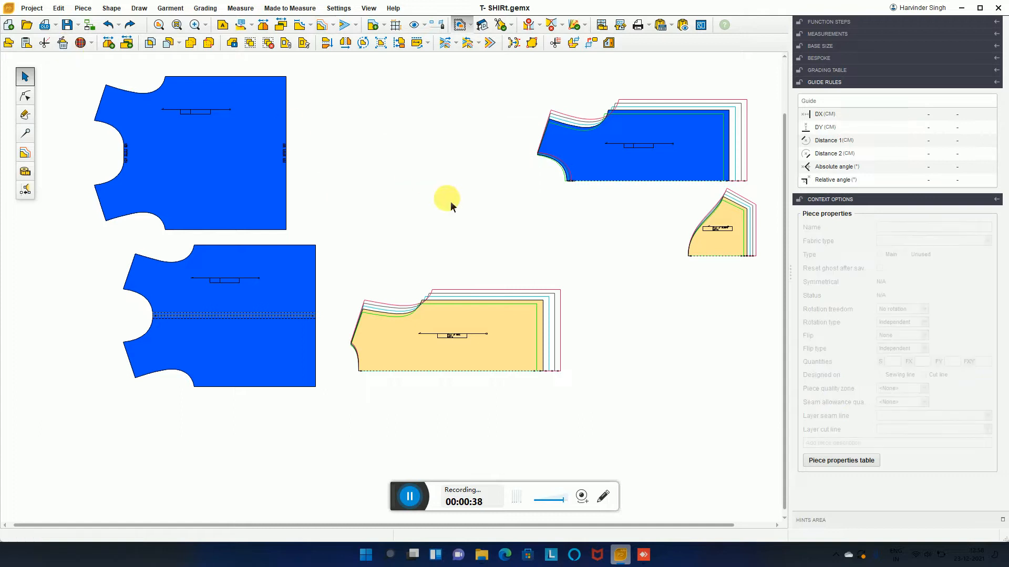
Change the piece color of the upper FRONT CUT-1 piece to green.
left_click(93, 44)
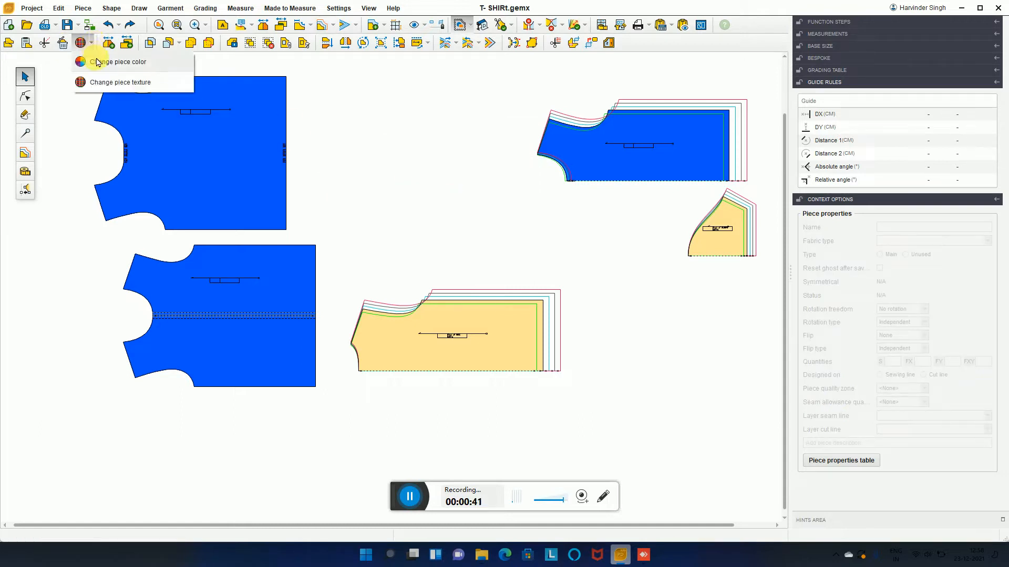
left_click(252, 167)
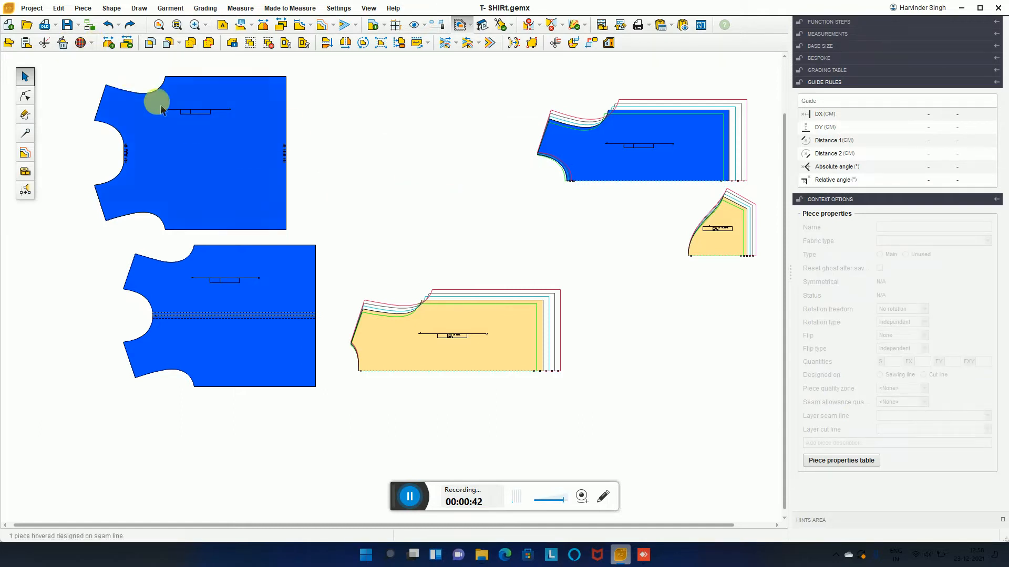
left_click(93, 45)
left_click(95, 61)
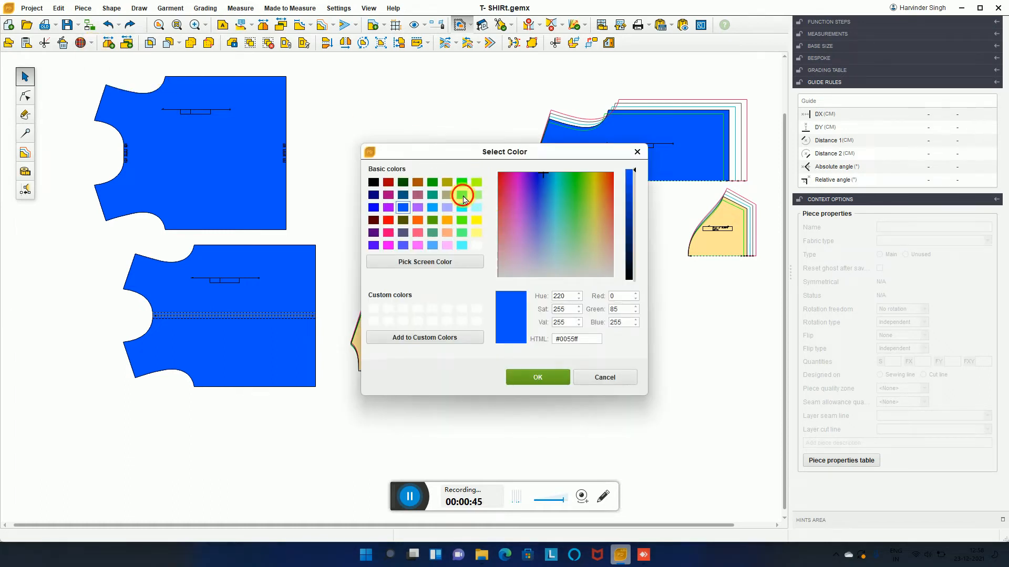
left_click(461, 195)
left_click(537, 376)
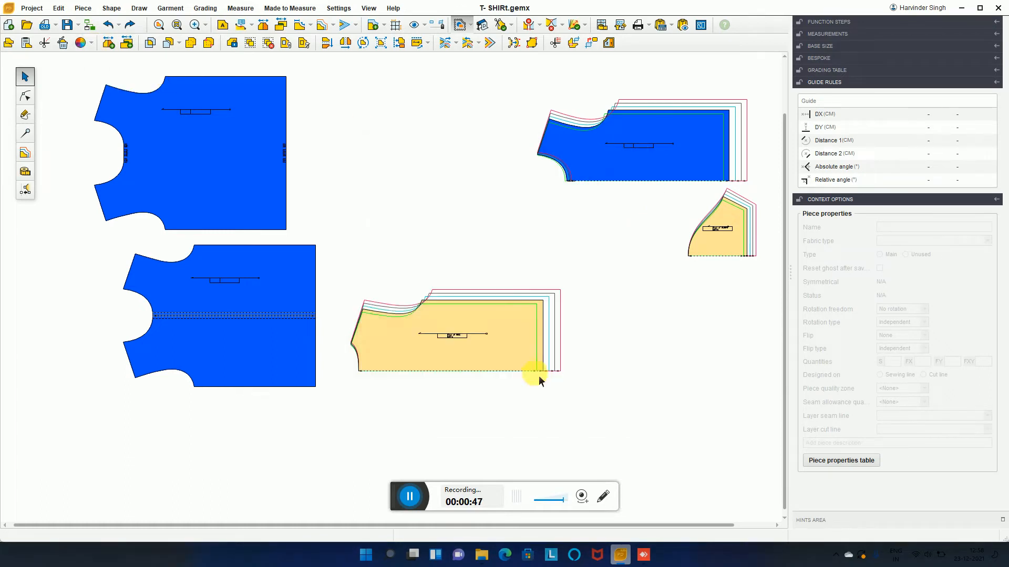
left_click(258, 206)
left_click(63, 44)
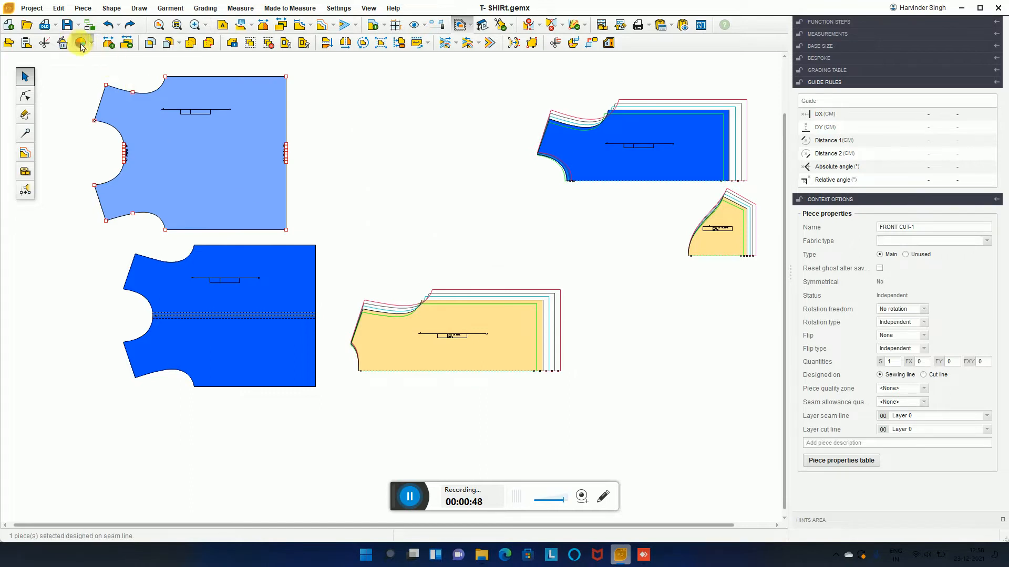
left_click(537, 378)
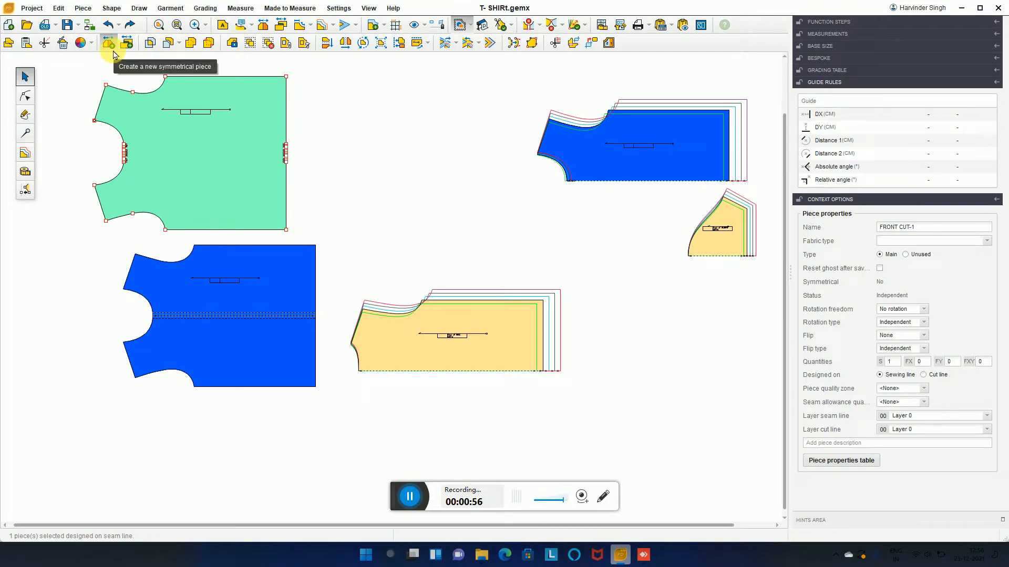
Create a new symmetrical full piece from the Copy of BACK CUT-1 half piece and place it below the half.
left_click_drag(457, 333, 424, 198)
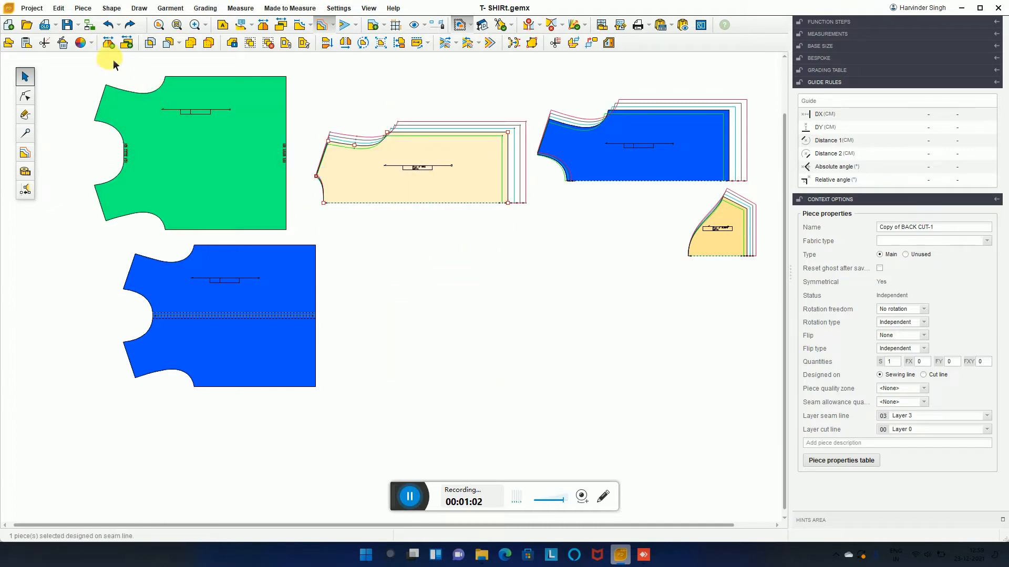
left_click(108, 44)
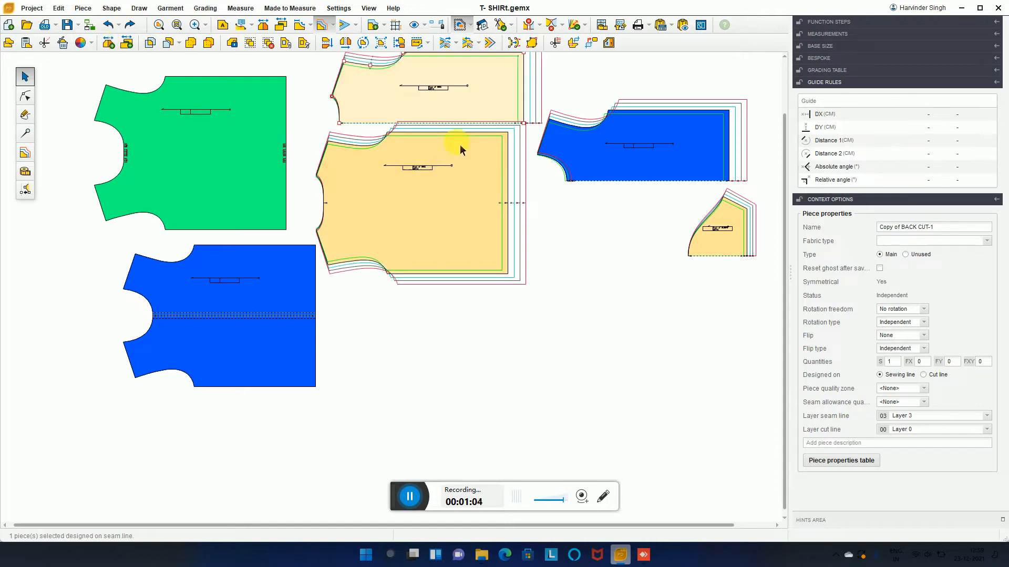
left_click(515, 341)
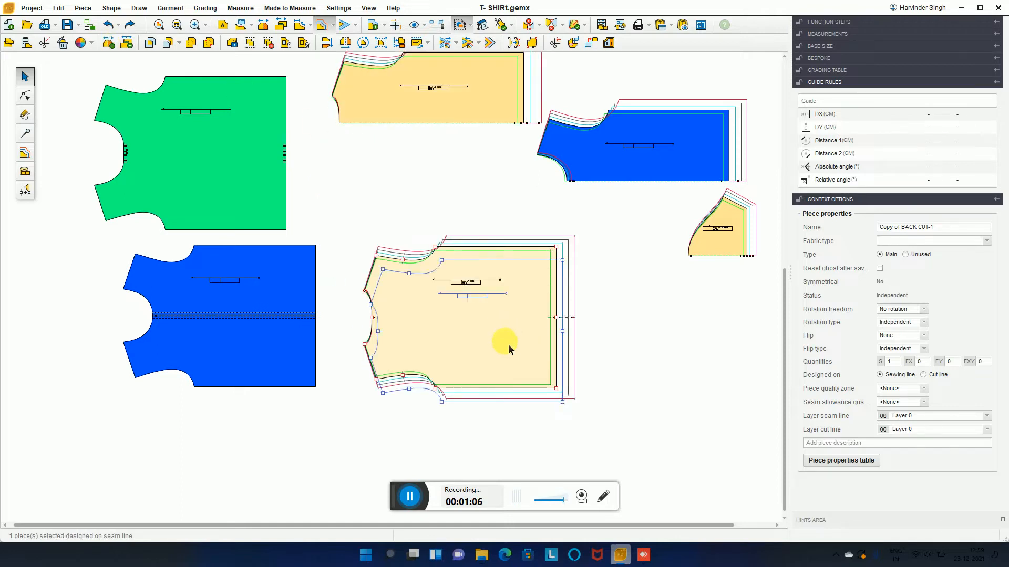
left_click_drag(466, 90, 457, 169)
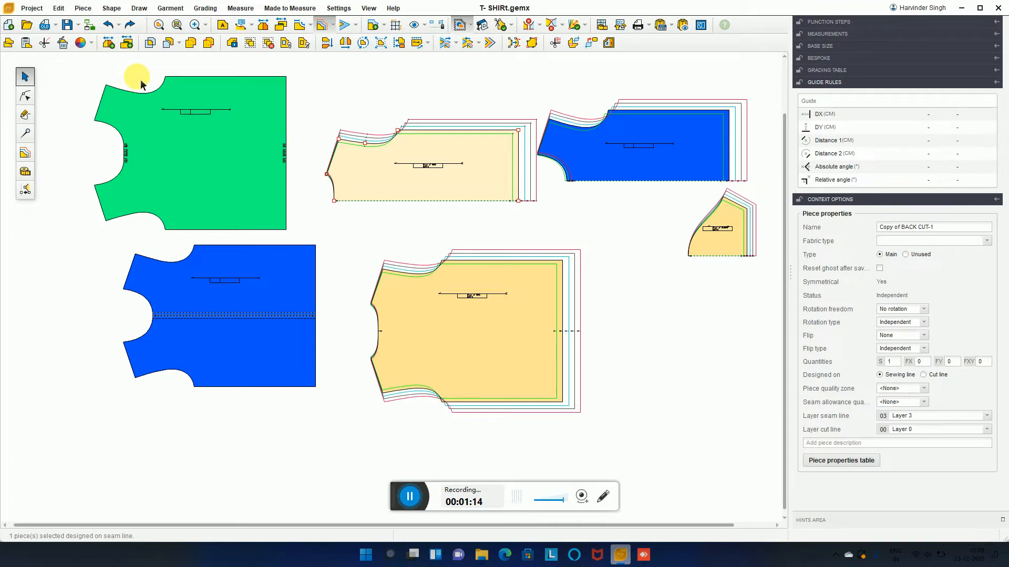
Create a new mirrored piece from the lower blue FRONT CUT-1 piece and move the two blue pieces far apart.
left_click_drag(282, 296, 250, 323)
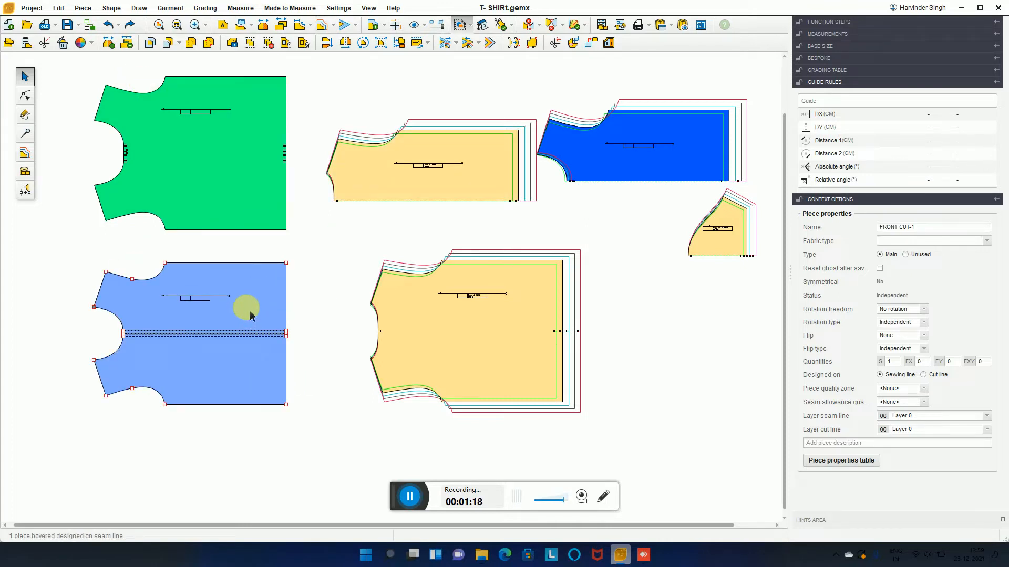
left_click_drag(250, 310, 210, 298)
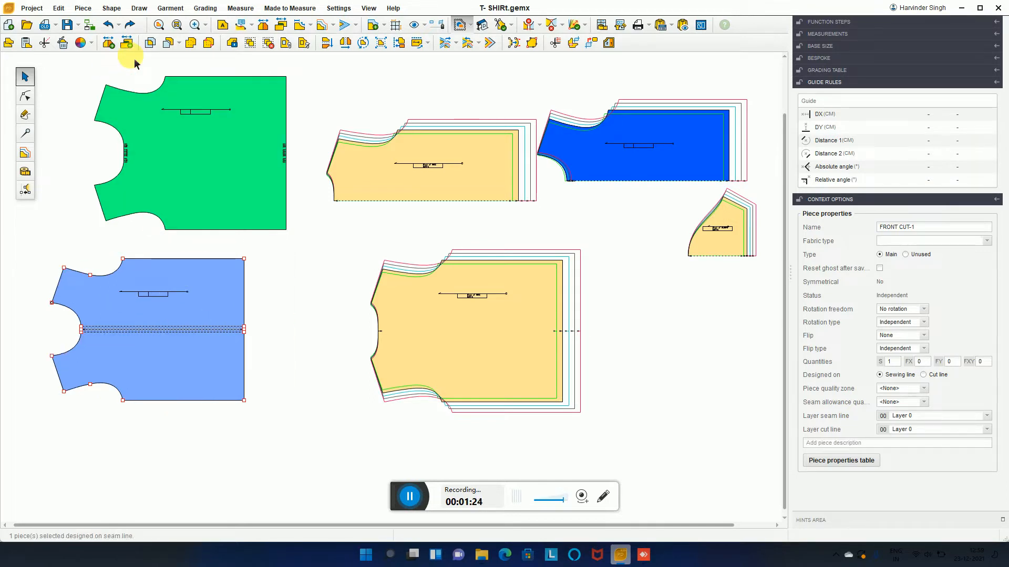
left_click(126, 45)
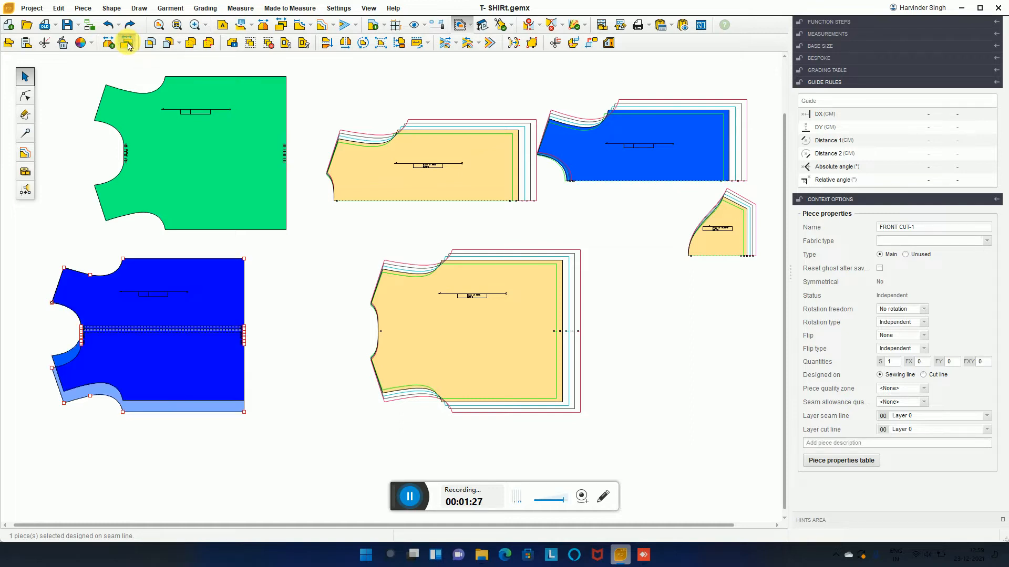
left_click_drag(179, 283, 294, 321)
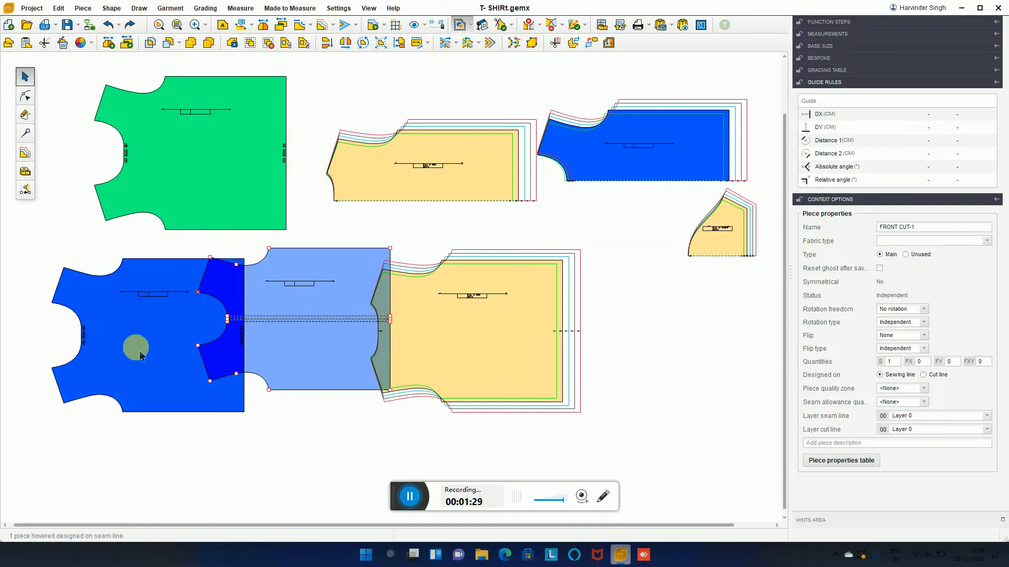
left_click_drag(135, 343, 58, 382)
left_click(293, 325)
left_click_drag(293, 326, 698, 365)
scroll(360, 275, "down", 2)
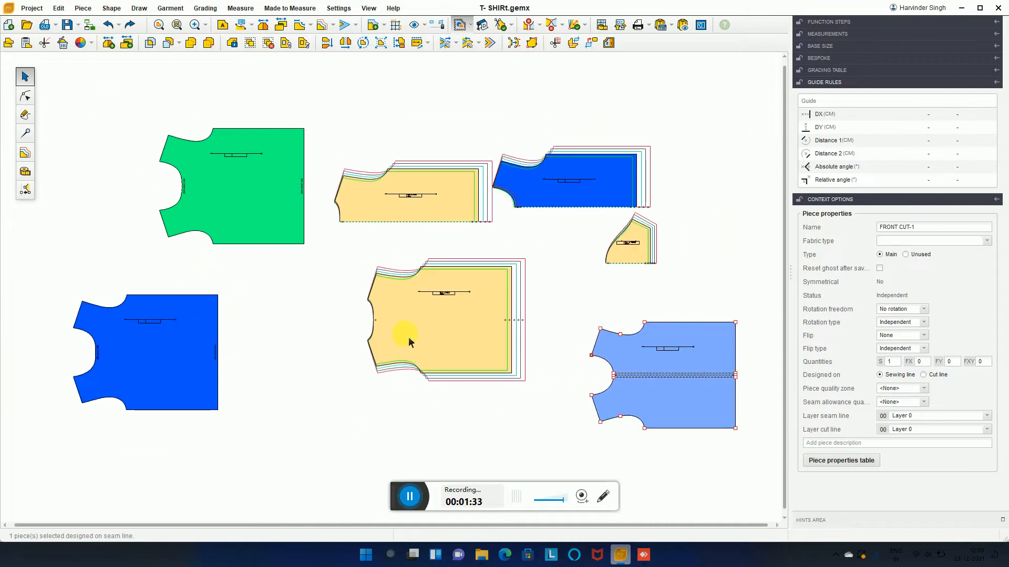
Overlap the green and blue FRONT CUT-1 pieces slightly and create new pieces from their intersected area.
left_click_drag(194, 329, 218, 321)
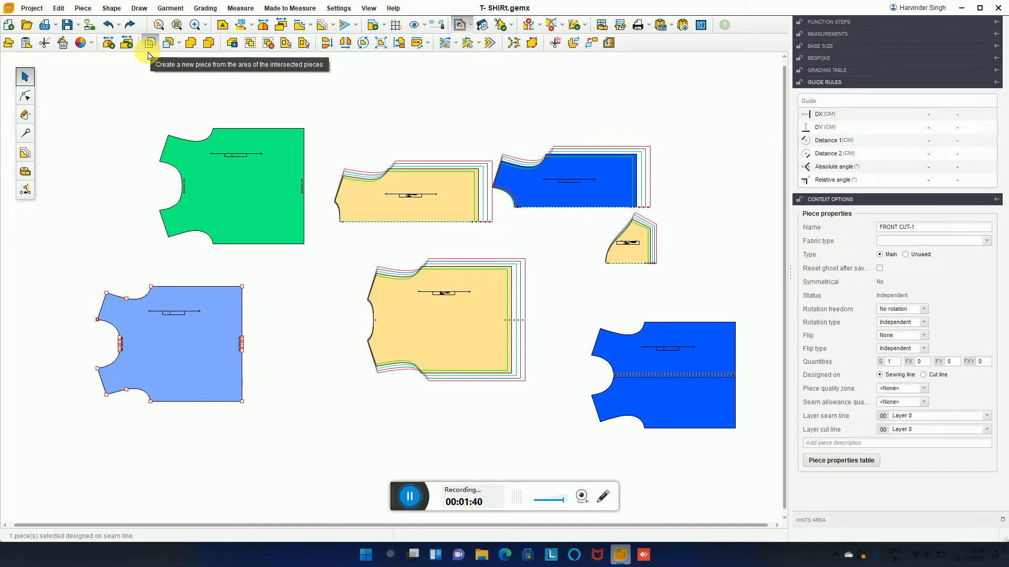
left_click_drag(264, 191, 203, 247)
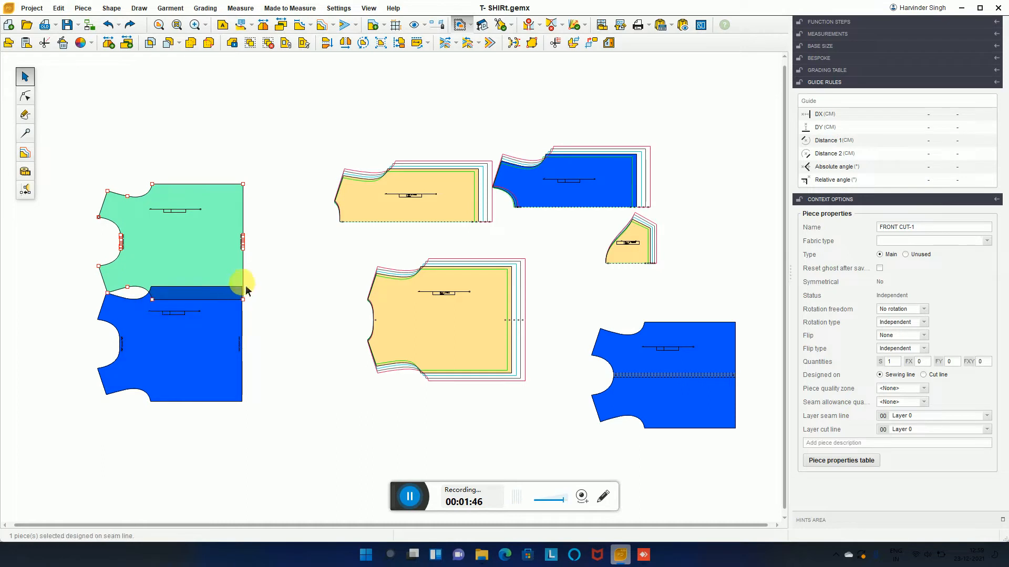
left_click_drag(219, 262, 218, 274)
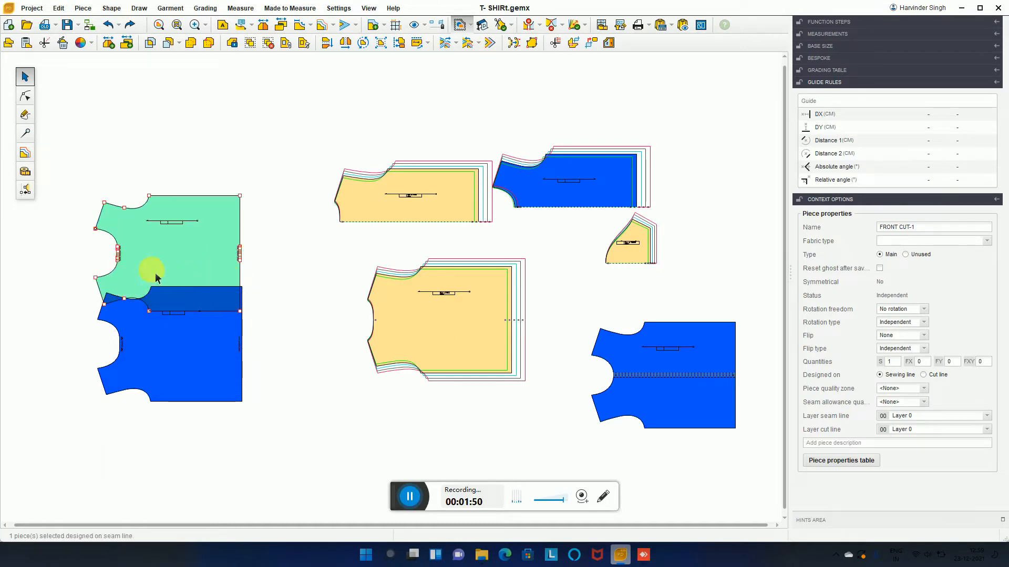
left_click_drag(307, 137, 42, 482)
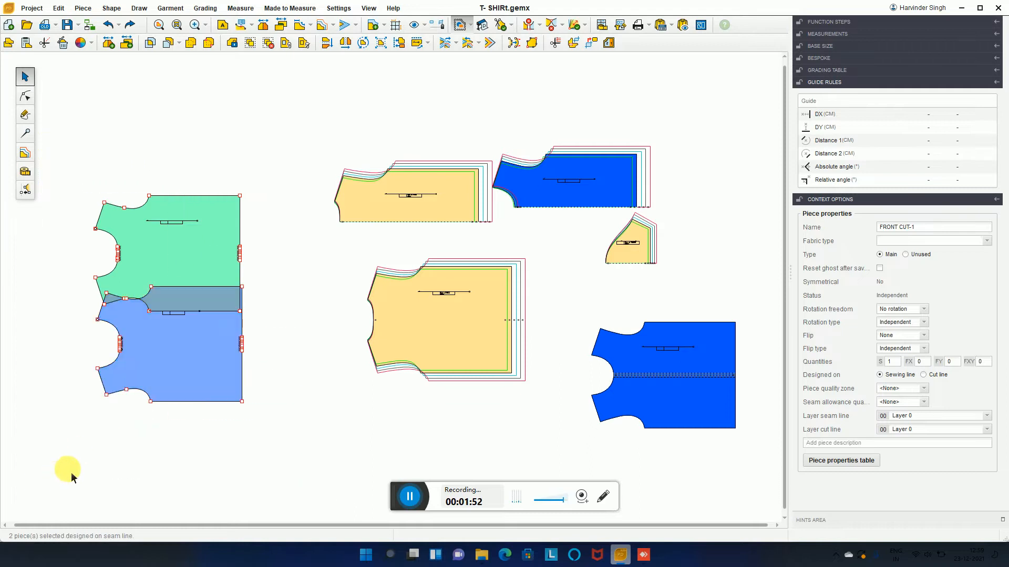
left_click(151, 47)
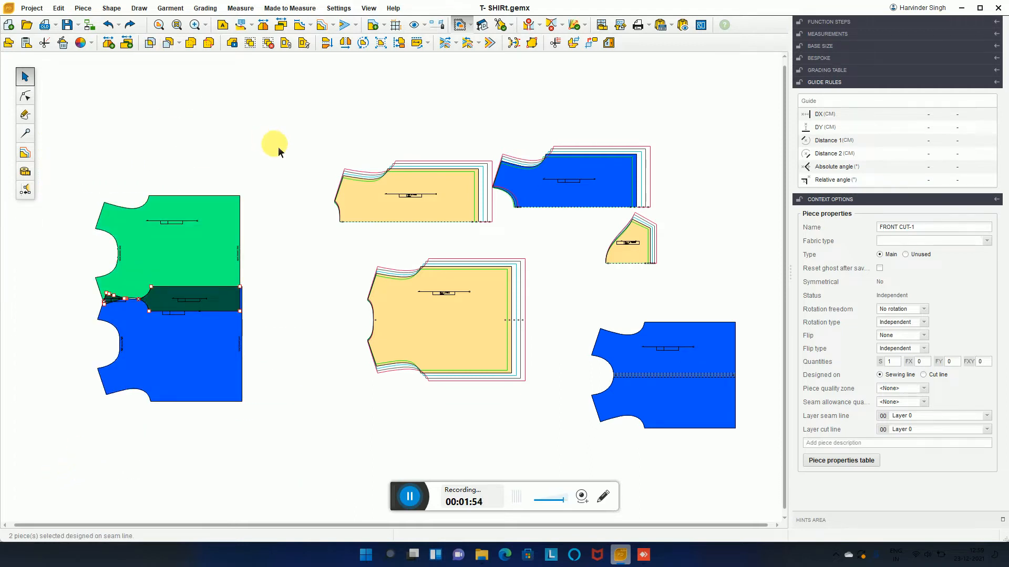
Move the green and blue front pieces and the long intersection strip apart so each piece lies separately.
left_click_drag(211, 245, 226, 138)
left_click_drag(166, 364, 166, 429)
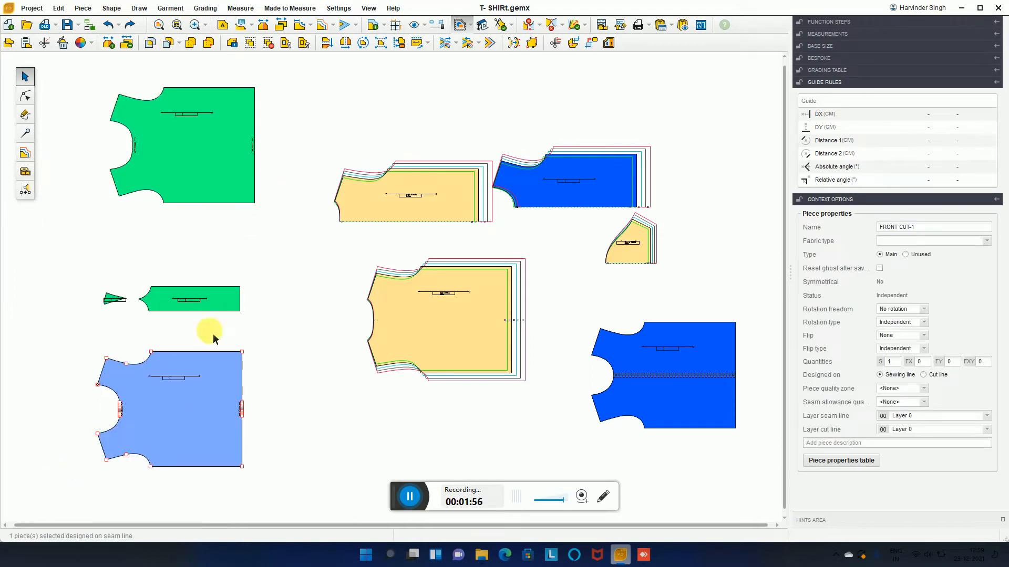
left_click(198, 292)
left_click_drag(198, 292, 236, 263)
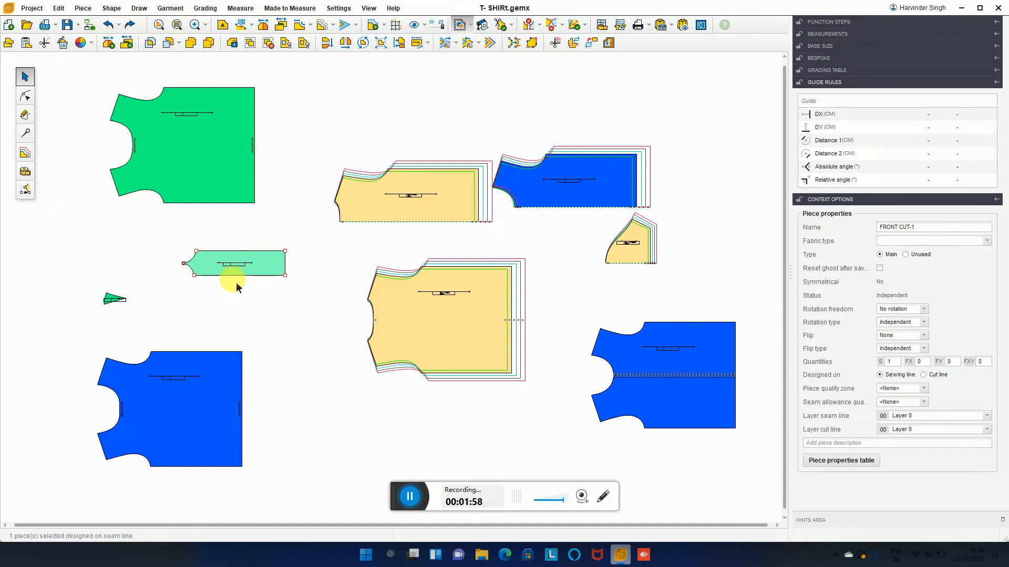
left_click_drag(61, 247, 331, 324)
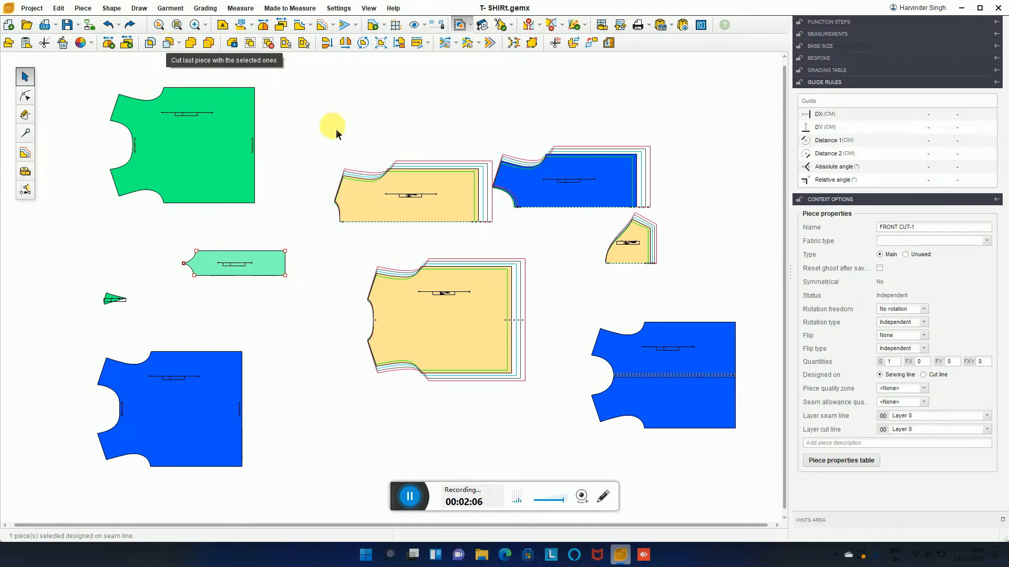
left_click(215, 175)
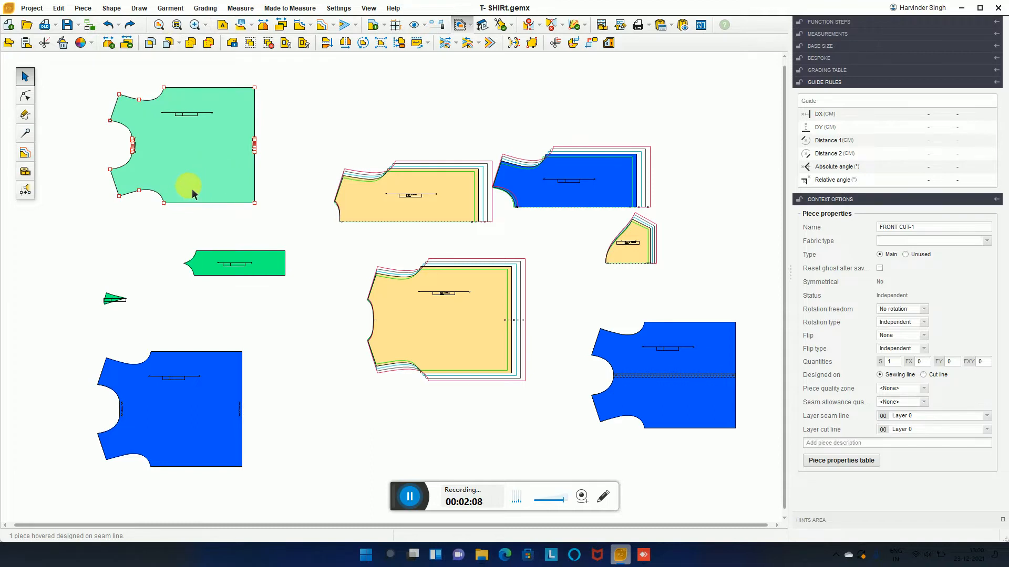
left_click_drag(191, 188, 179, 164)
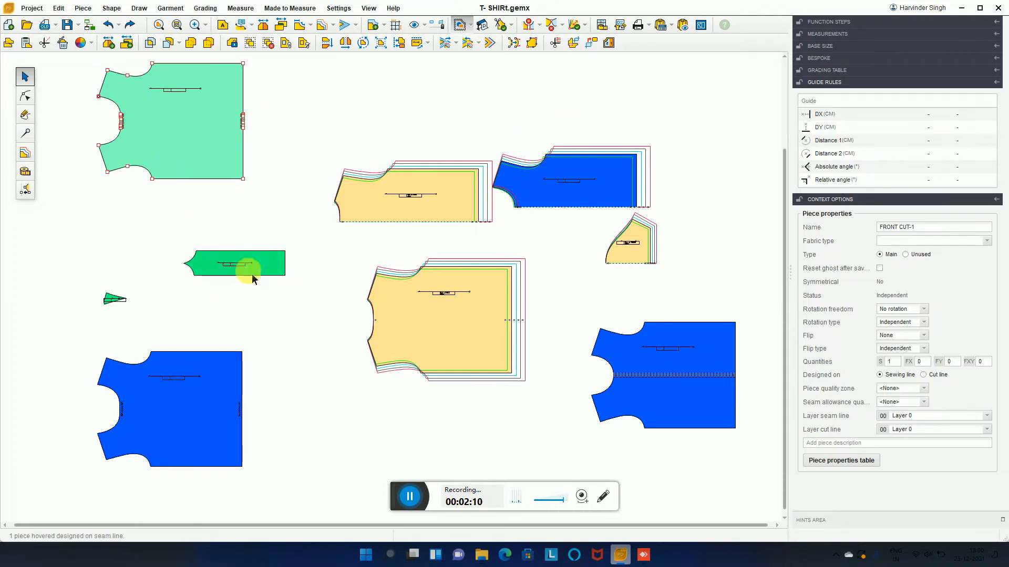
Delete the long green intersection strip and the small green triangular piece.
left_click_drag(247, 265, 238, 297)
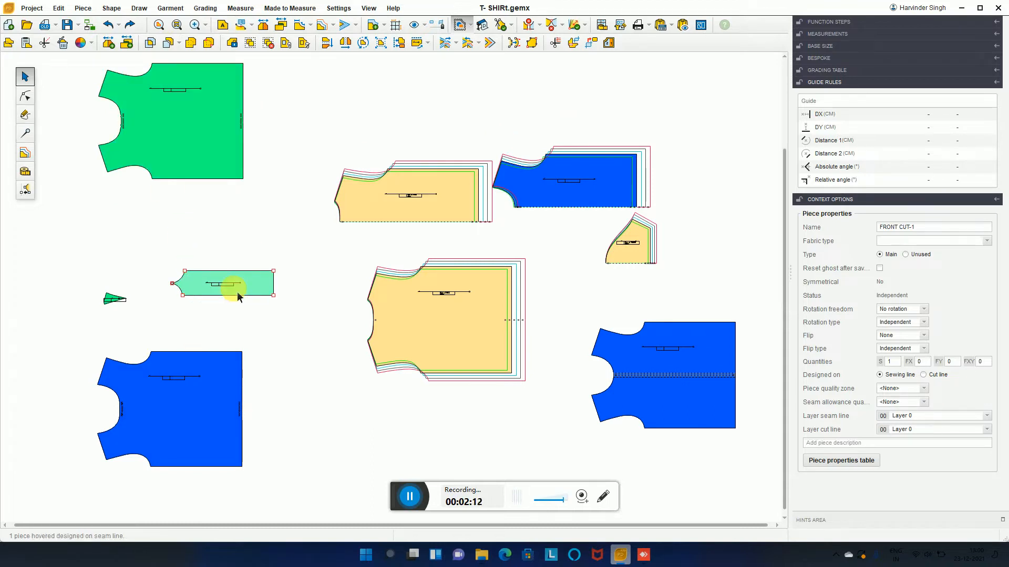
key("Delete")
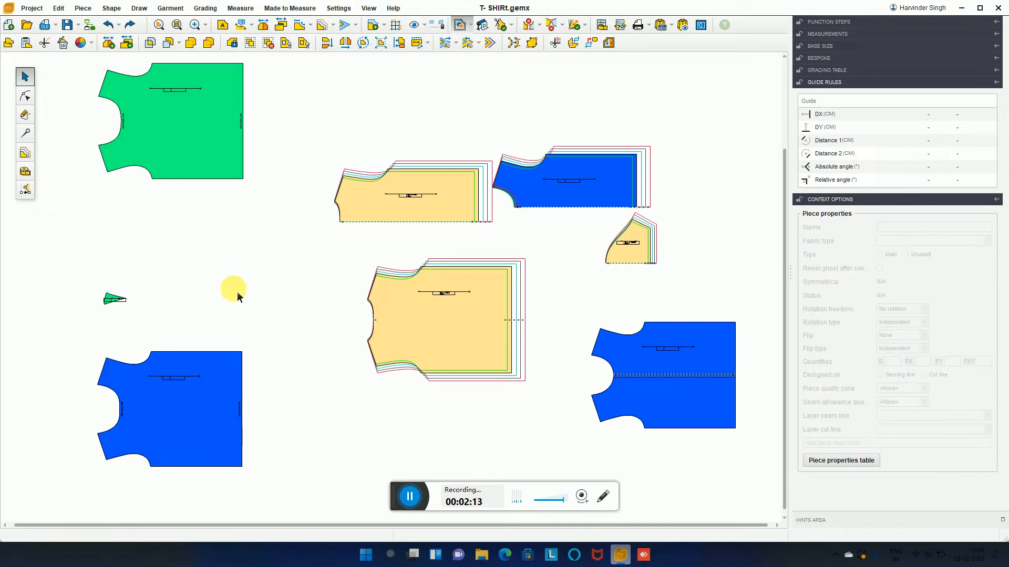
left_click(112, 300)
key("Delete")
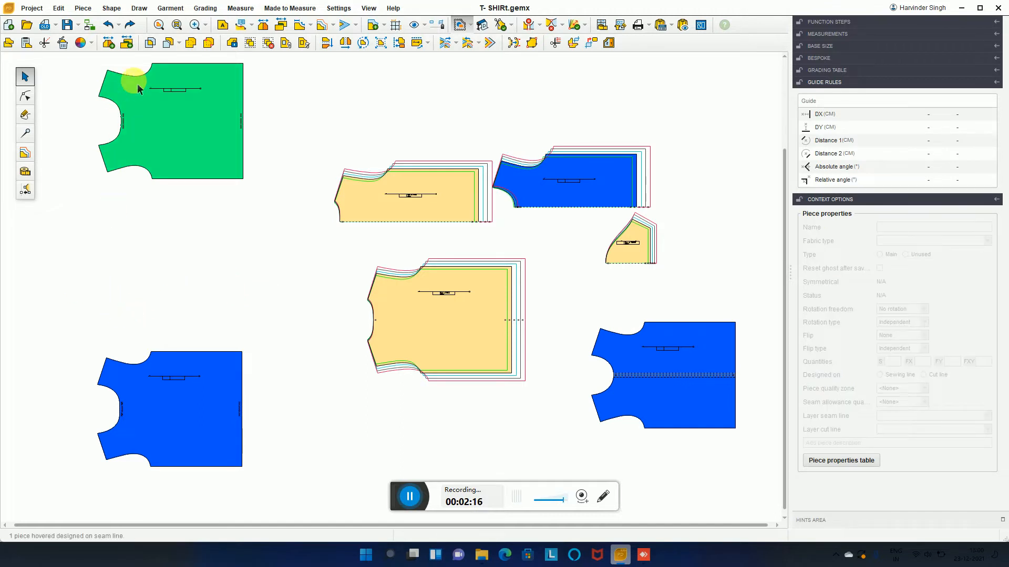
Reposition the green FRONT CUT-1 piece and the full Copy of BACK CUT-1 piece on the canvas.
left_click(136, 150)
scroll(121, 168, "up", 3)
left_click_drag(131, 156, 199, 267)
scroll(200, 273, "down", 2)
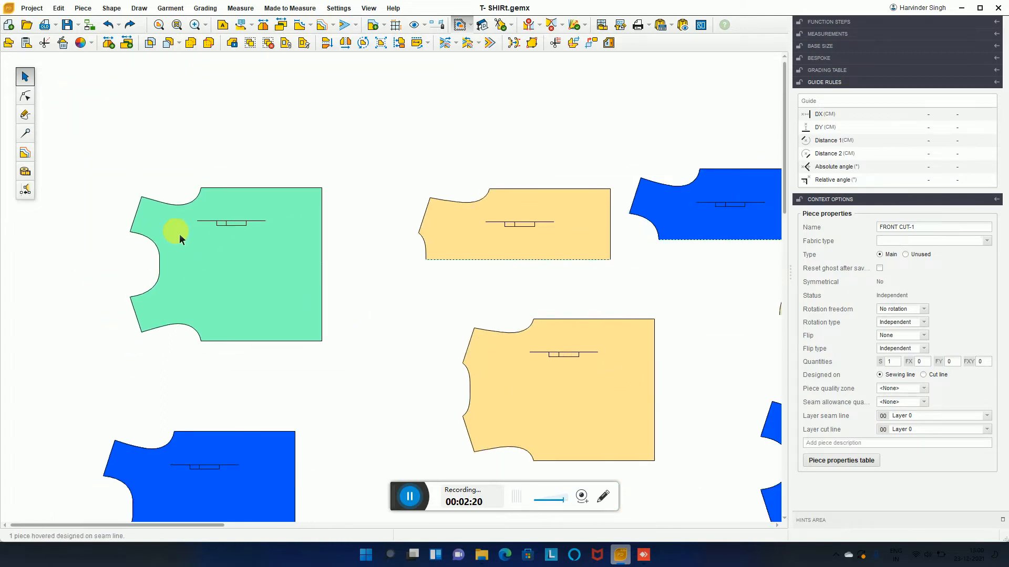
left_click_drag(543, 379, 458, 371)
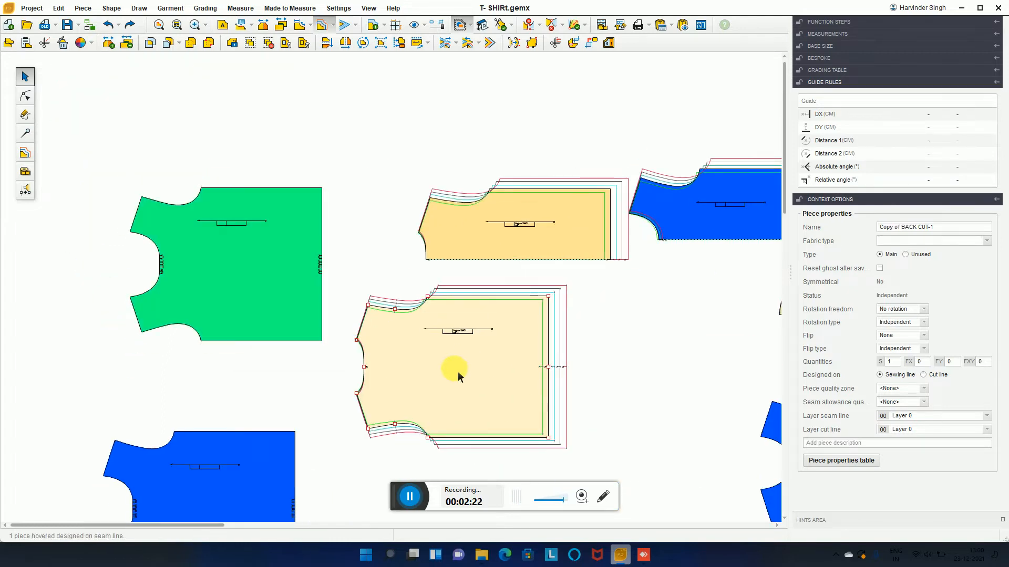
Draw a straight horizontal line across the full back piece from the neckline midpoint to the hem midpoint.
left_click(27, 115)
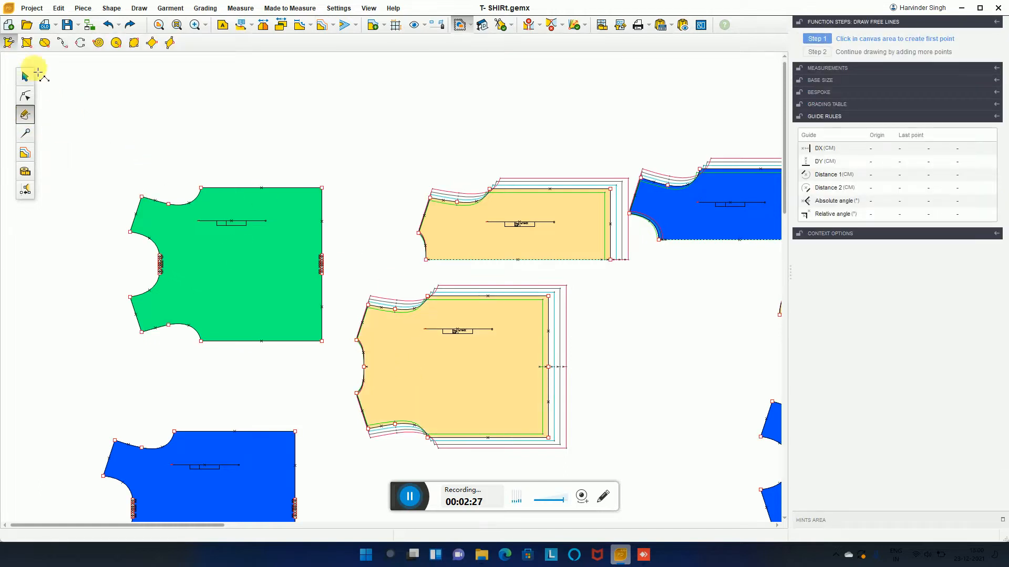
left_click(364, 367)
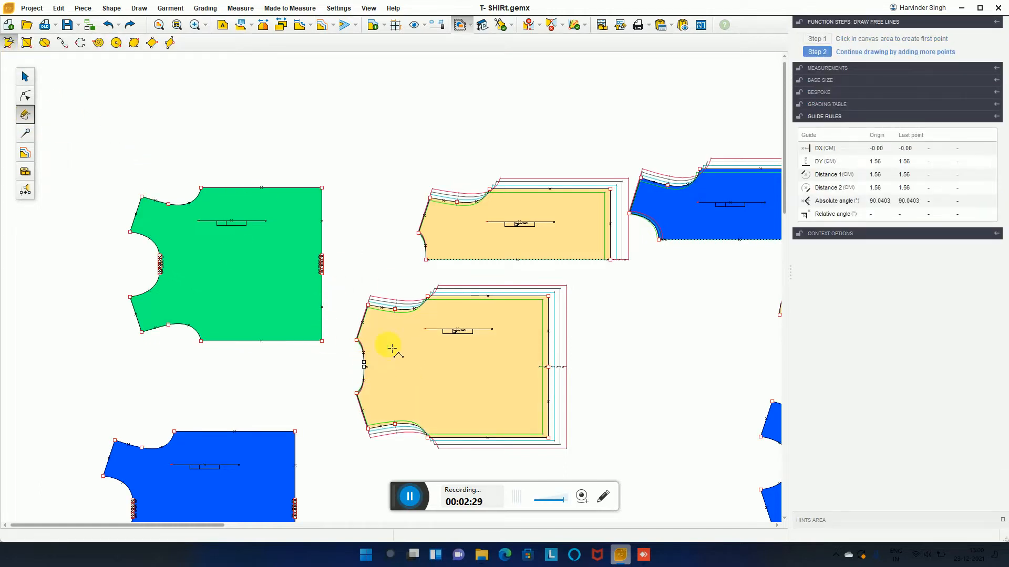
left_click(549, 367)
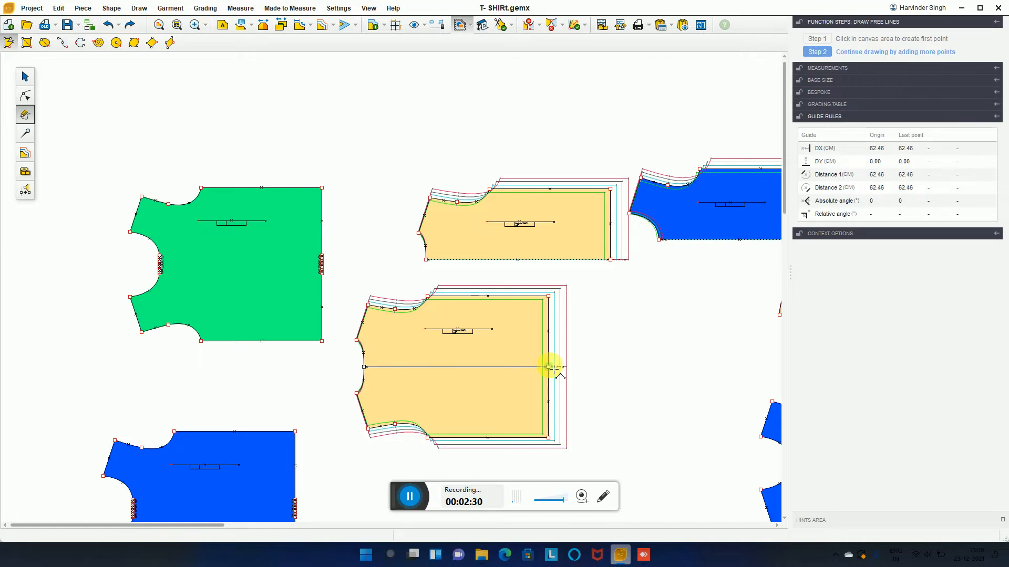
right_click(670, 336)
scroll(527, 377, "down", 2)
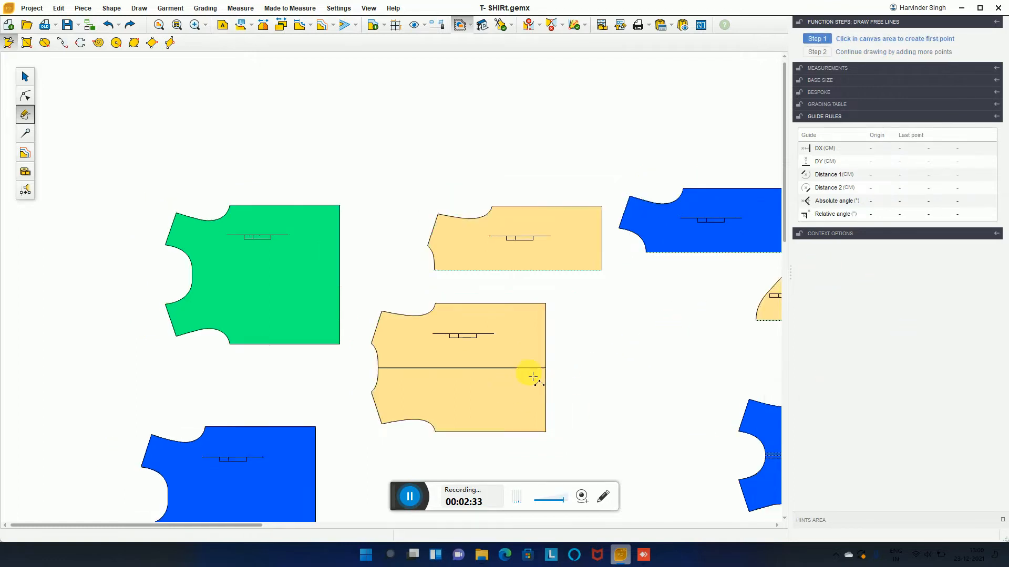
Split the full back piece along its centre line into two separate half pieces.
left_click(25, 77)
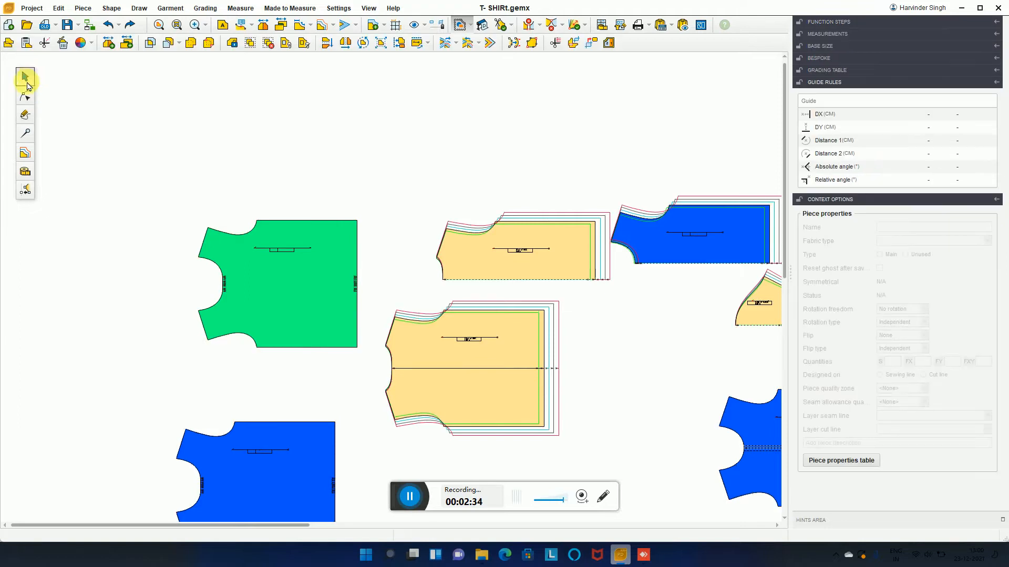
left_click_drag(375, 295, 630, 462)
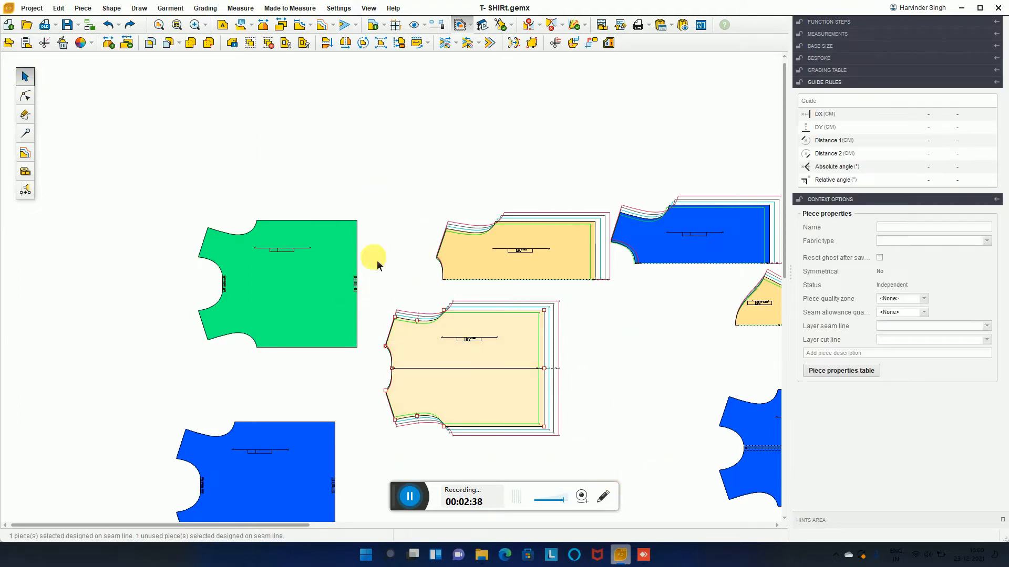
left_click(168, 43)
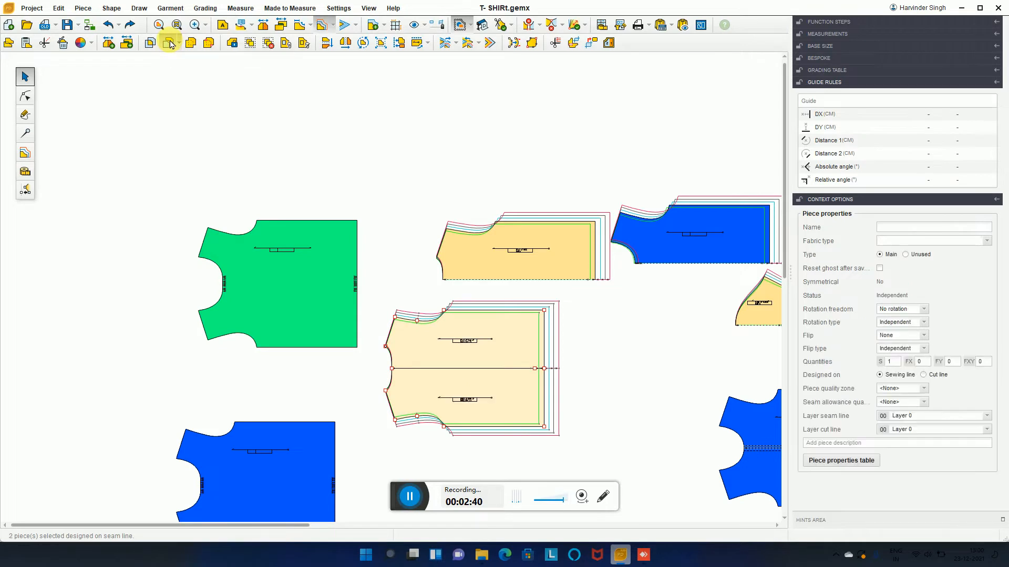
Move the two back halves away from the centre line and delete the leftover line.
left_click_drag(507, 345, 612, 314)
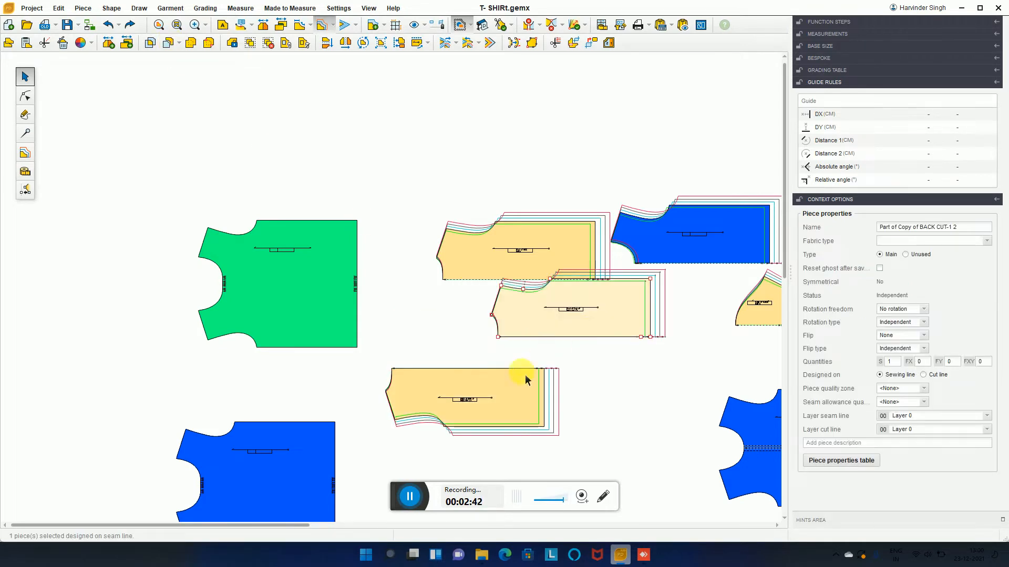
left_click_drag(494, 395, 542, 433)
left_click(497, 371)
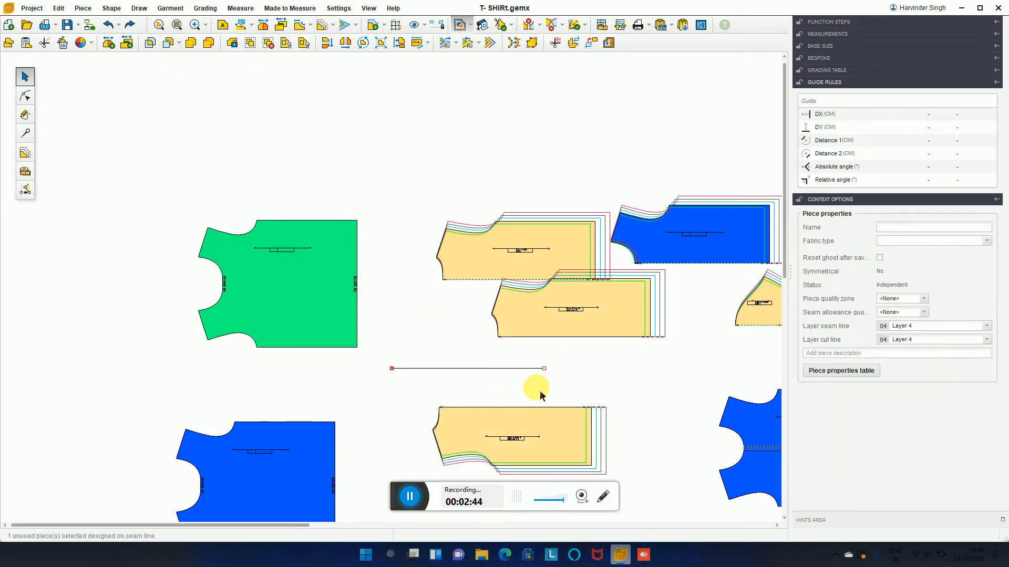
key("Delete")
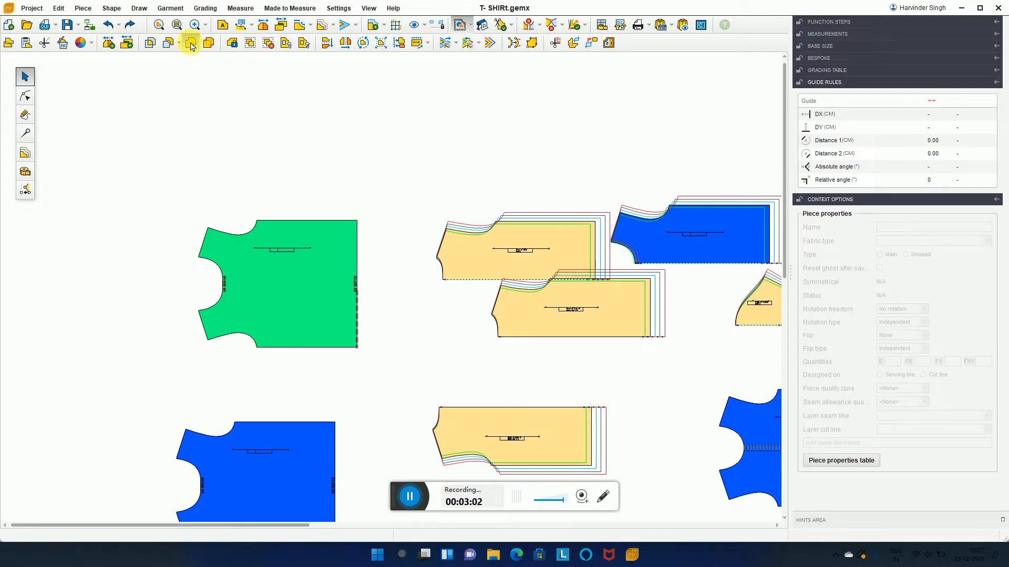
Align the two back halves along their centre edges, join them in a new piece and move it to free space.
left_click_drag(578, 293, 450, 102)
left_click_drag(555, 417, 323, 136)
scroll(551, 158, "down", 1)
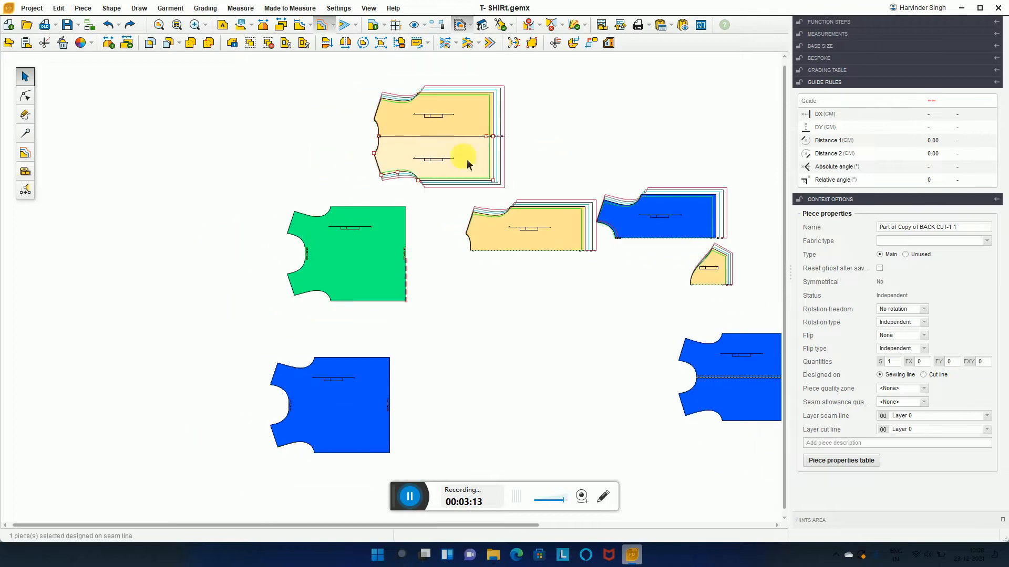
left_click_drag(349, 72, 560, 203)
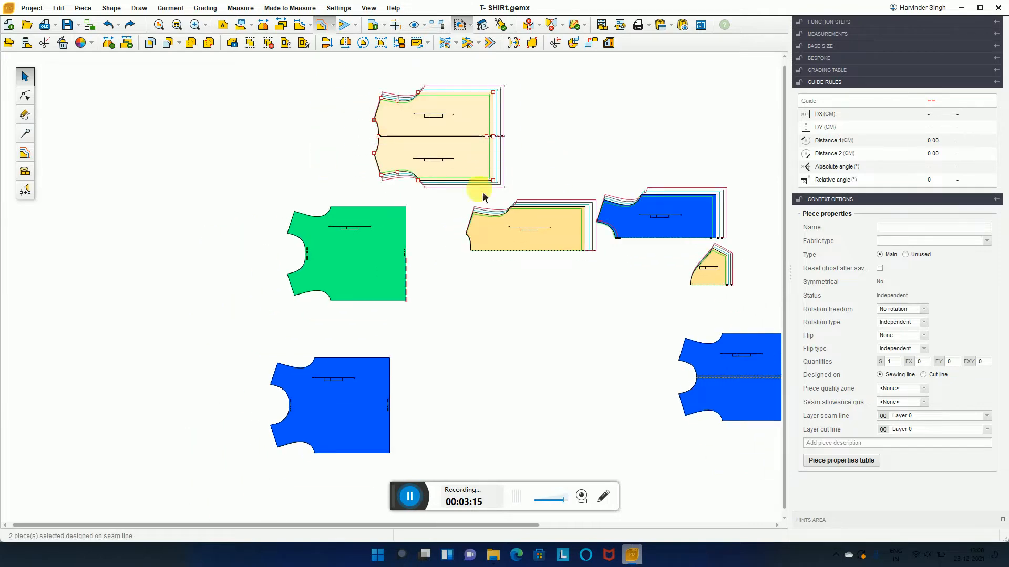
left_click(191, 48)
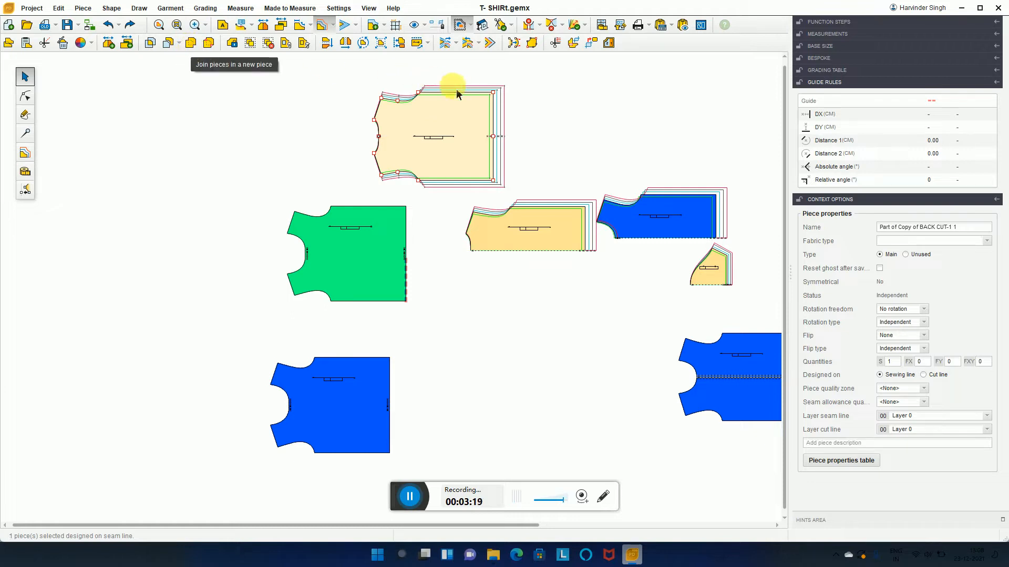
left_click(372, 73)
mouse_move(469, 127)
left_mouse_down()
mouse_move(505, 99)
mouse_move(470, 137)
mouse_move(489, 125)
left_mouse_up()
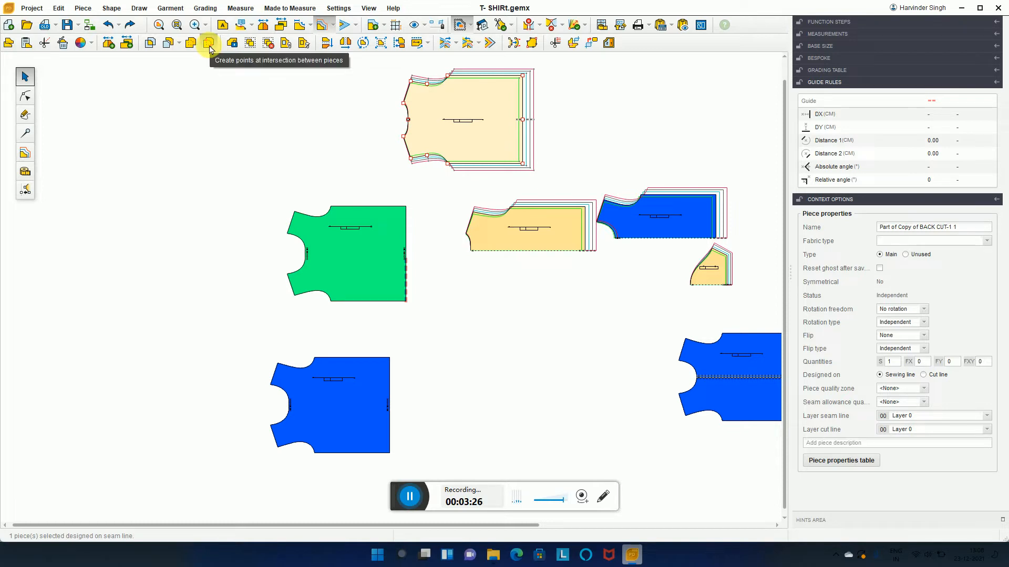
Overlap the joined back piece's lower shoulder with the upper hem corner of the green FRONT CUT-1 piece.
left_click_drag(488, 108, 423, 142)
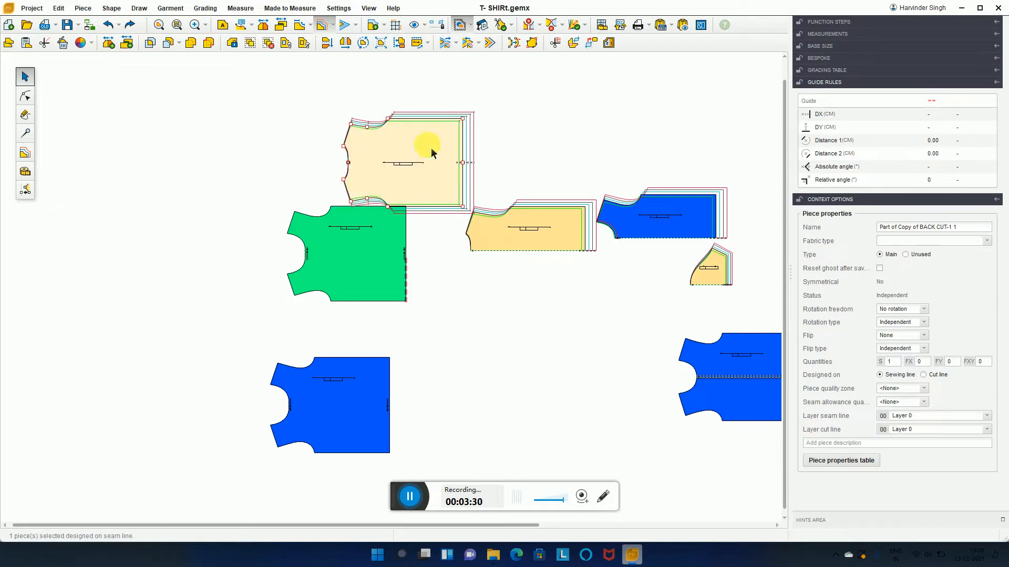
left_click_drag(331, 259, 250, 218)
left_click_drag(395, 170, 367, 142)
scroll(318, 185, "up", 2)
scroll(322, 185, "up", 4)
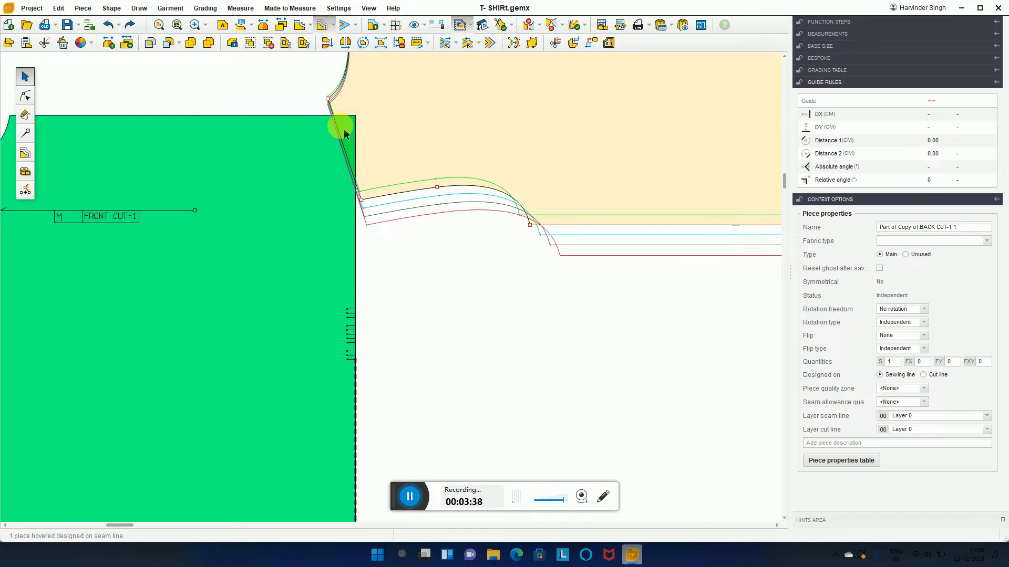
scroll(384, 134, "down", 6)
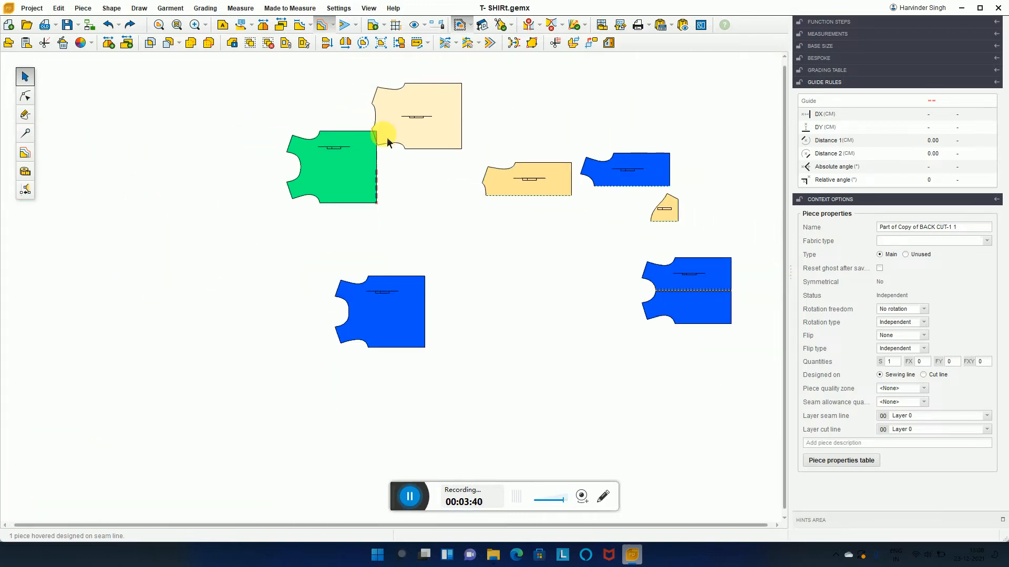
Create points at the intersections between the overlapping green front and joined back pieces.
left_click_drag(244, 68, 495, 228)
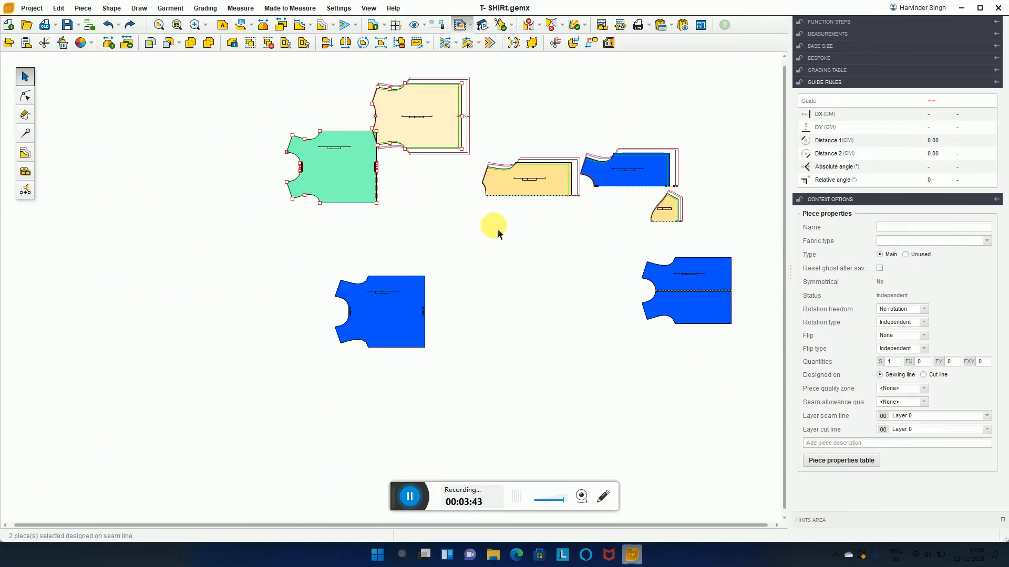
left_click(208, 42)
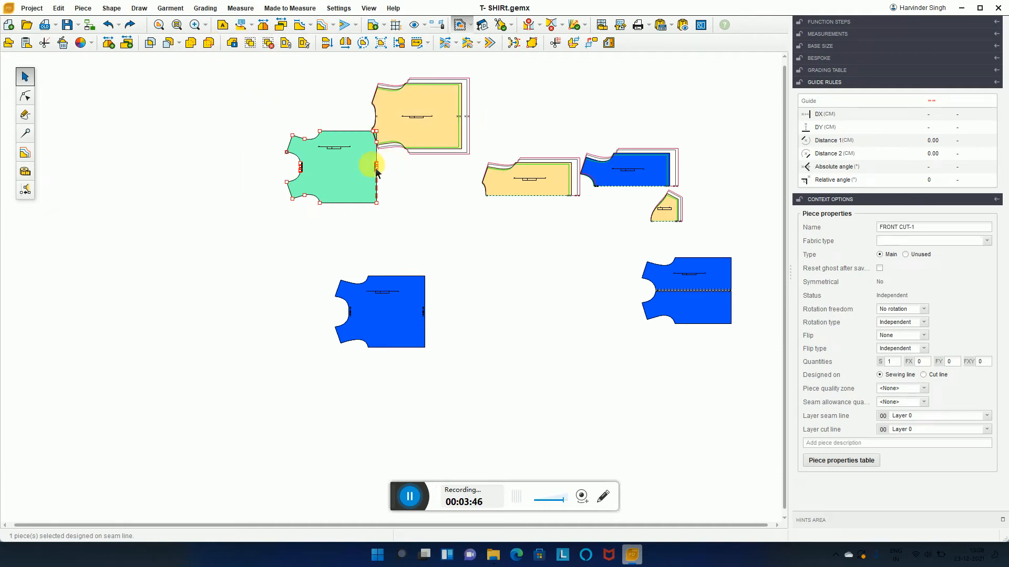
scroll(381, 138, "up", 2)
scroll(384, 139, "up", 4)
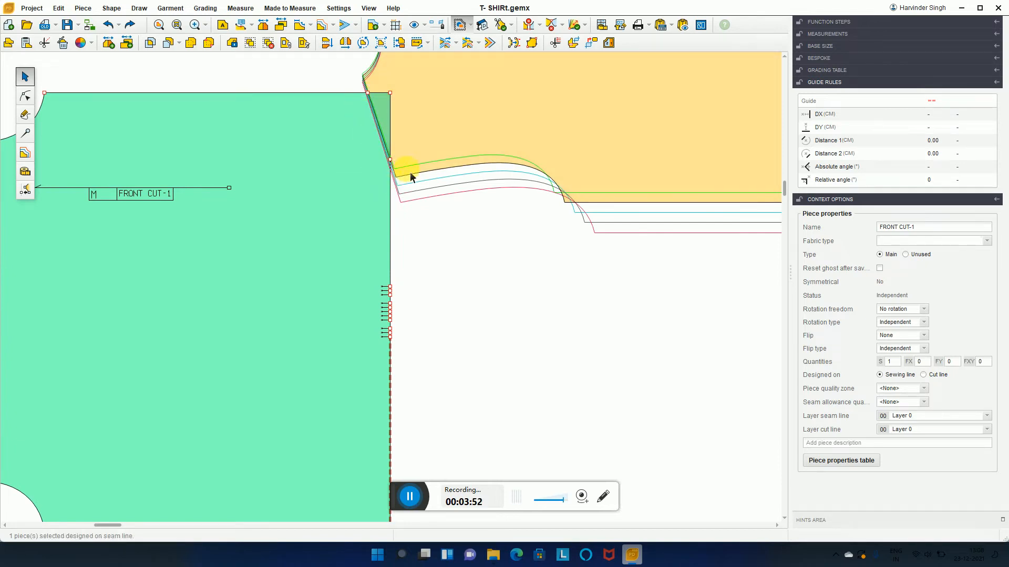
Move the joined back piece and the green front piece apart so they no longer overlap.
scroll(420, 160, "down", 4)
left_click_drag(507, 112, 587, 84)
left_click(376, 185)
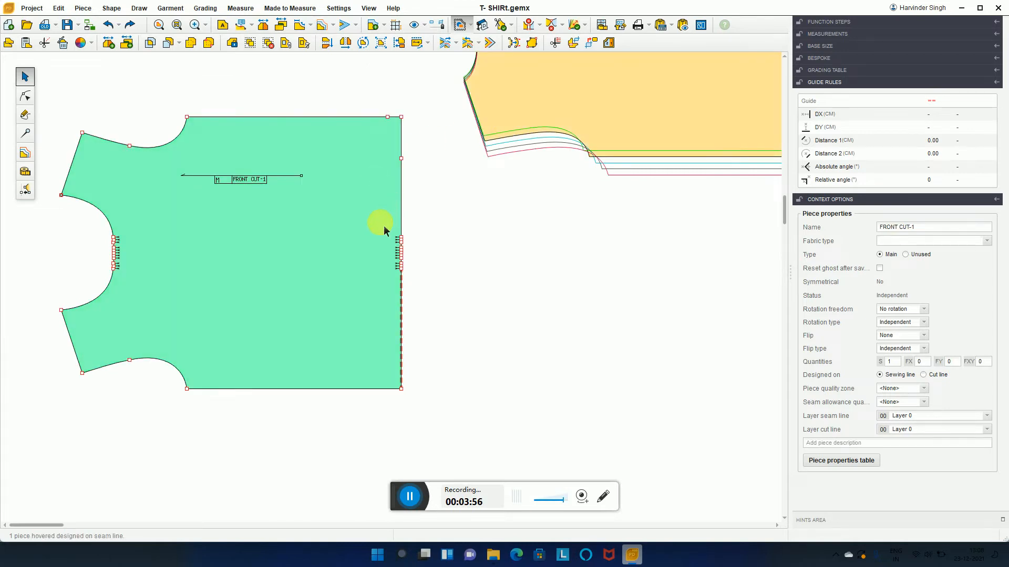
scroll(290, 222, "down", 4)
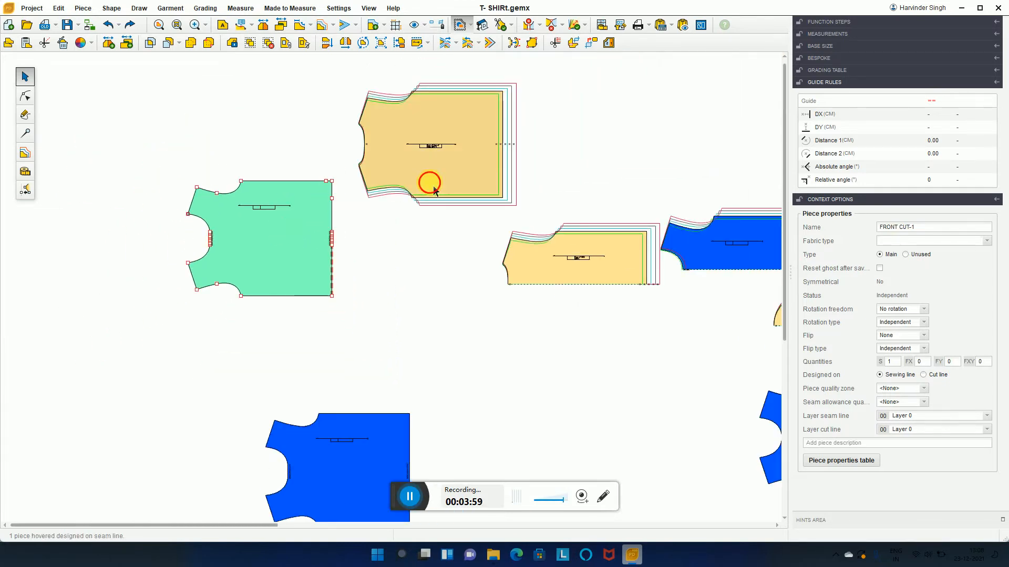
left_click_drag(431, 183, 421, 201)
left_click_drag(317, 244, 278, 242)
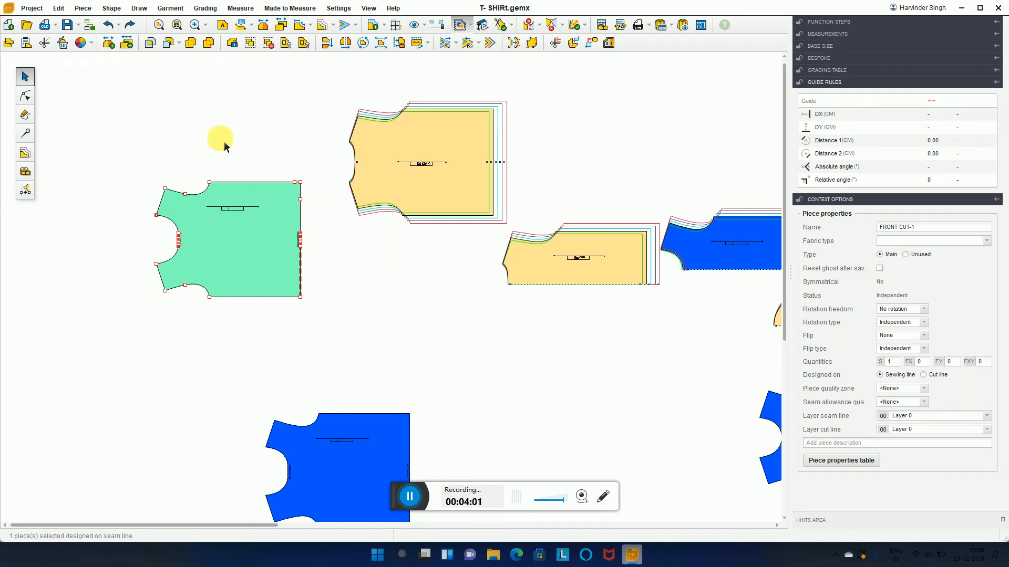
Place the half Copy of BACK CUT-1 piece below the joined back piece and block it.
left_click(600, 270)
left_click_drag(637, 244, 479, 269)
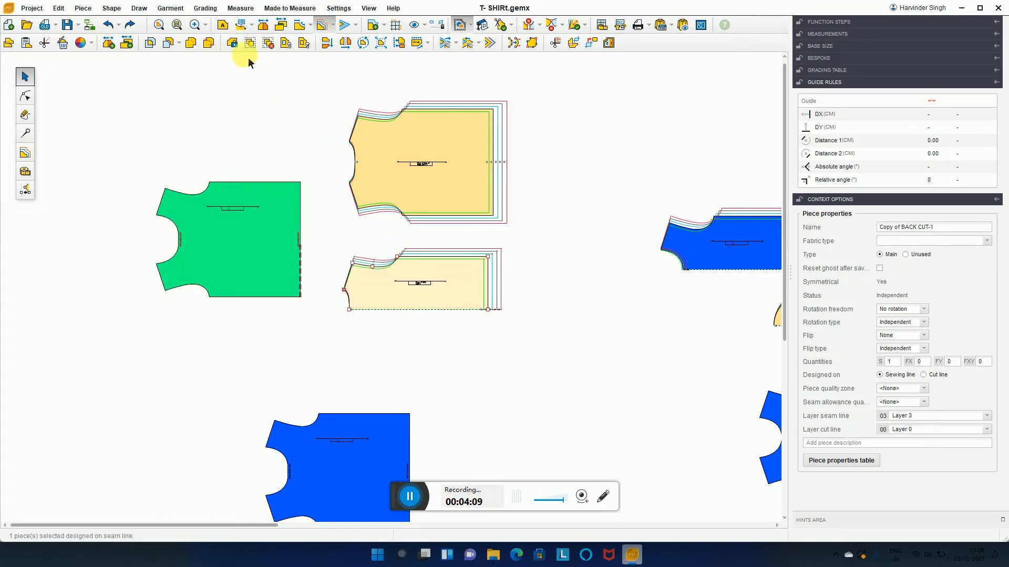
left_click(234, 42)
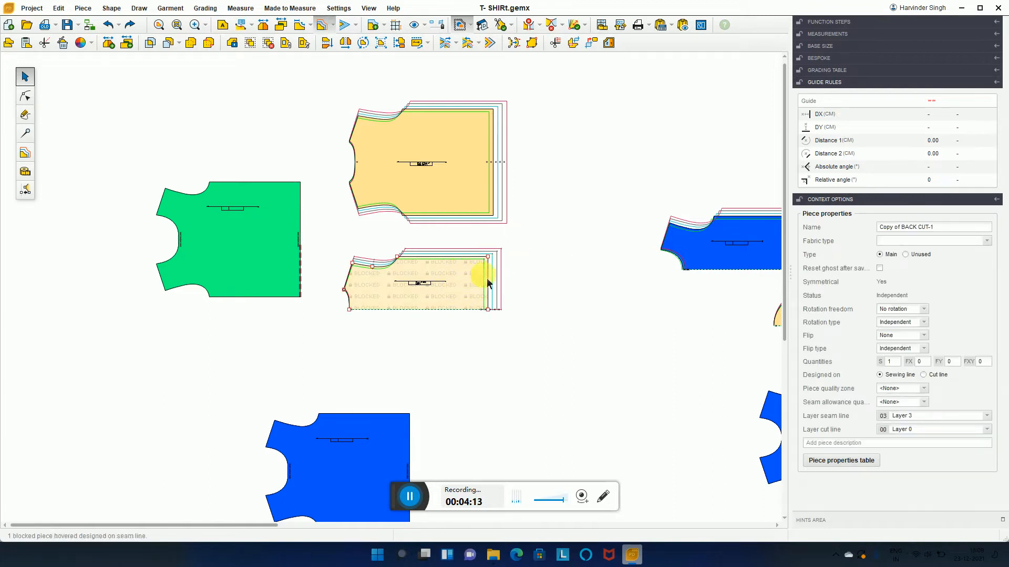
Try to edit the upper hem corner point of the blocked half back piece.
left_click(30, 103)
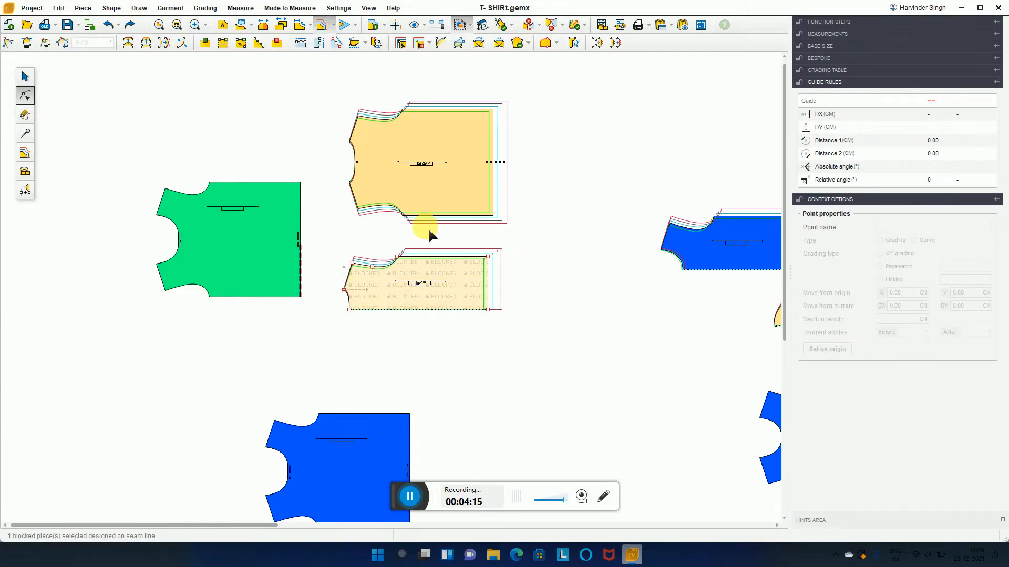
left_click(491, 258)
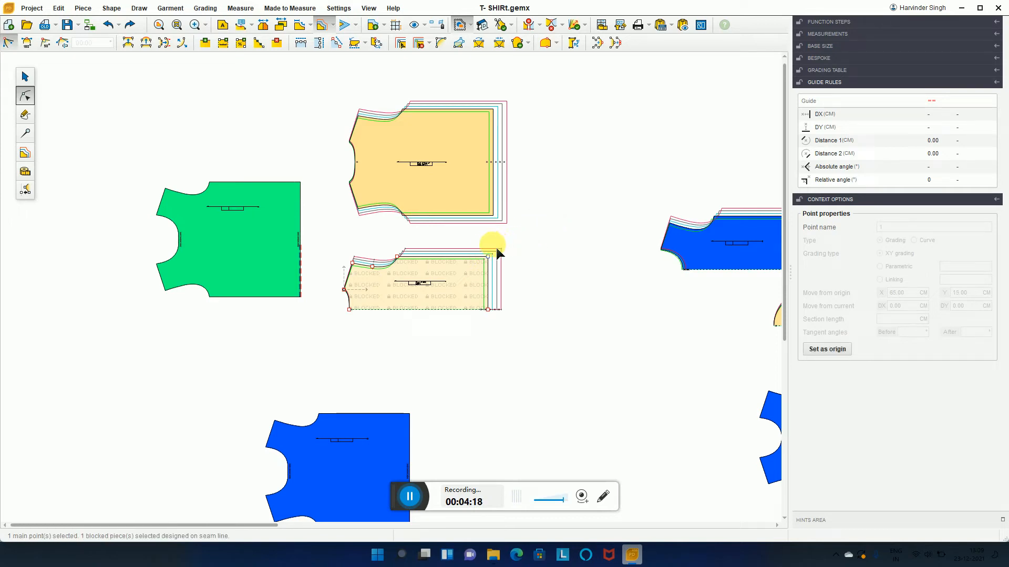
left_click(301, 162)
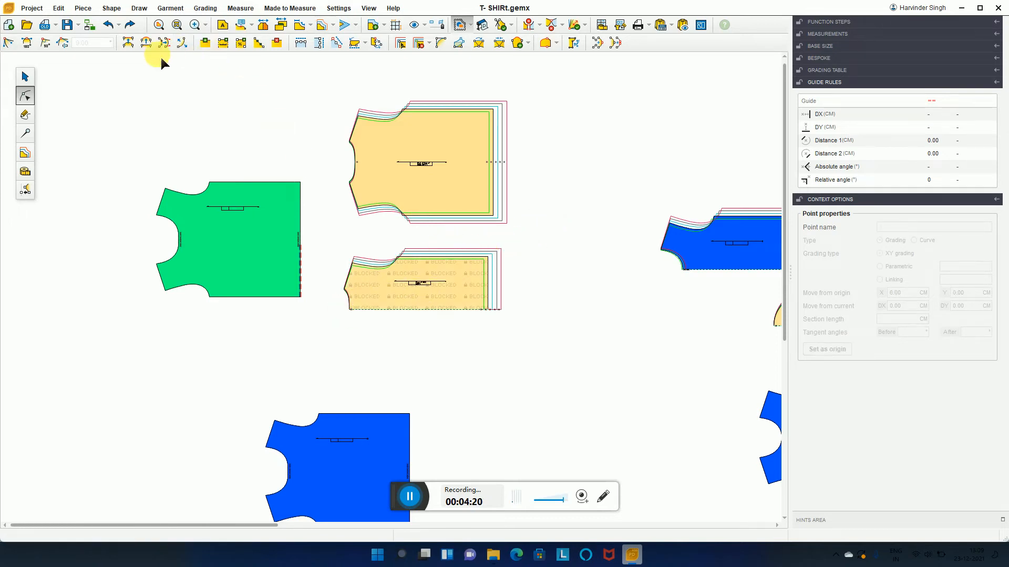
Unblock the half Copy of BACK CUT-1 piece and move it slightly.
left_click(24, 76)
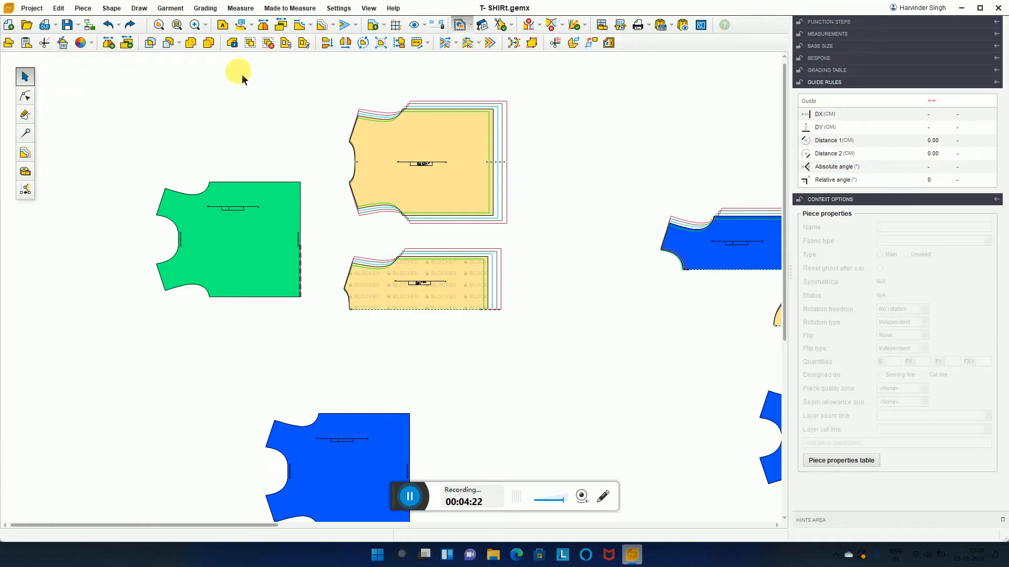
left_click(395, 253)
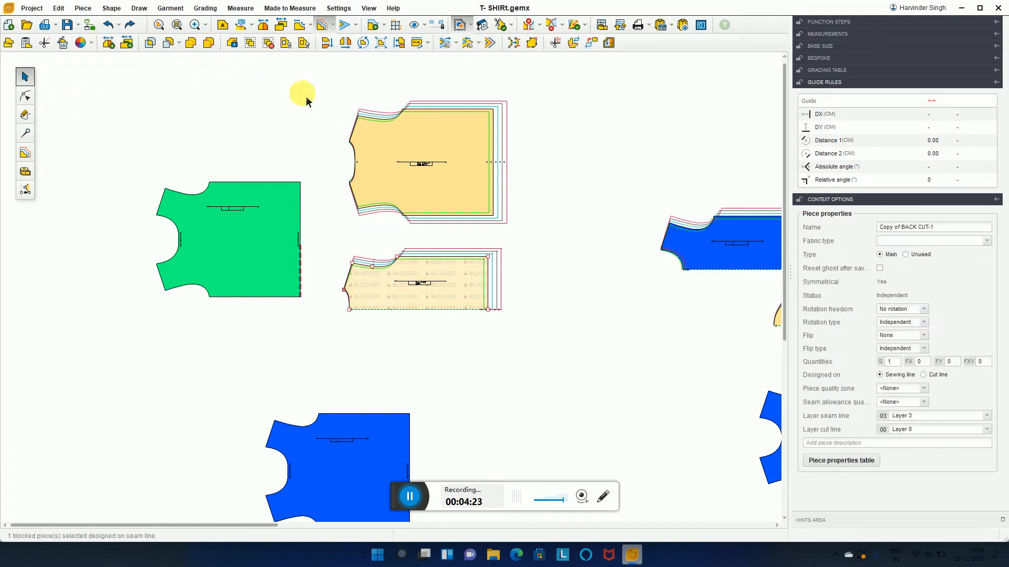
left_click(233, 45)
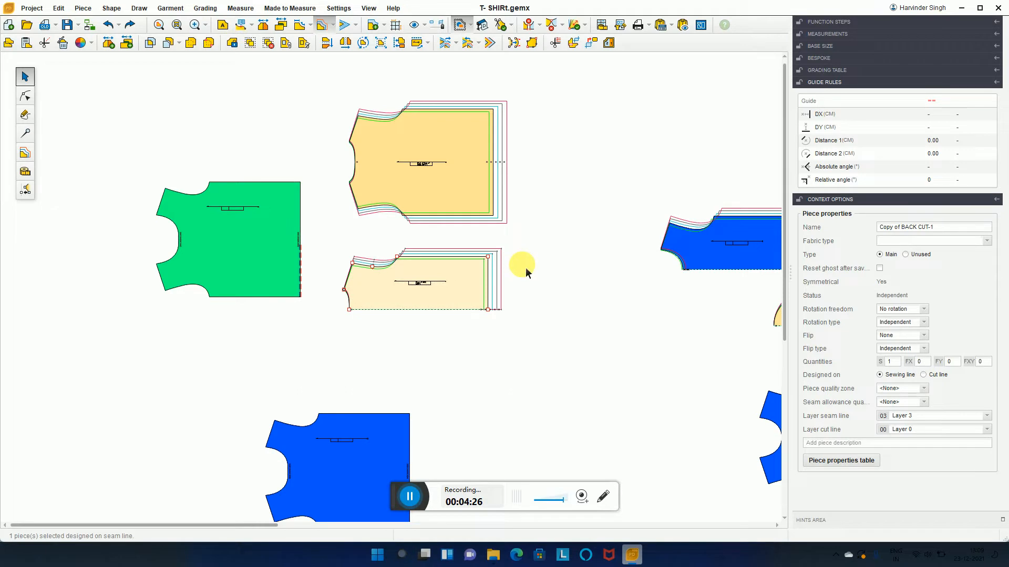
left_click_drag(469, 279, 485, 276)
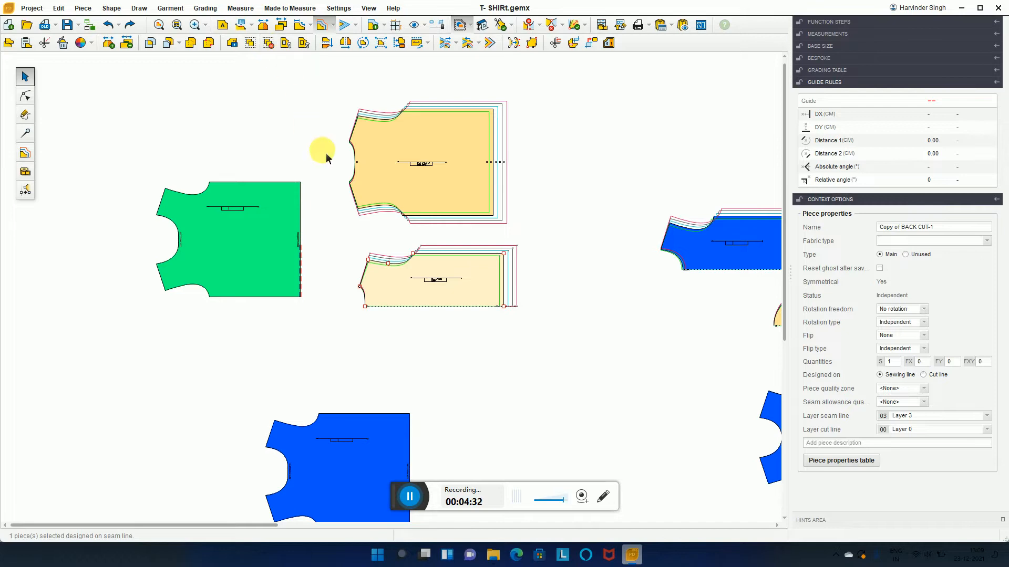
Bring the three blue front pieces close together and place the half back piece beside the joined back piece.
scroll(326, 153, "down", 2)
left_click_drag(604, 217, 498, 298)
left_click_drag(352, 377, 490, 364)
left_click_drag(684, 347, 608, 374)
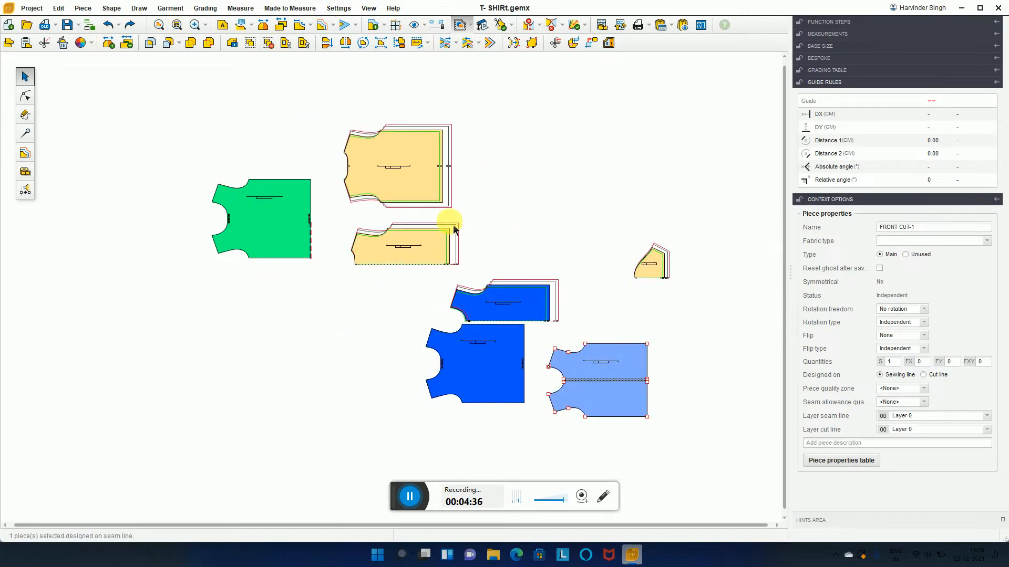
left_click_drag(455, 229, 572, 141)
Line up the green front piece and the half blue front piece in one row with the other two blue front pieces.
left_click_drag(266, 214, 365, 351)
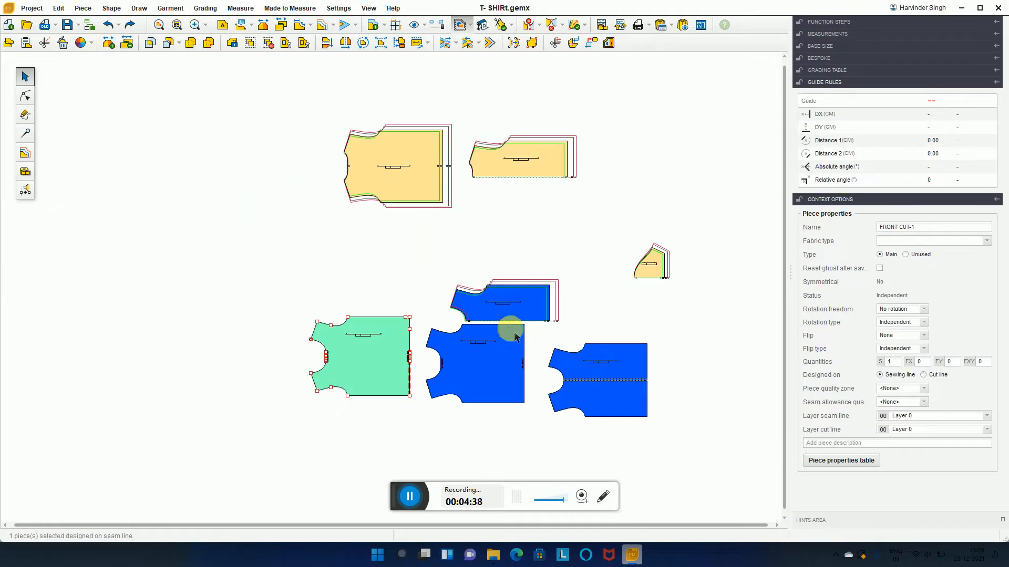
left_click_drag(513, 307, 500, 260)
left_click_drag(592, 363, 588, 346)
left_click_drag(514, 256, 268, 357)
Group the row of four front pieces and move the whole group together.
left_click_drag(124, 293, 707, 471)
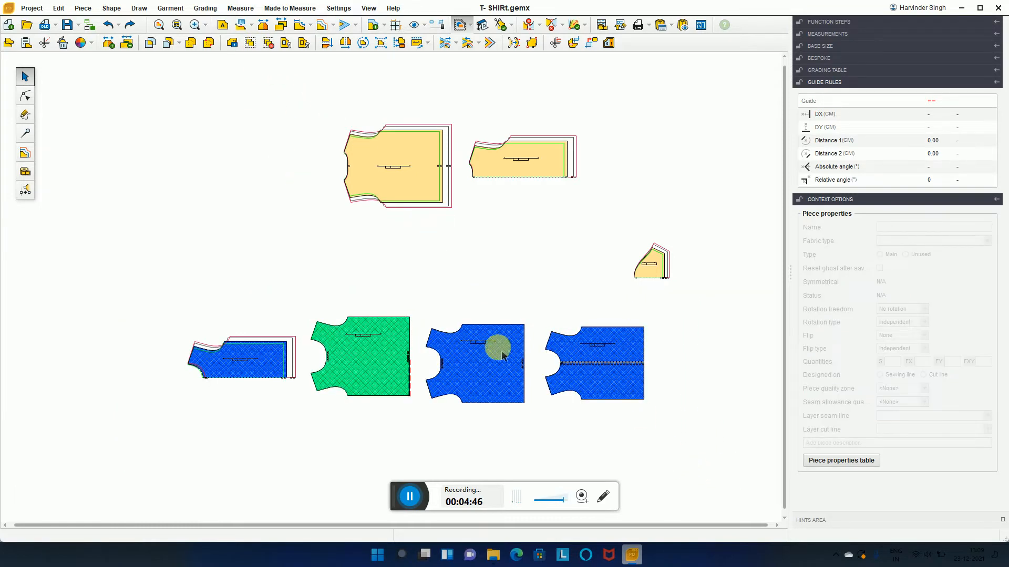
left_click_drag(496, 345, 336, 371)
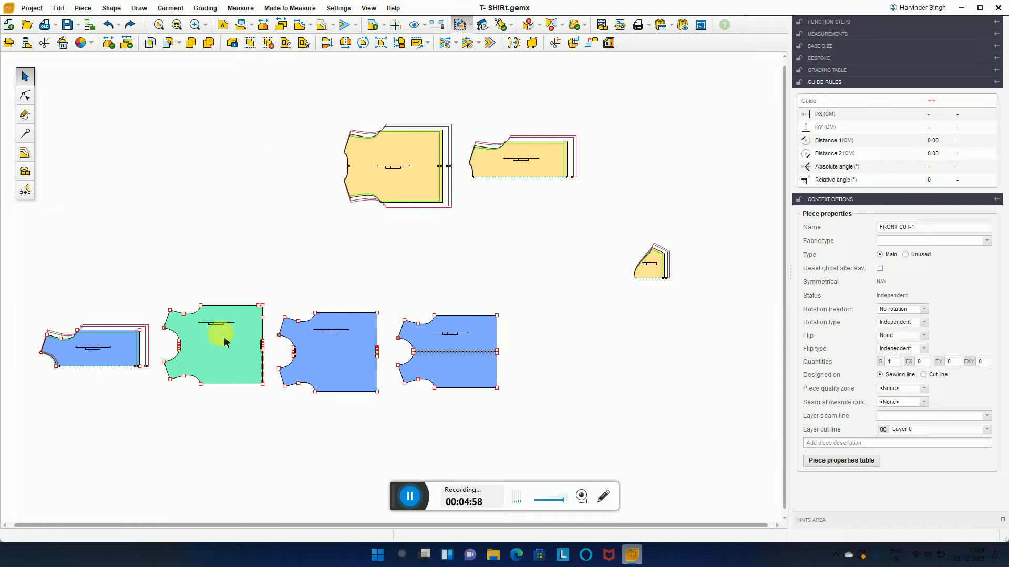
left_click_drag(226, 338, 219, 330)
Ungroup the four front pieces and move each one individually to its own free spot around the back pieces.
left_click(269, 45)
left_click(274, 196)
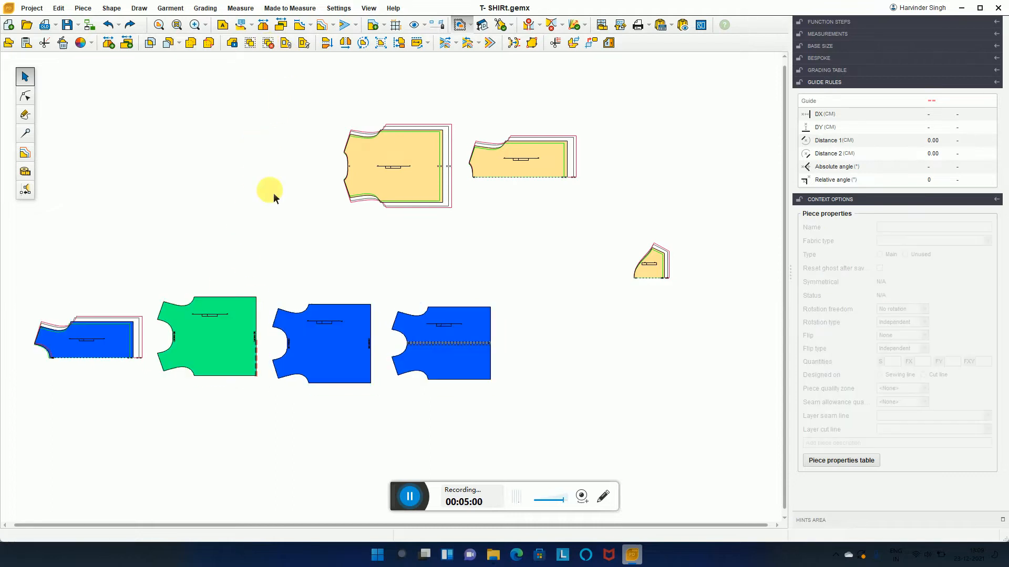
left_click_drag(315, 340, 301, 223)
left_click_drag(234, 334, 395, 426)
left_click_drag(450, 327, 518, 270)
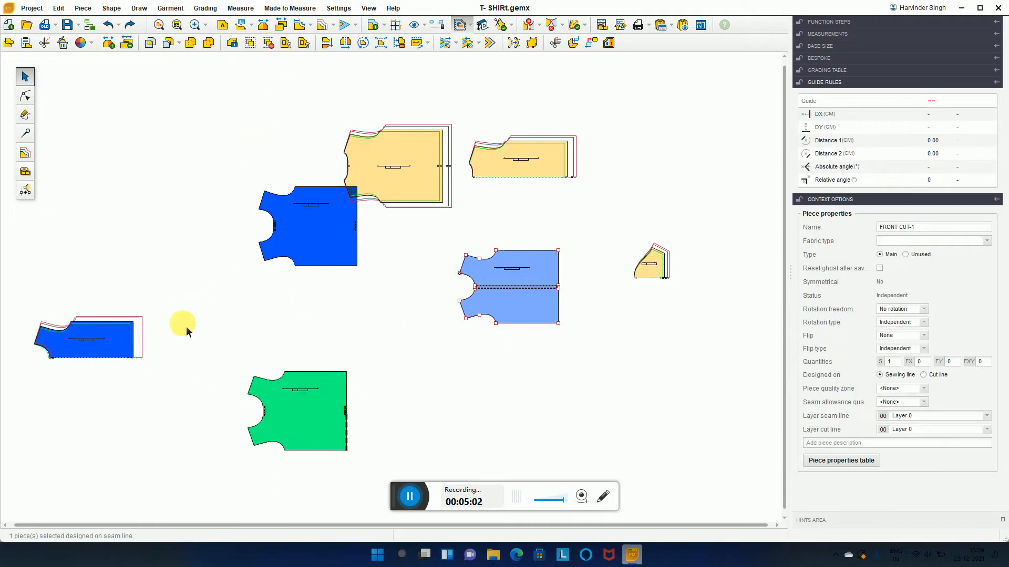
left_click_drag(186, 326, 221, 234)
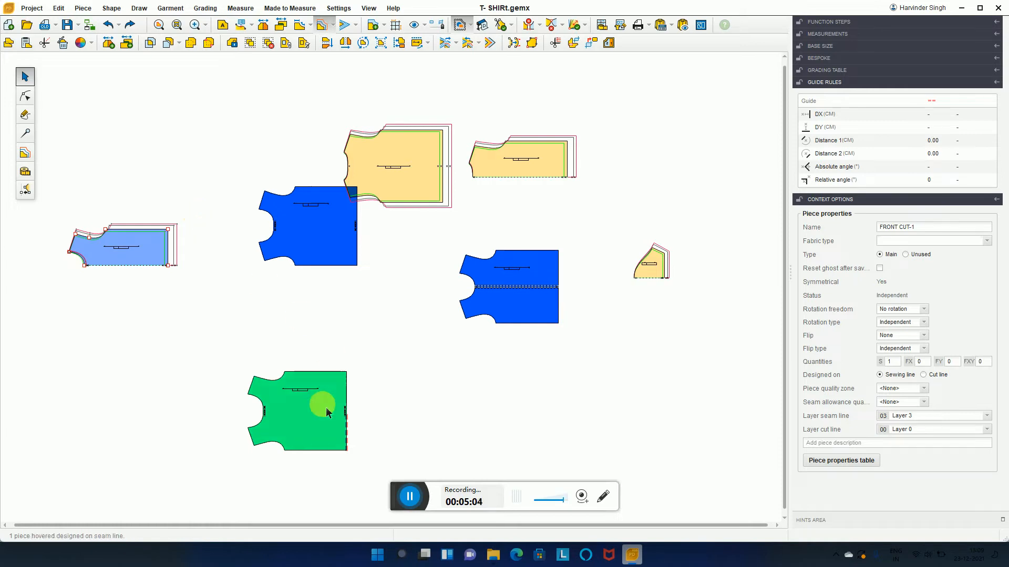
left_click_drag(322, 405, 296, 310)
left_click_drag(299, 198, 266, 176)
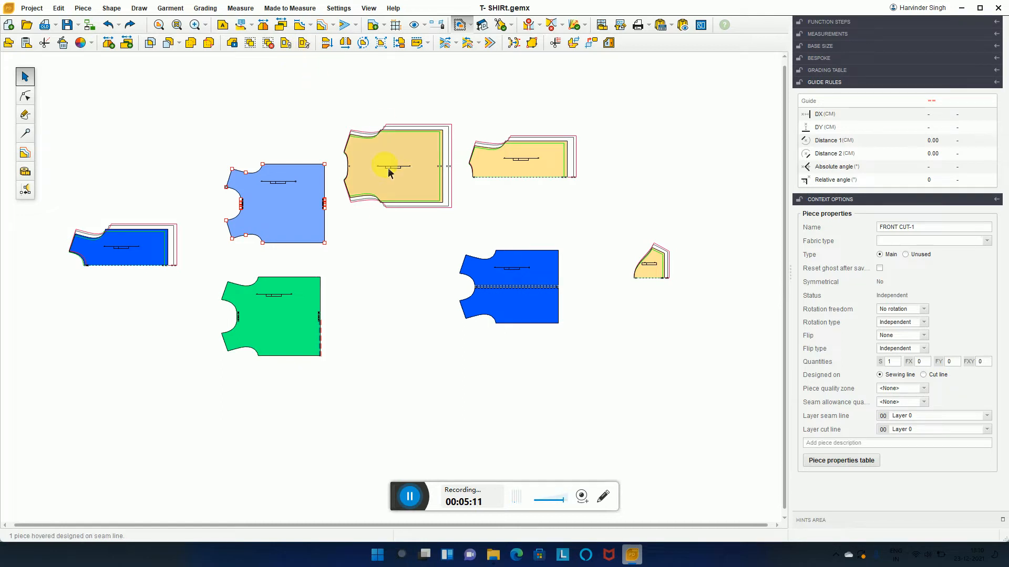
Move the blue front piece with the centre split line below the joined back piece to free up drawing space.
scroll(388, 164, "up", 3)
scroll(389, 166, "up", 1)
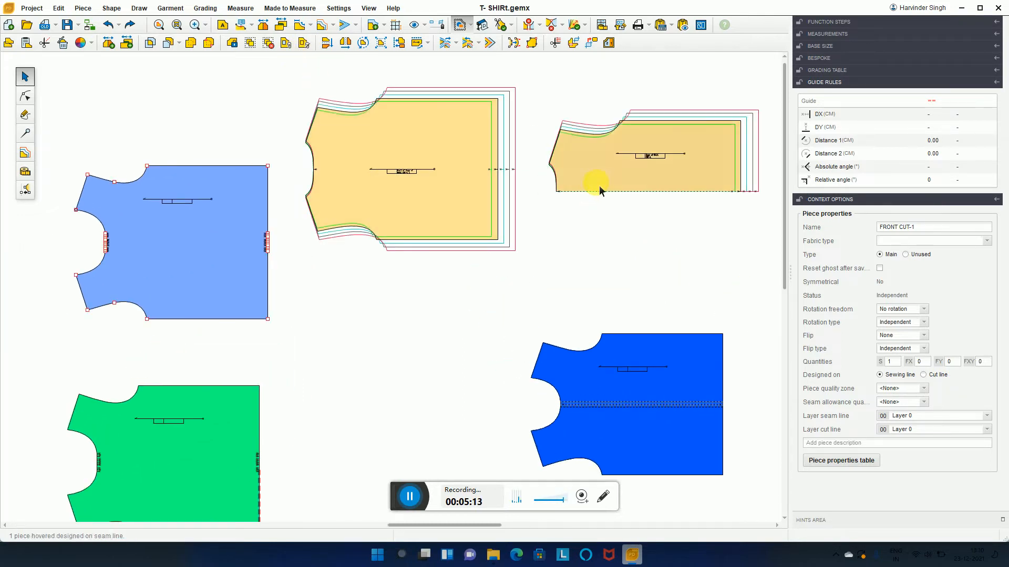
left_click(623, 334)
left_click_drag(623, 334, 507, 389)
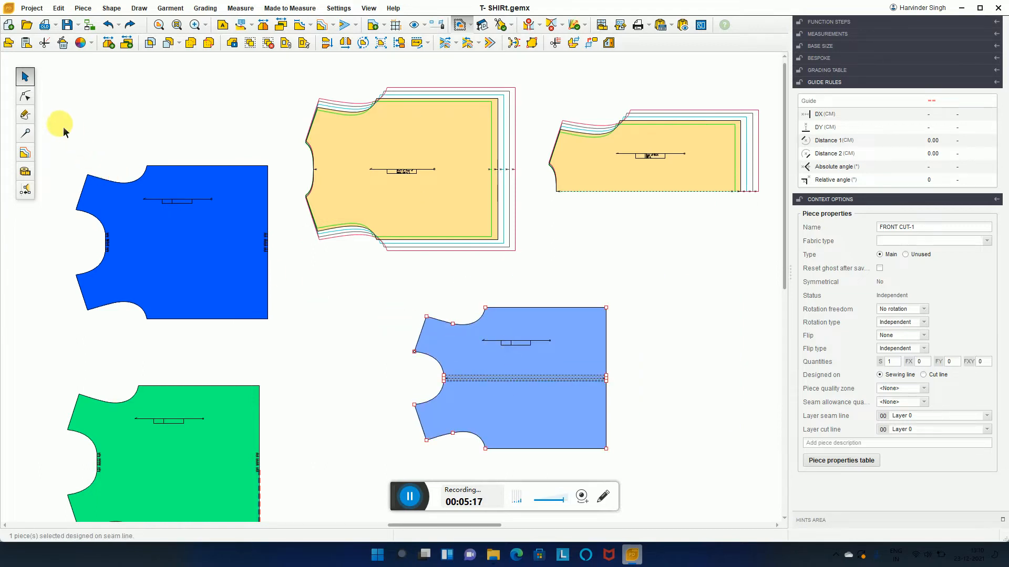
Draw a diagonal rectangle about 10.32 cm wide and 9.25 cm high between the half back piece and the split blue front piece.
left_click(31, 116)
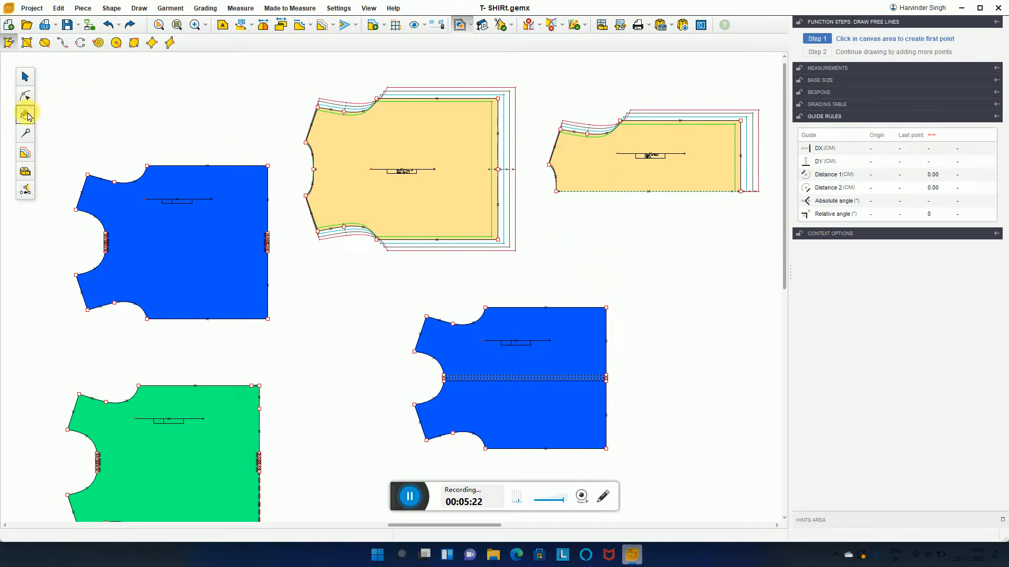
left_click(26, 42)
left_click(599, 245)
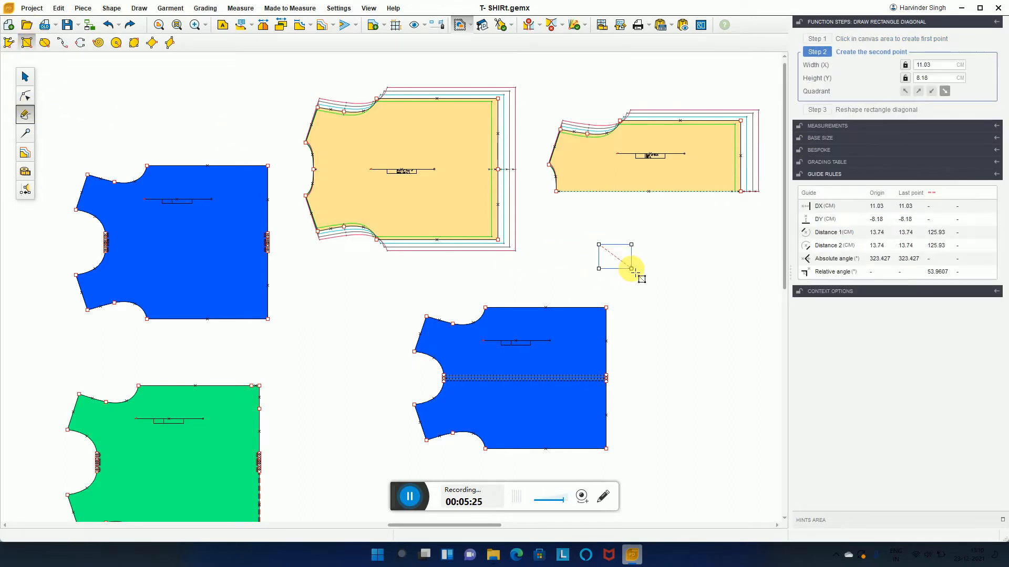
left_click(629, 271)
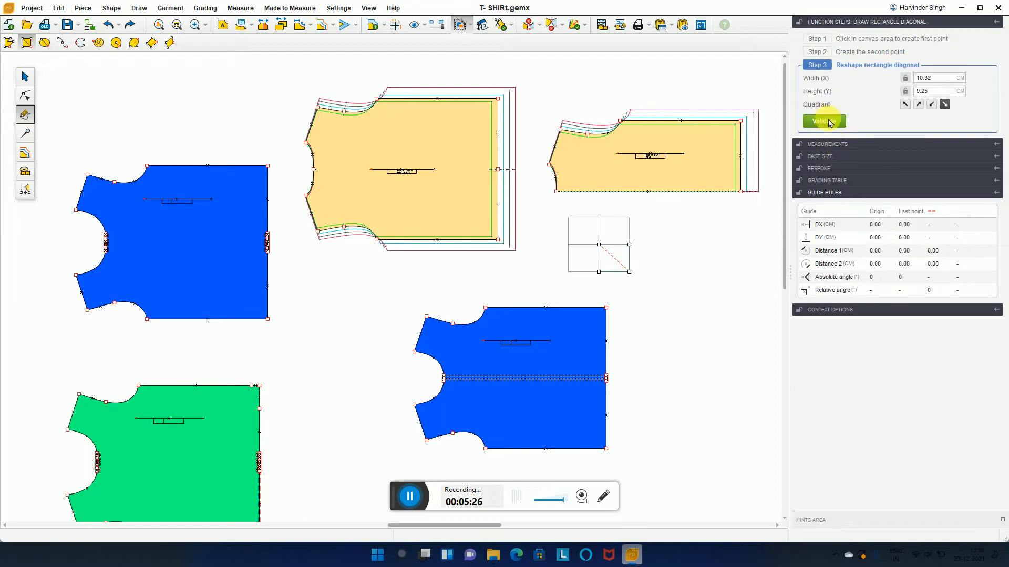
left_click(824, 120)
Place the small rectangle piece on the chest of the full blue FRONT CUT-1 piece and attach the two pieces together.
left_click(25, 76)
left_click_drag(538, 357, 578, 336)
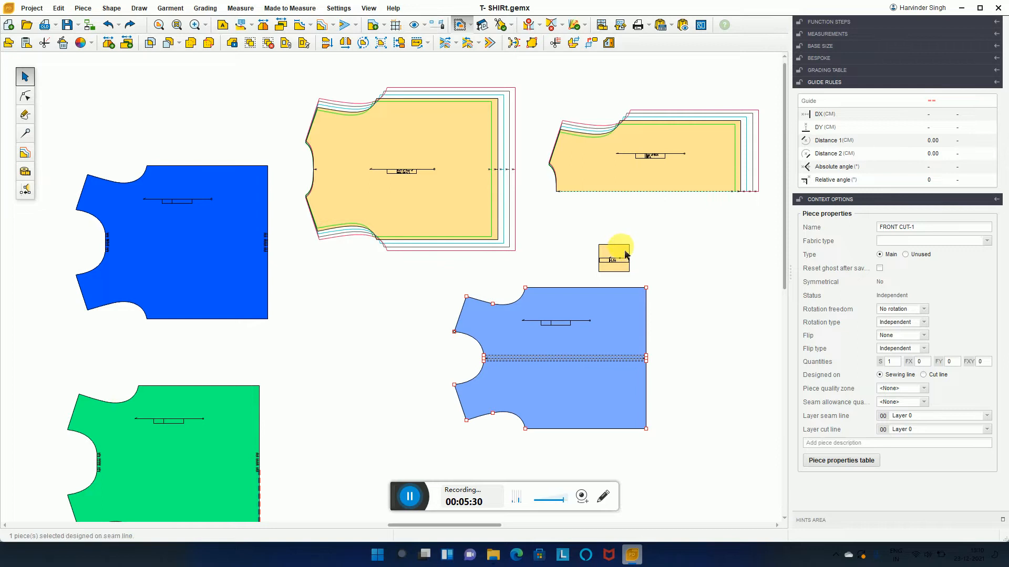
left_click_drag(628, 245, 157, 202)
left_click_drag(55, 112, 282, 371)
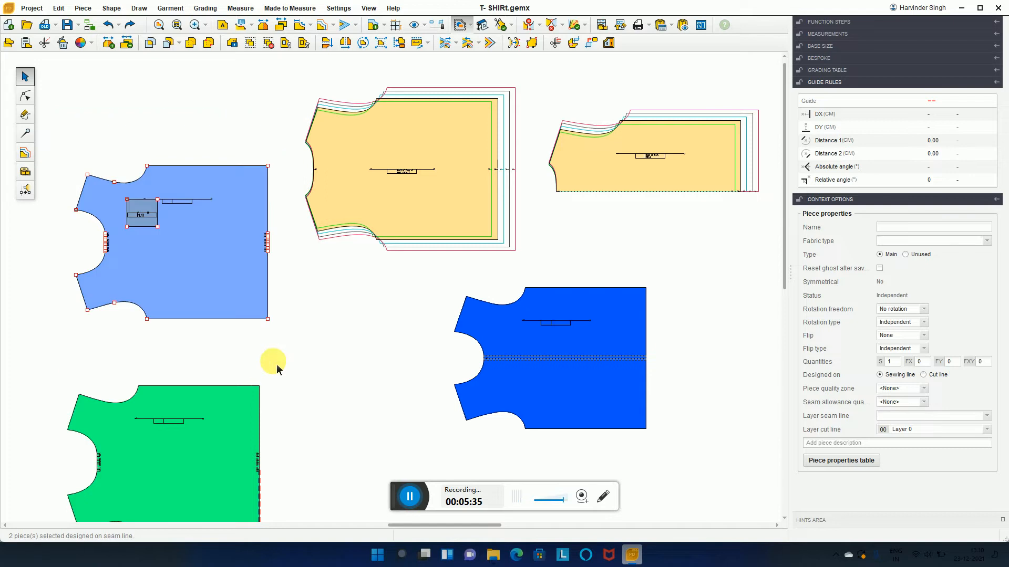
left_click(286, 45)
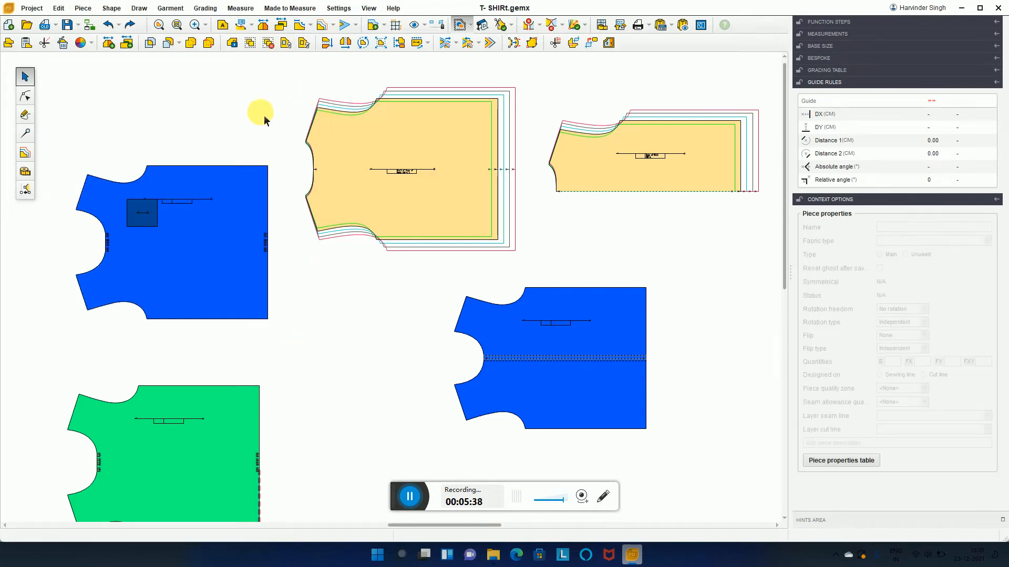
Move the full blue front piece around together with its attached rectangle.
left_click_drag(250, 201, 220, 198)
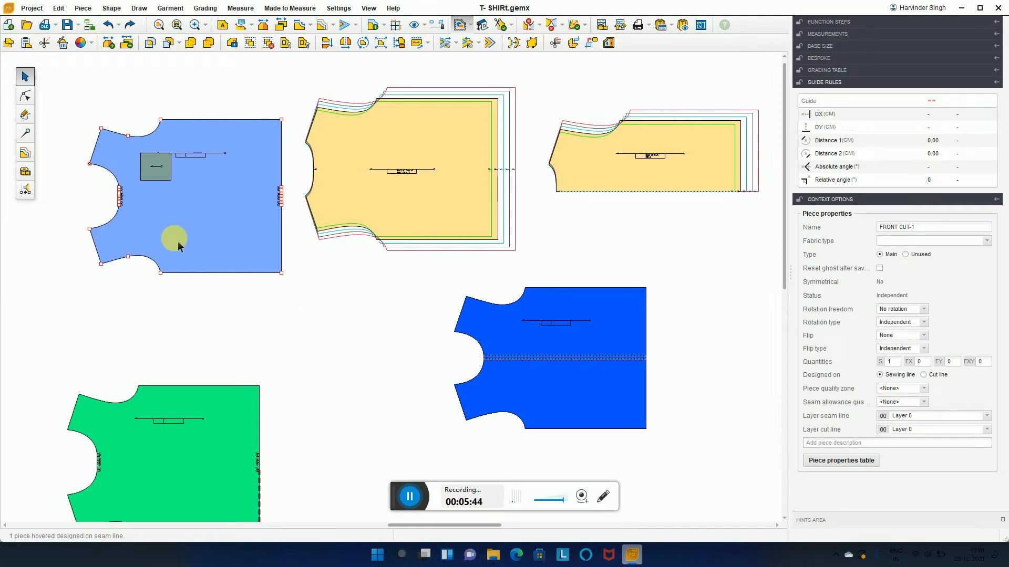
mouse_move(217, 242)
left_mouse_down()
mouse_move(199, 252)
mouse_move(202, 209)
mouse_move(128, 180)
mouse_move(218, 220)
mouse_move(191, 189)
mouse_move(225, 251)
mouse_move(209, 251)
left_mouse_up()
scroll(184, 203, "up", 3)
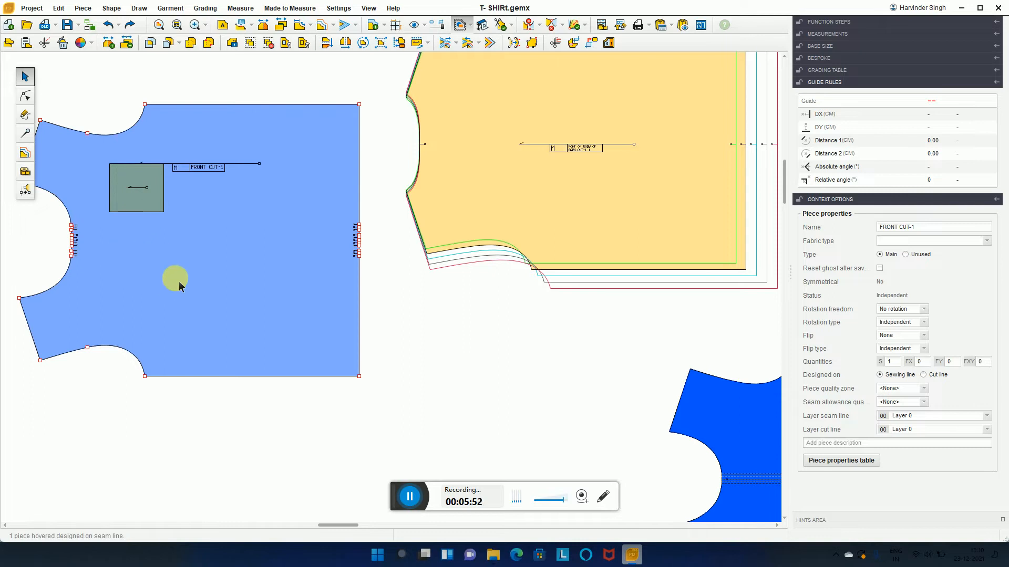
scroll(183, 279, "down", 3)
left_click_drag(172, 249, 162, 190)
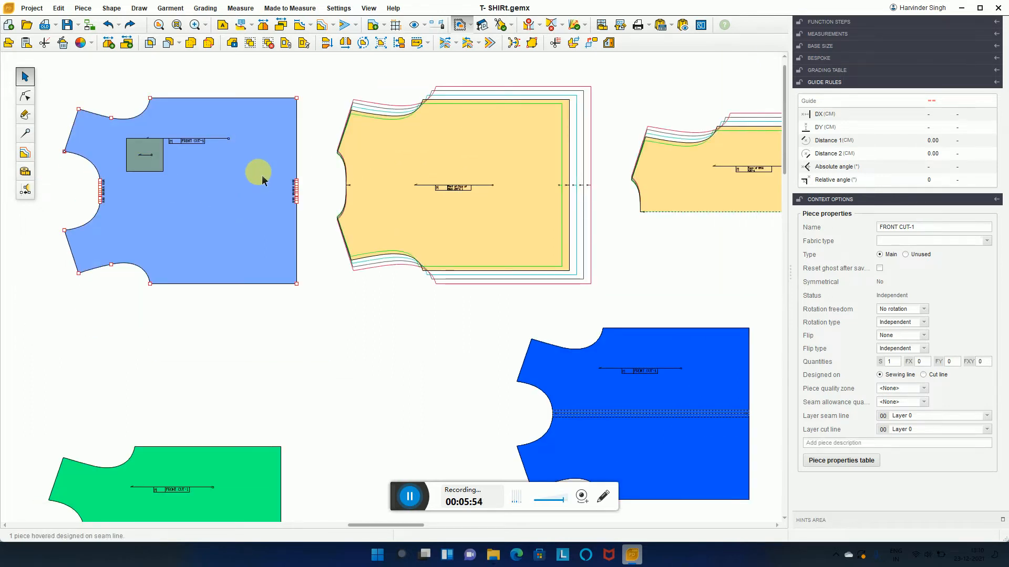
left_click_drag(251, 183, 220, 251)
scroll(225, 279, "down", 2)
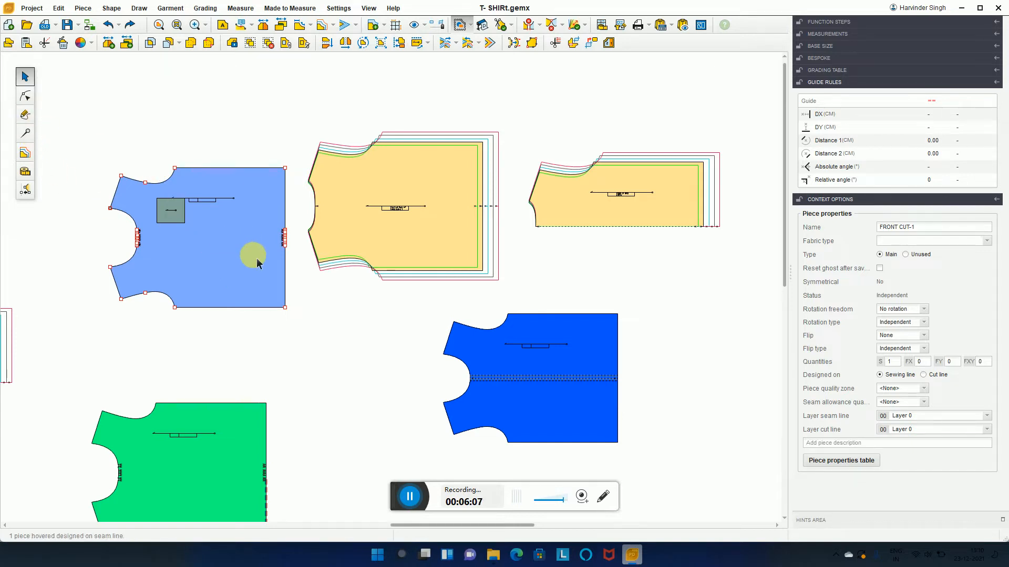
left_click_drag(244, 266, 222, 236)
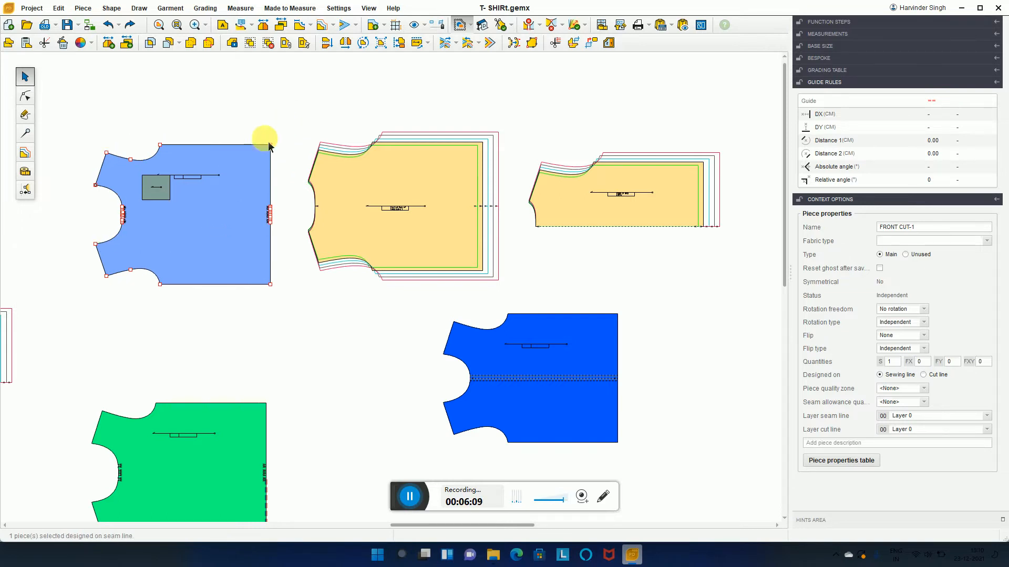
Detach the rectangle from the full blue front piece and move the front piece below it.
left_click(306, 45)
left_click_drag(226, 206, 265, 108)
left_click_drag(240, 155, 171, 312)
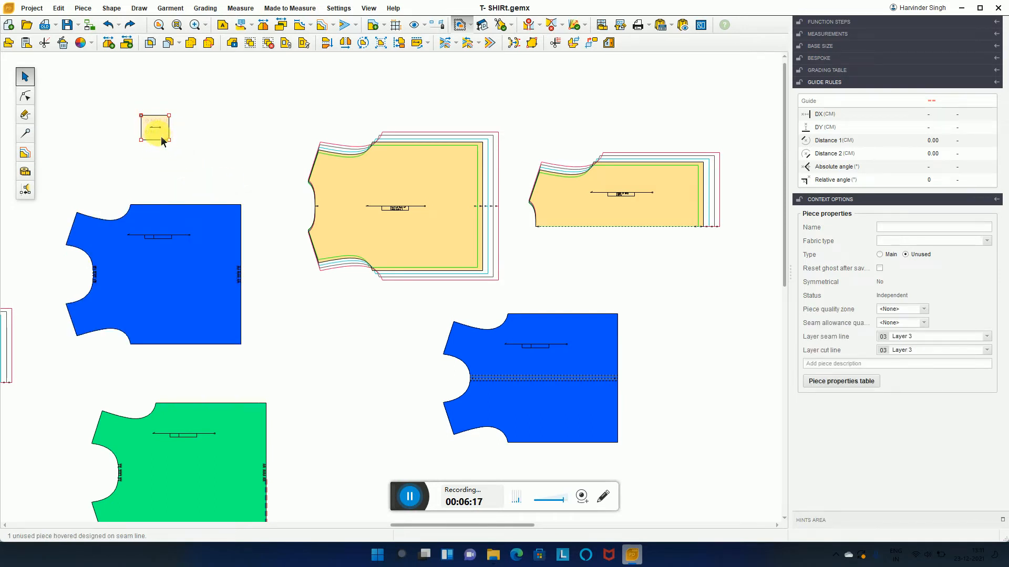
Shift the detached rectangle slightly and switch its type to Main and back to Unused.
scroll(161, 138, "up", 2)
scroll(160, 138, "up", 2)
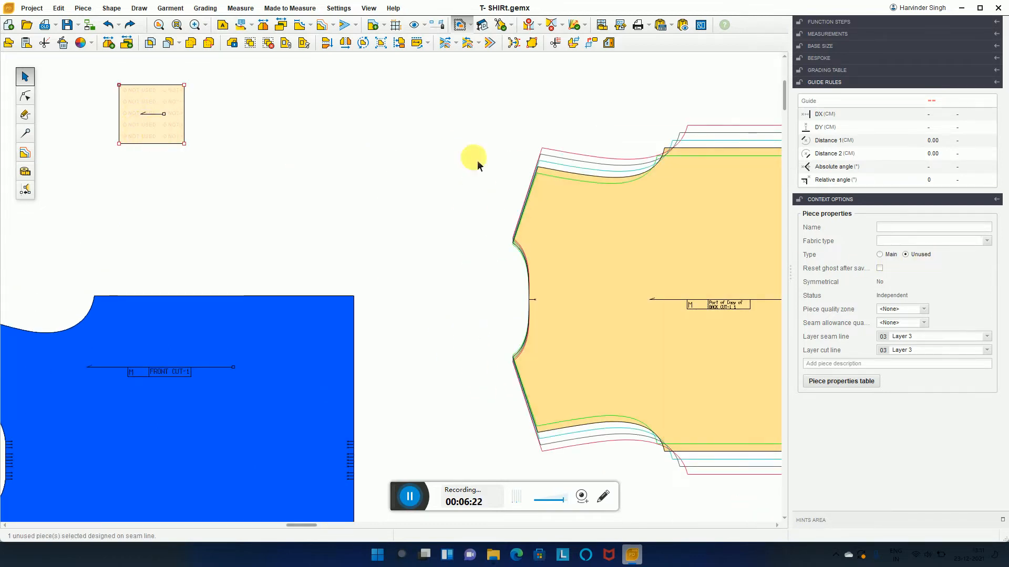
left_click_drag(186, 147, 203, 153)
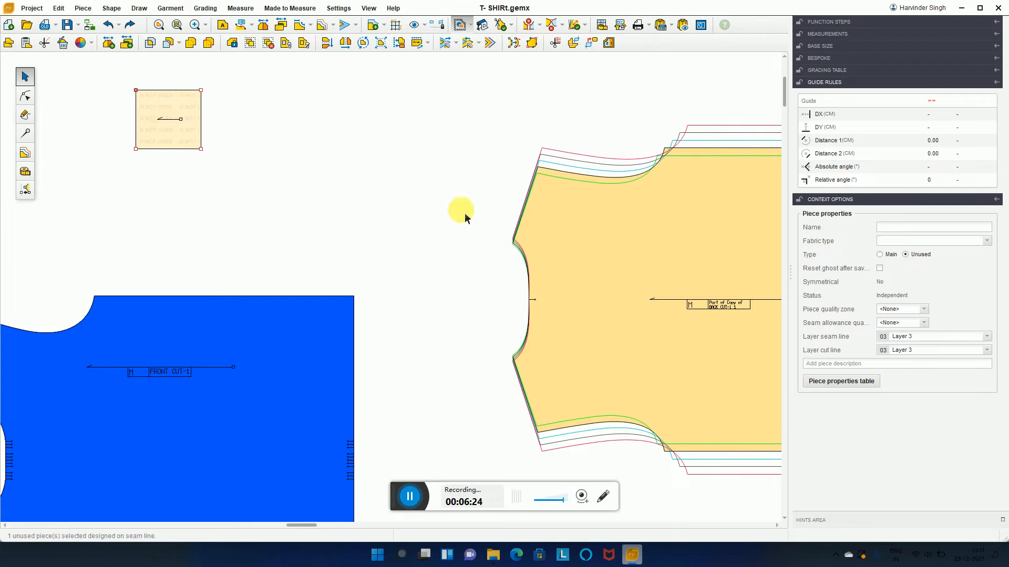
left_click(880, 255)
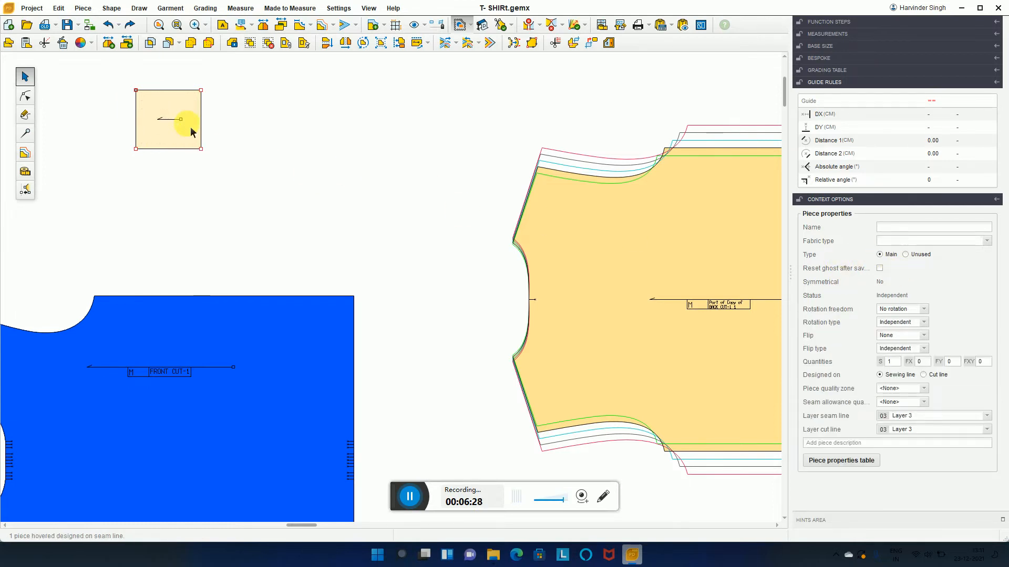
left_click(906, 256)
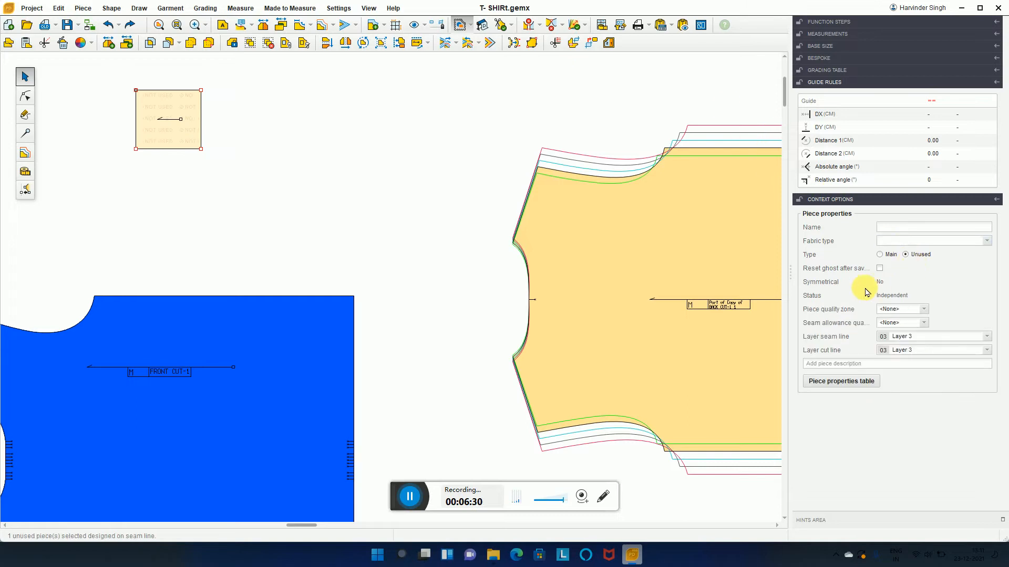
Move the rectangle closer to the blue front piece, toggling its type to Main and back to Unused.
scroll(389, 124, "down", 2)
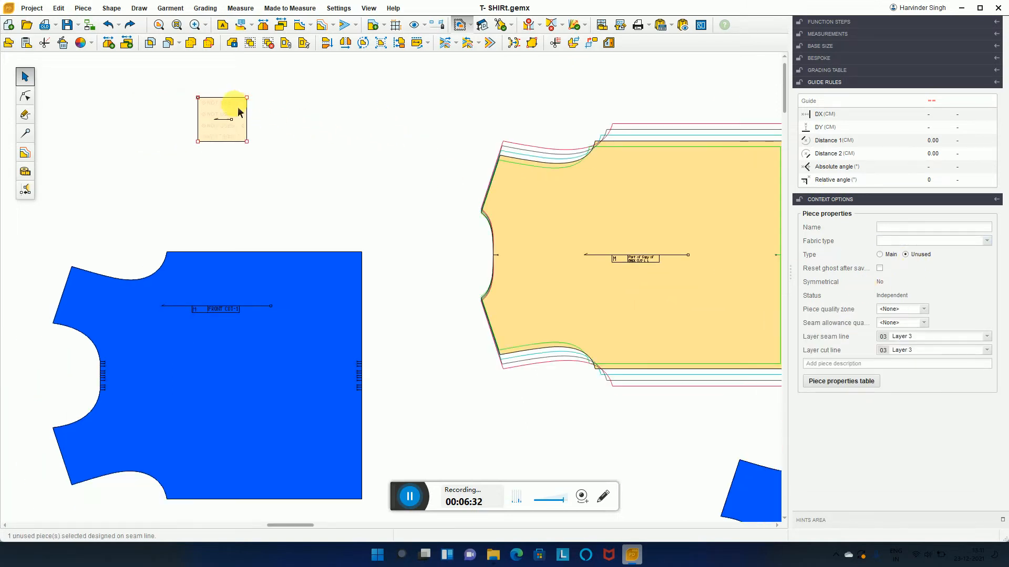
left_click_drag(239, 113, 251, 191)
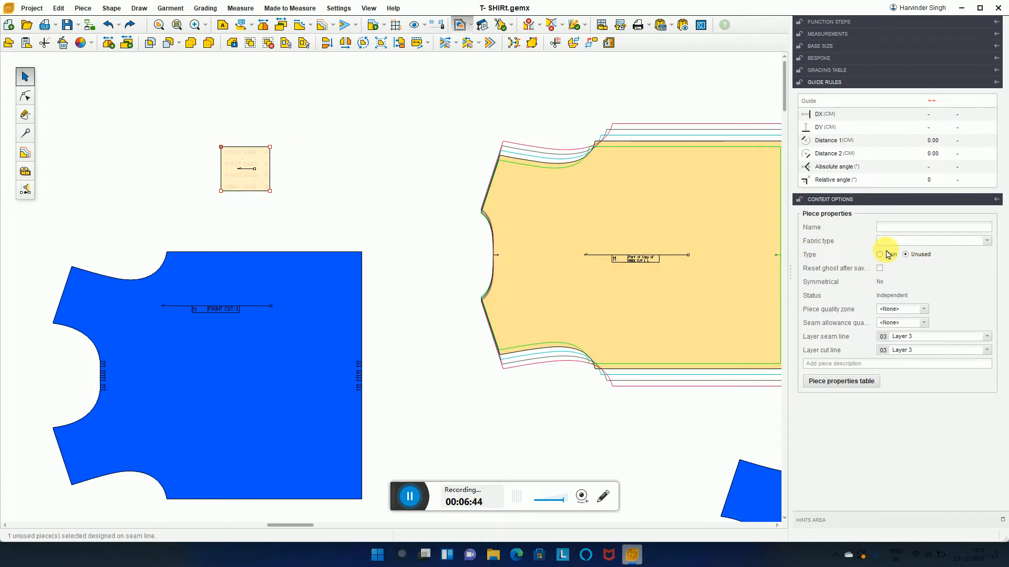
left_click(887, 257)
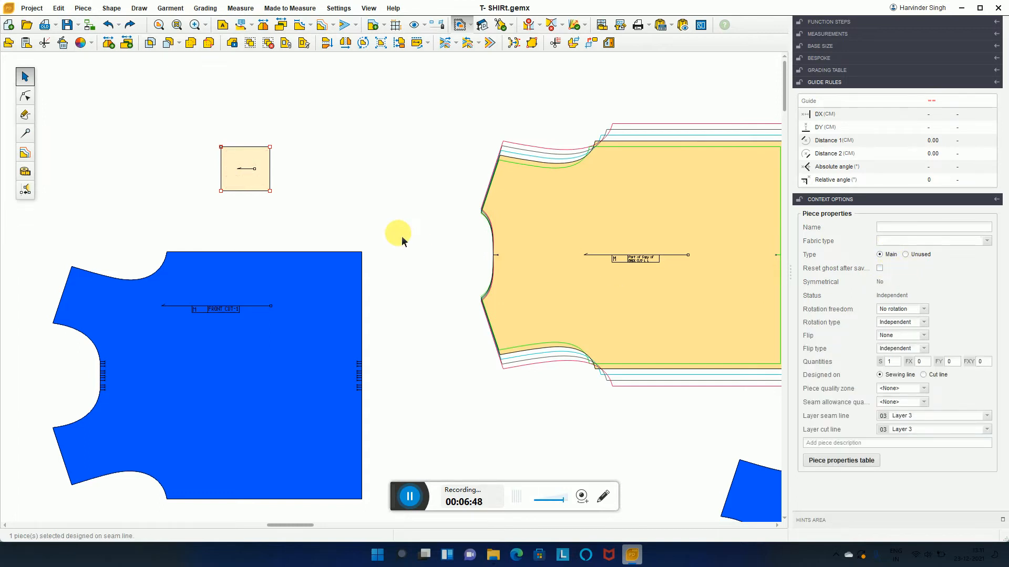
left_click(905, 254)
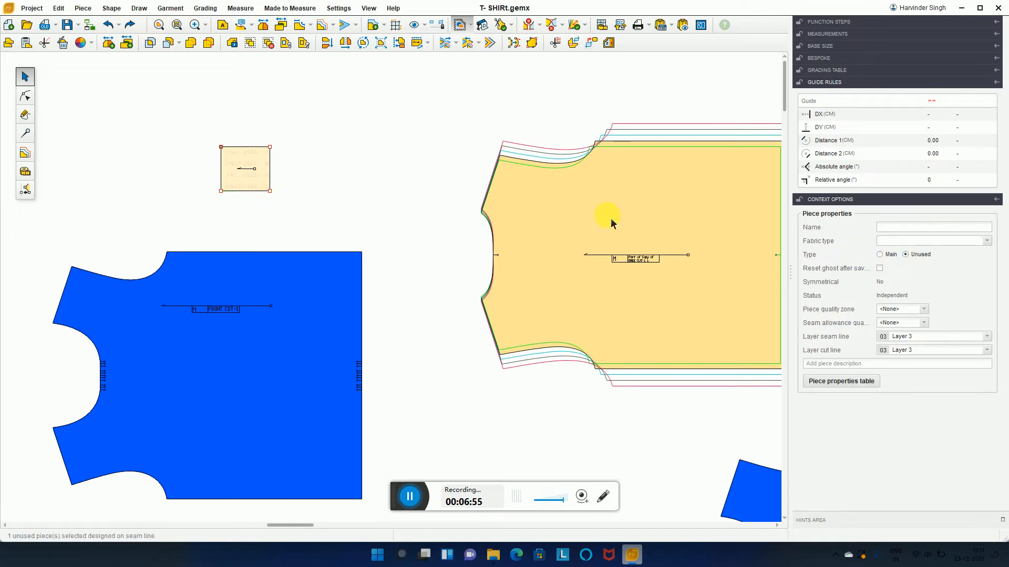
left_click(531, 257)
left_click(365, 210)
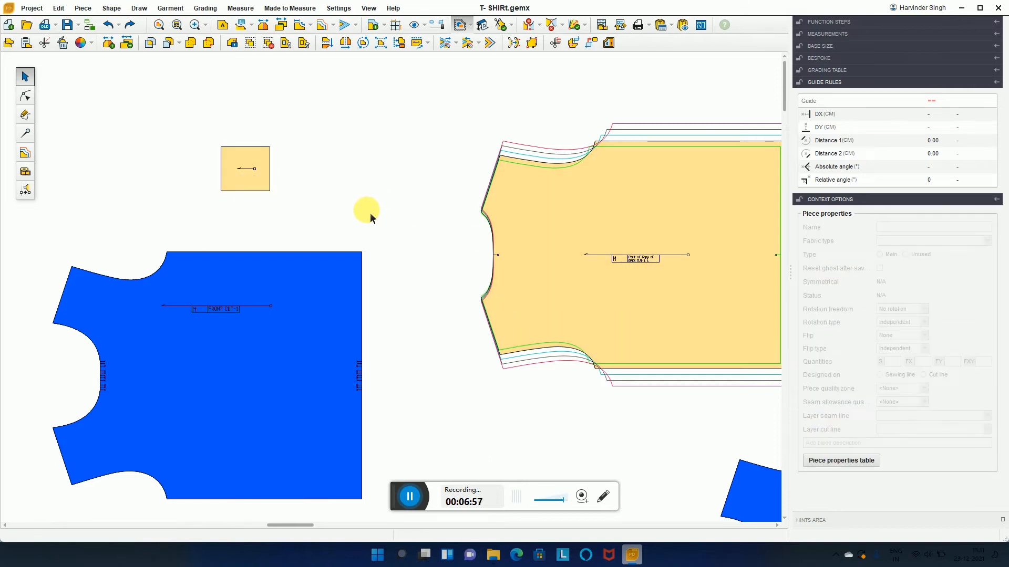
Move the Copy of SLEEVE CUT-2 piece to the empty area above the small rectangle and the full blue front piece.
scroll(381, 216, "down", 2)
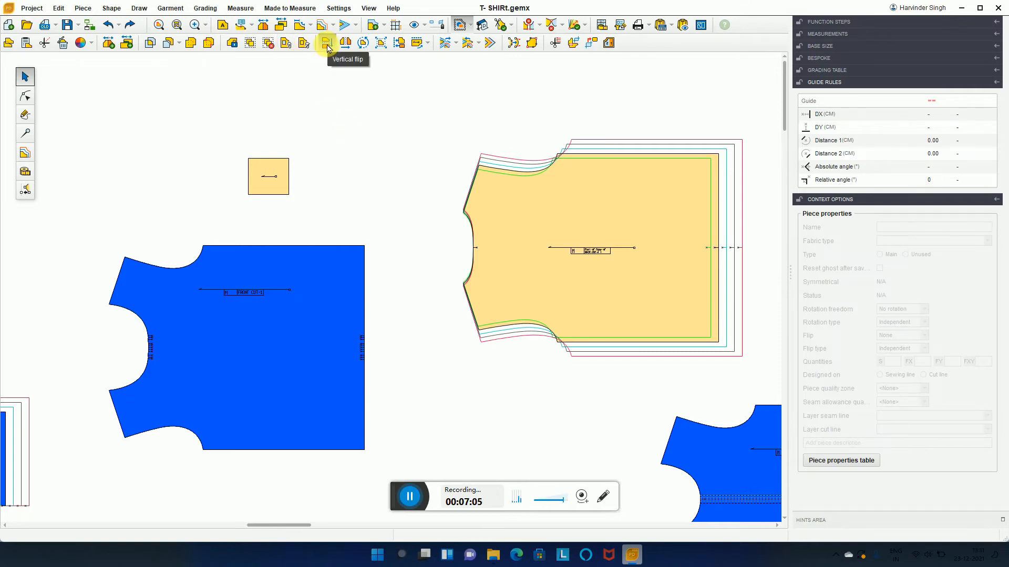
scroll(421, 260, "down", 4)
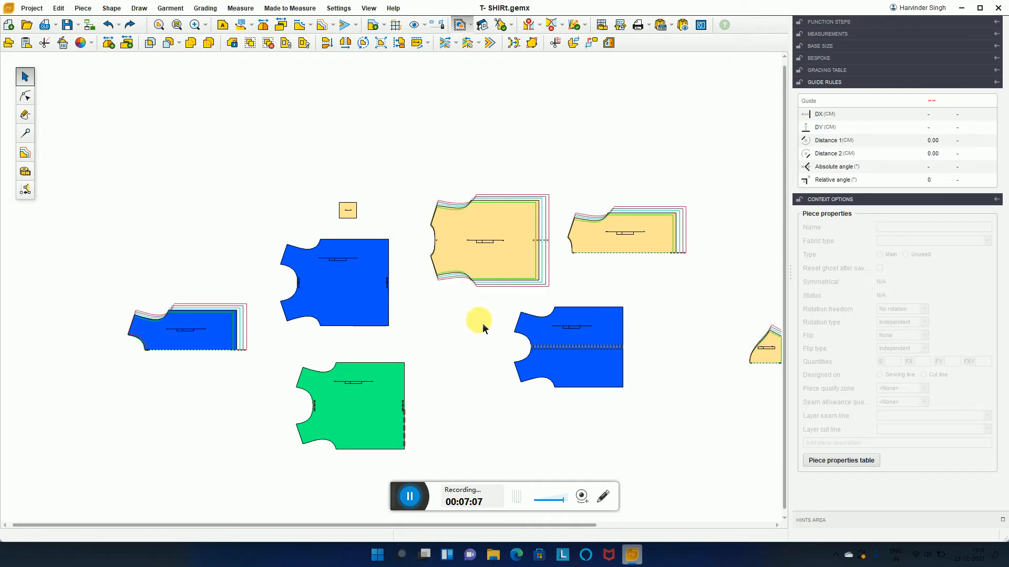
left_click_drag(764, 346, 290, 132)
Flip the sleeve piece vertically several times, ending in its original orientation.
left_click(323, 42)
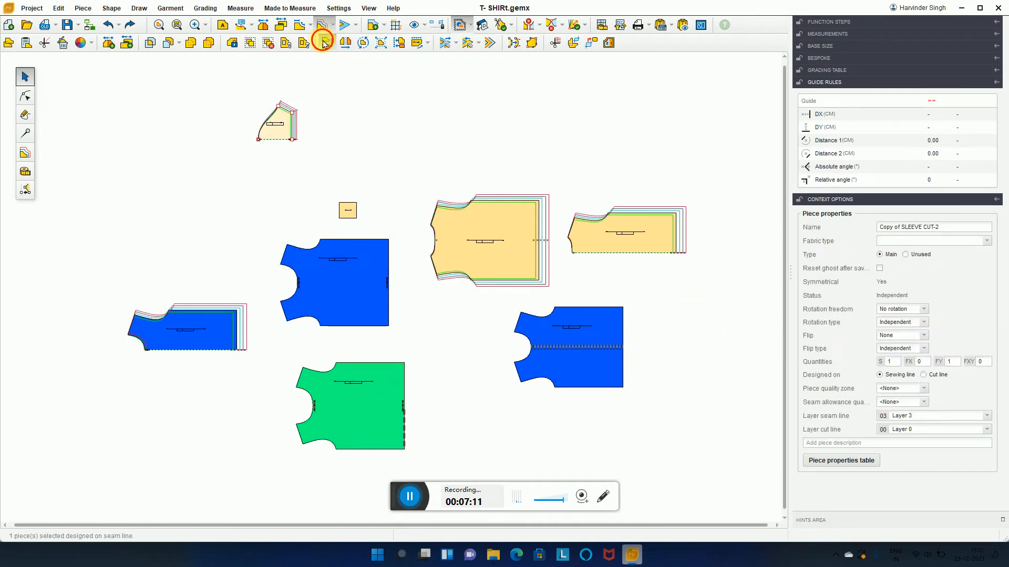
left_click(324, 42)
left_click(321, 45)
left_click(321, 45)
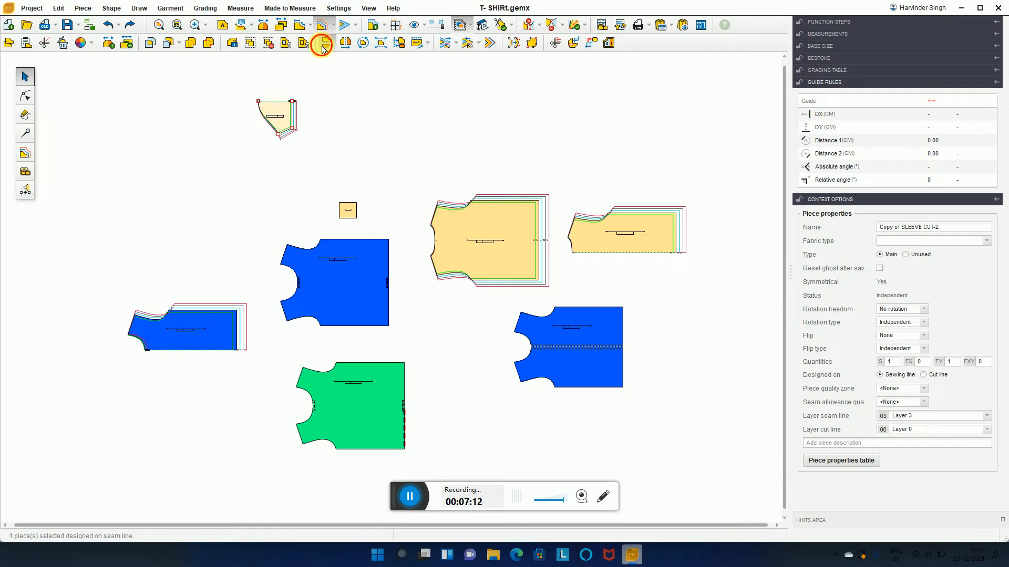
Flip the sleeve piece horizontally several times and vertically twice, ending with its curved edge facing left again.
left_click(350, 44)
left_click(351, 44)
left_click(350, 44)
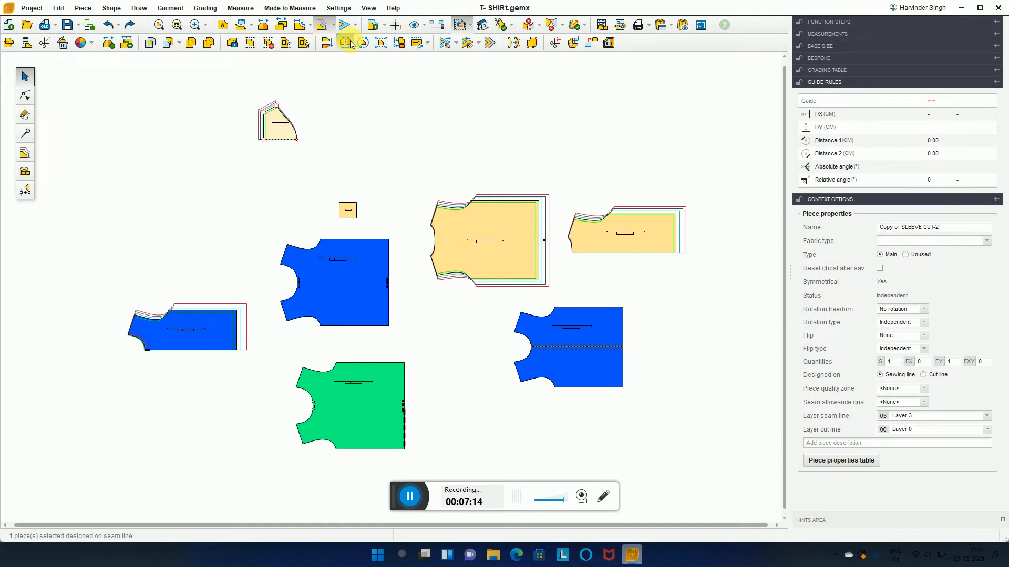
left_click(350, 44)
scroll(273, 102, "up", 6)
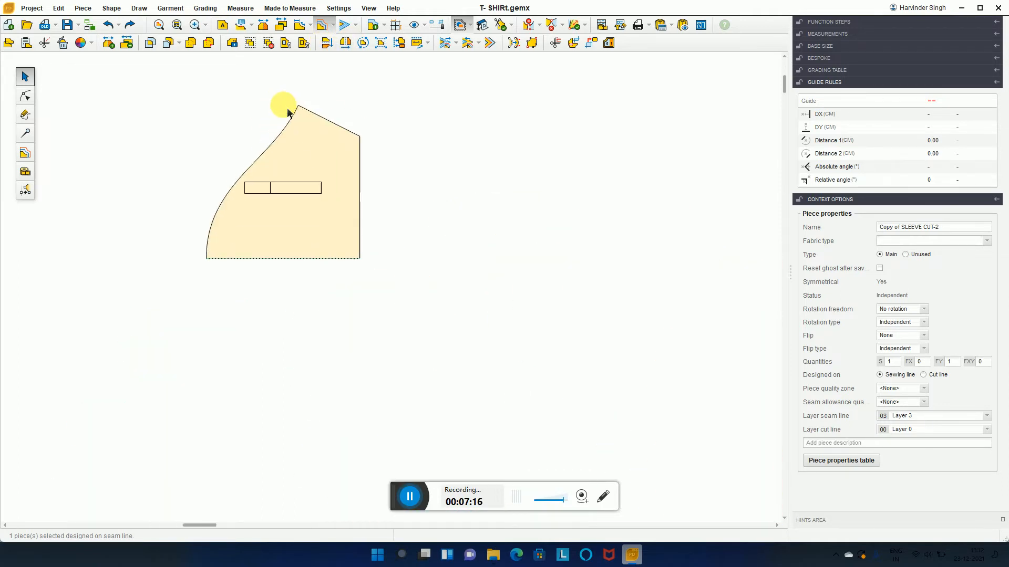
left_click(349, 43)
left_click(349, 43)
left_click(349, 43)
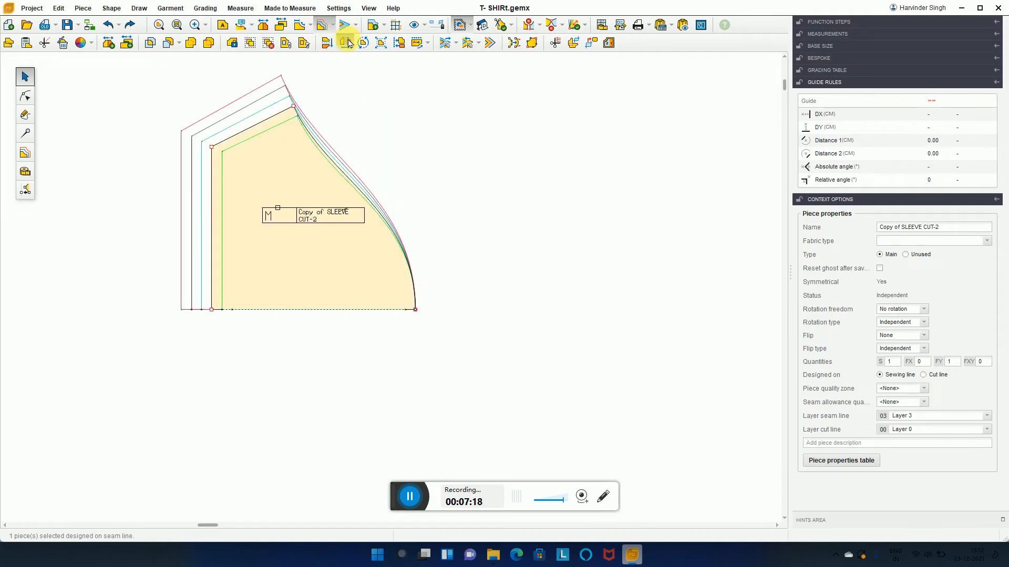
left_click(349, 43)
left_click(327, 43)
left_click(326, 44)
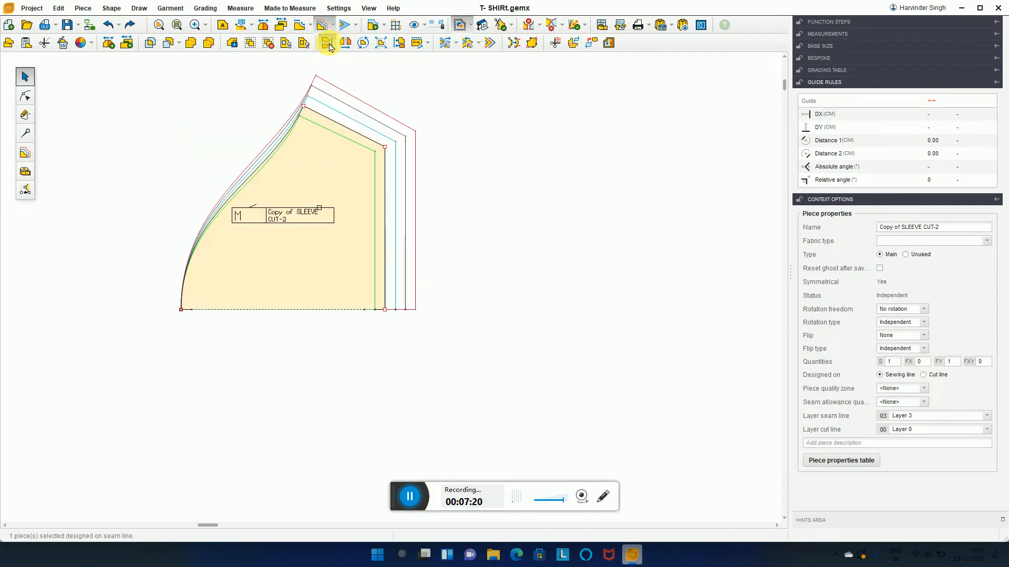
Move the rotation center to the sleeve's lower right corner and rotate the piece slightly counterclockwise around it.
left_click(363, 43)
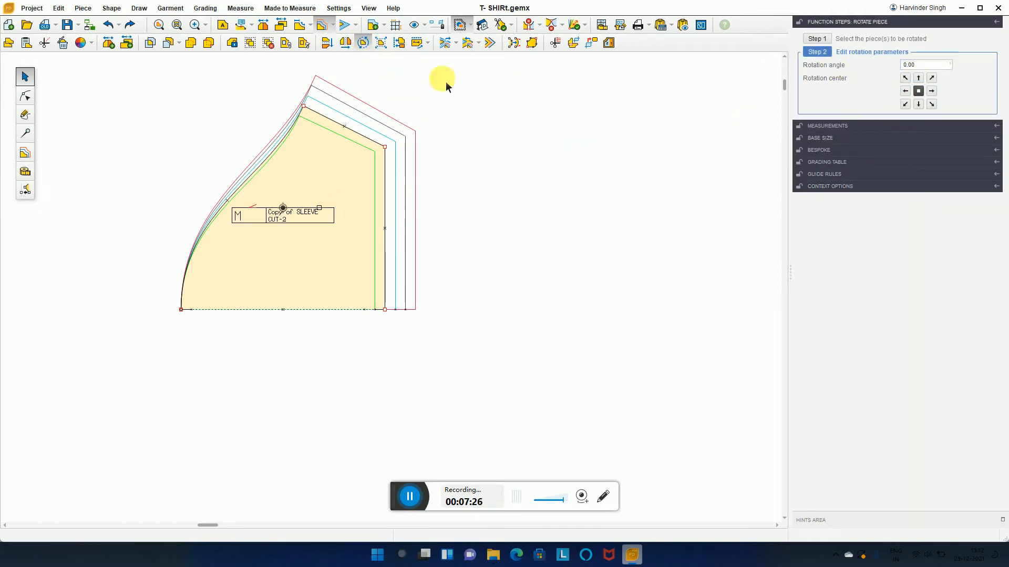
left_click_drag(283, 209, 330, 148)
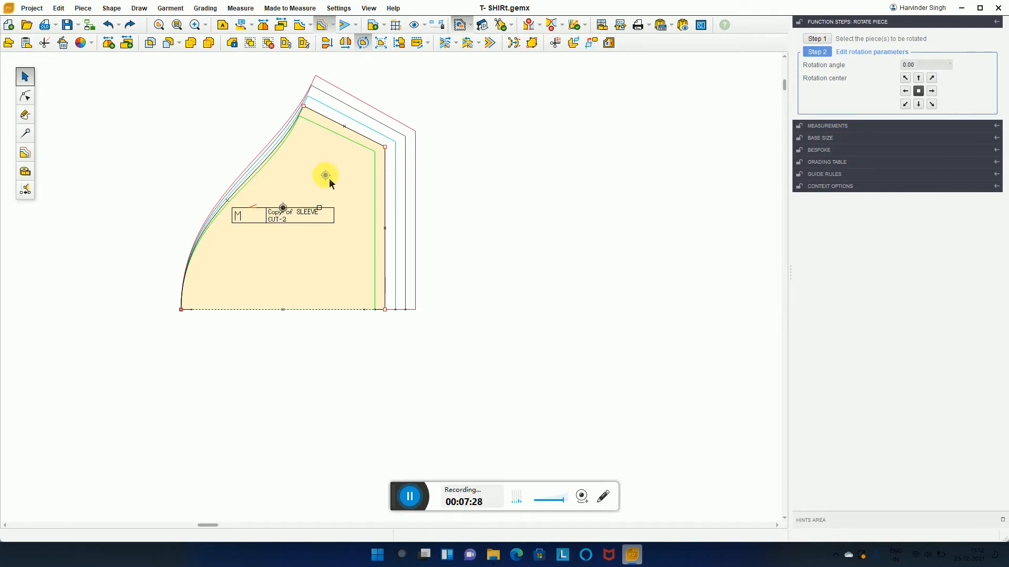
left_click_drag(328, 188, 387, 253)
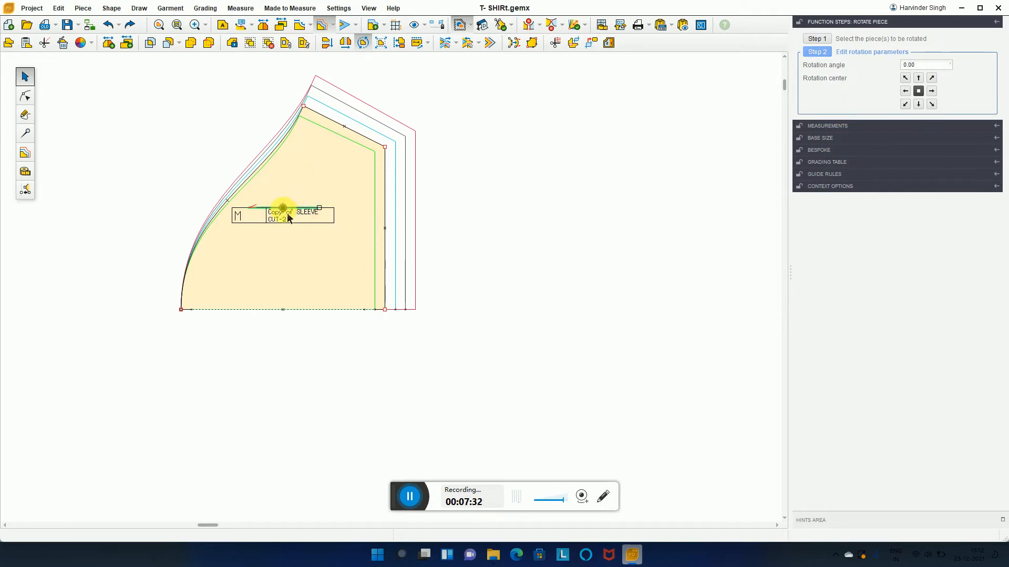
left_click_drag(284, 209, 309, 185)
mouse_move(386, 297)
left_mouse_down()
mouse_move(388, 319)
mouse_move(385, 310)
left_mouse_up()
left_click_drag(308, 109, 308, 168)
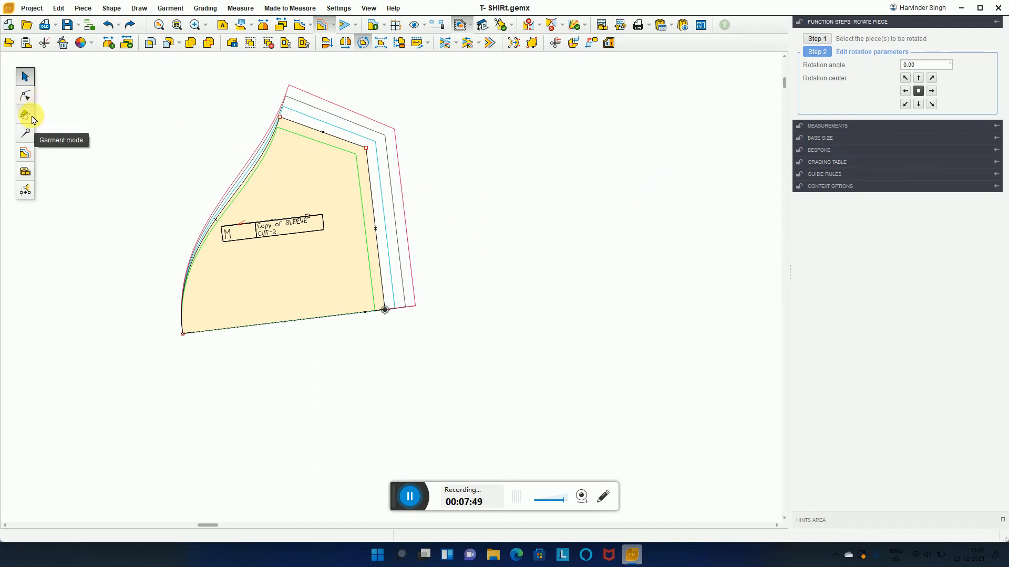
Straighten the rotated sleeve piece by making its dashed bottom line horizontal, and reselect the whole piece.
left_click(26, 101)
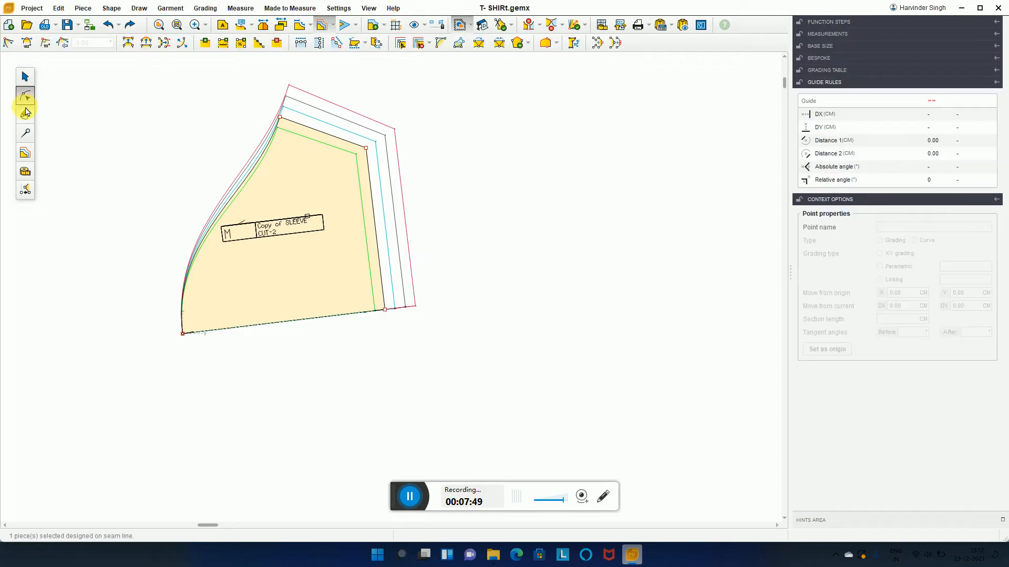
left_click(295, 323)
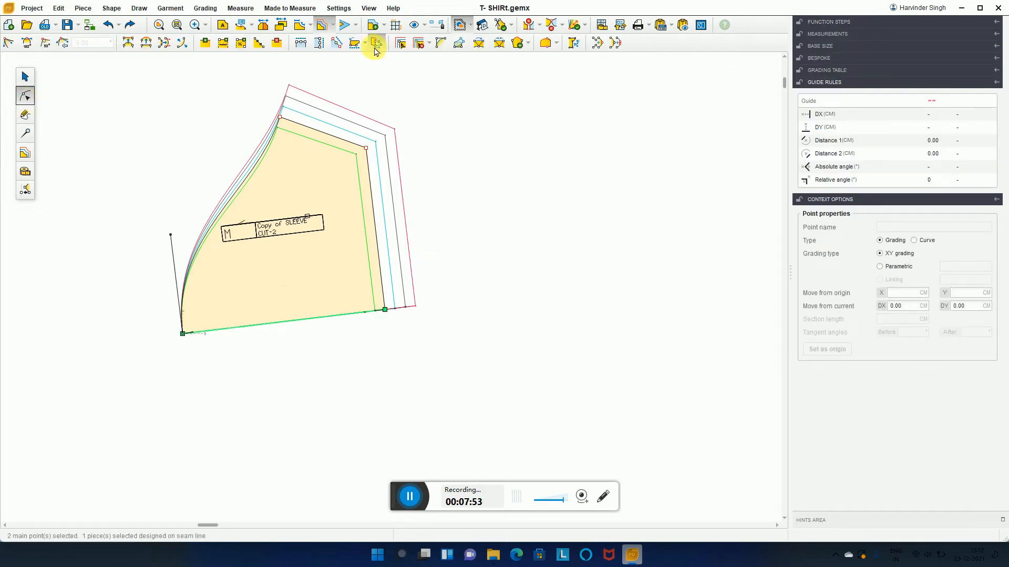
left_click(353, 43)
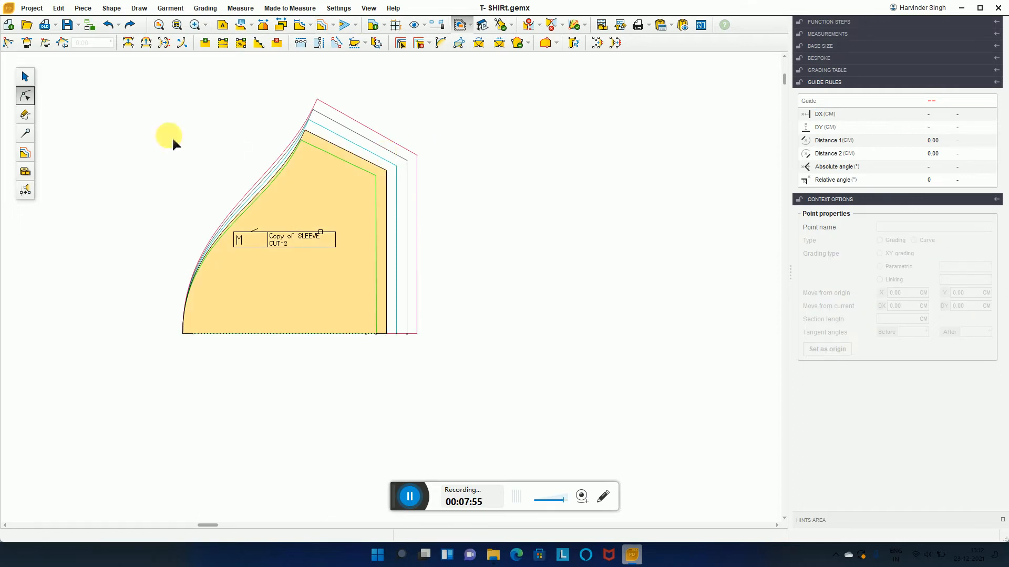
left_click(24, 76)
left_click(309, 171)
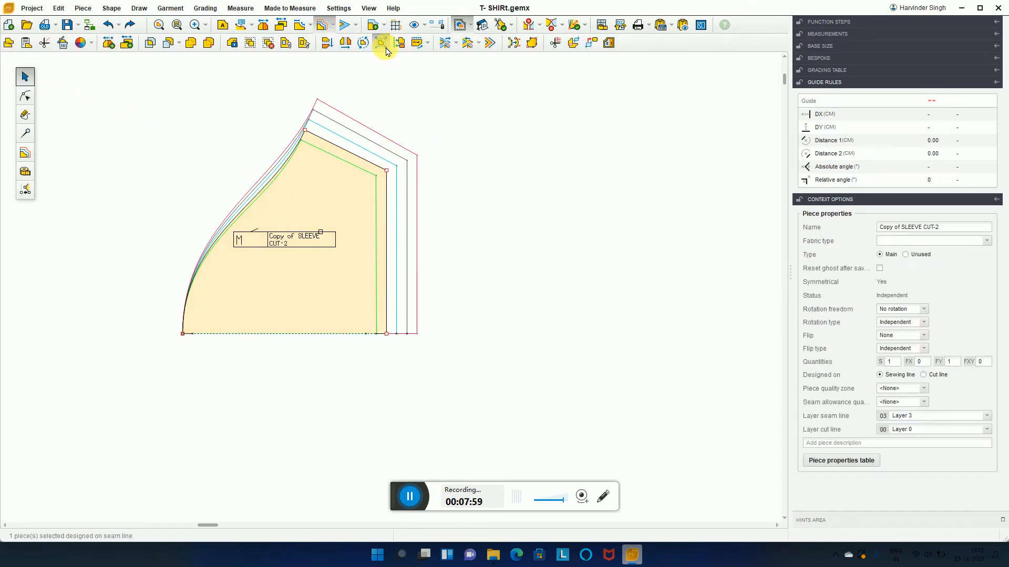
Draw a rectangle about 15.9 by 9.6 cm to the right of the sleeve and display the segment lengths.
left_click(25, 114)
left_click(483, 187)
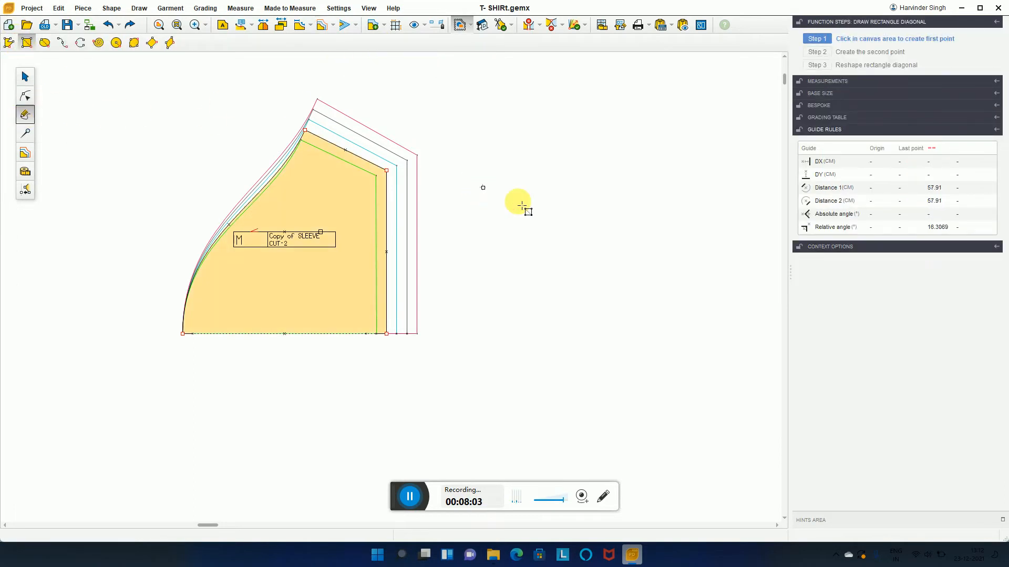
left_click(644, 285)
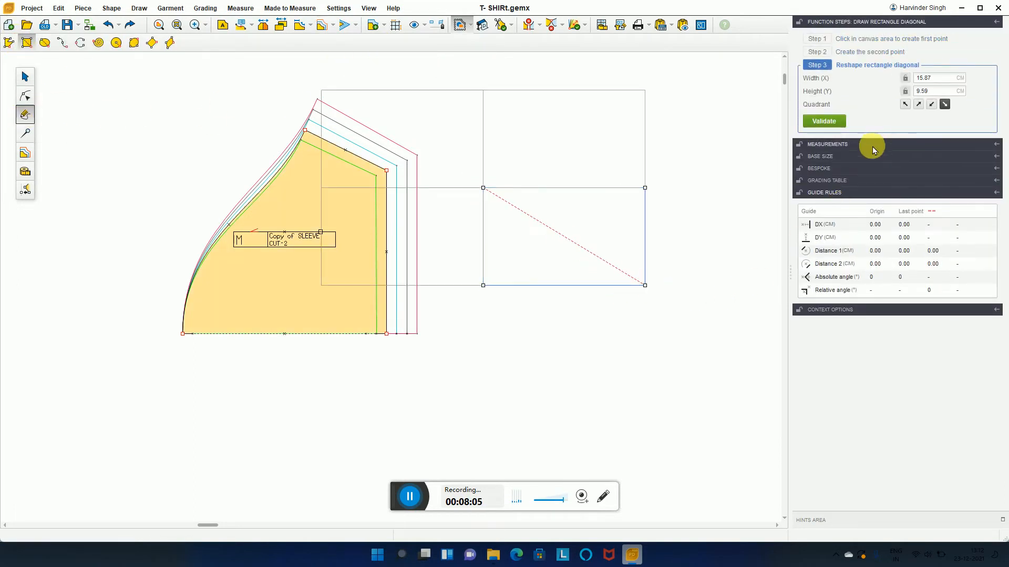
left_click(830, 118)
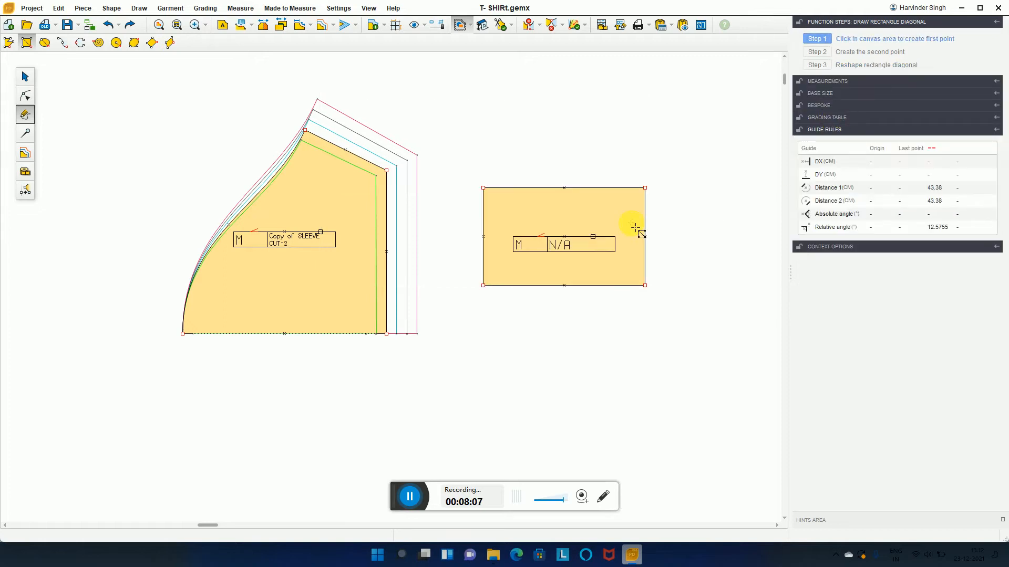
scroll(591, 226, "up", 3)
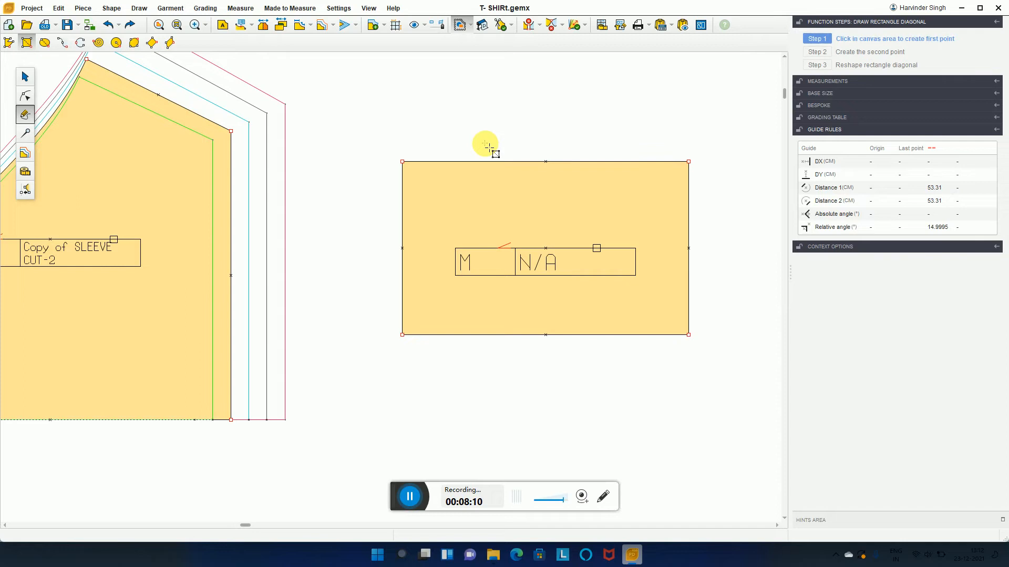
key("l")
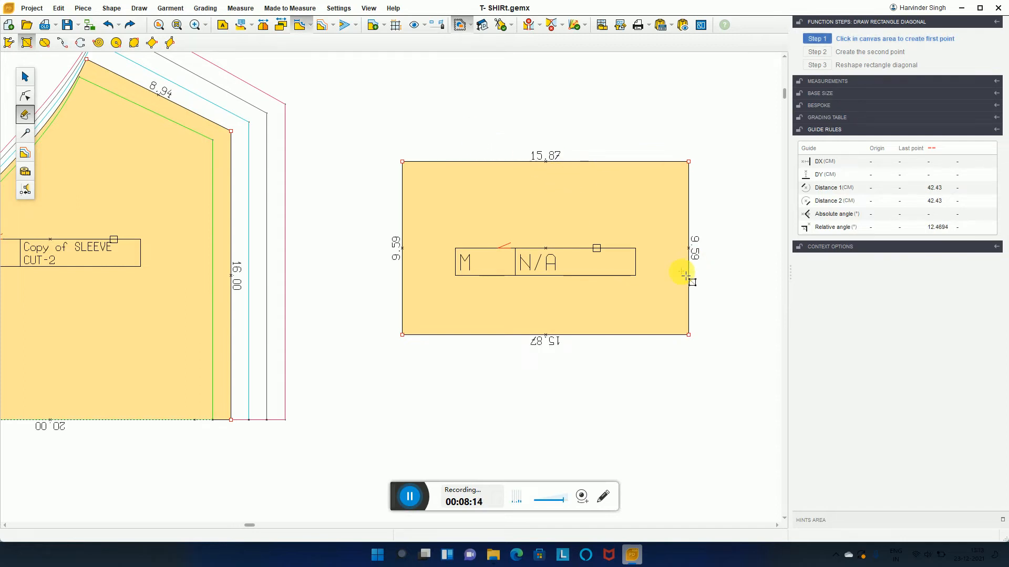
scroll(640, 229, "down", 1)
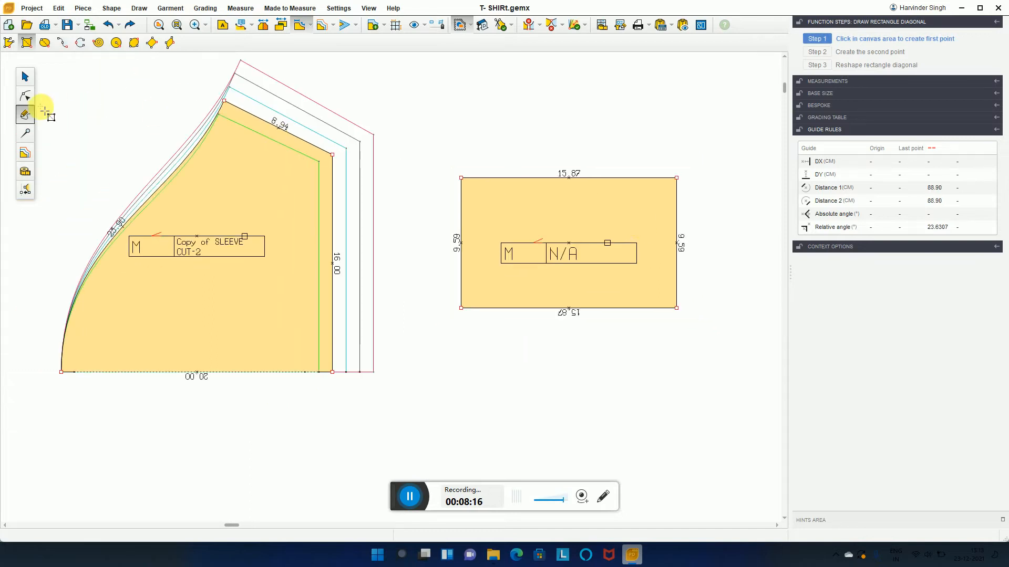
Resize the new rectangle to 25 cm in X and 10 cm in Y.
left_click(25, 77)
left_click(381, 43)
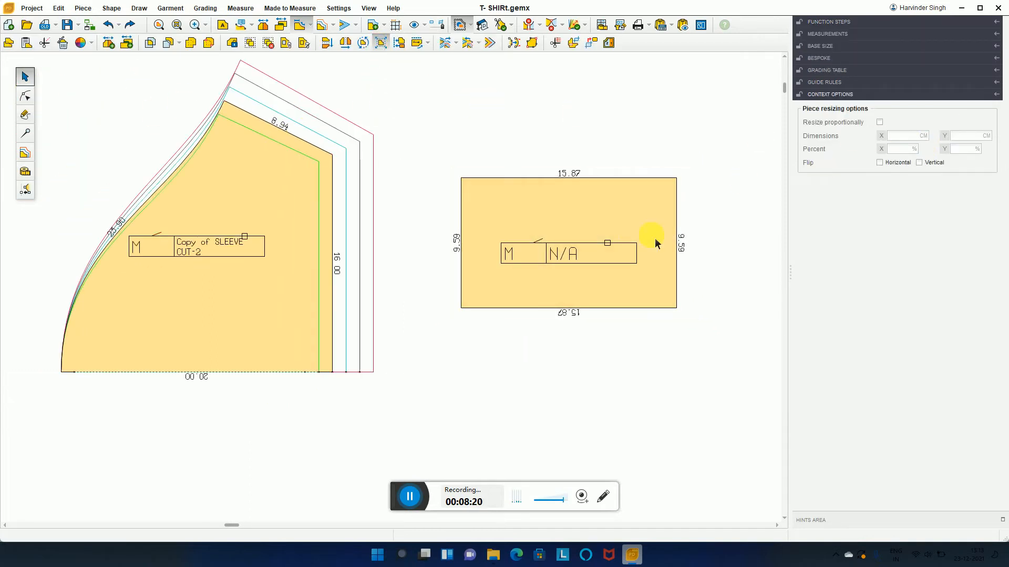
left_click(644, 216)
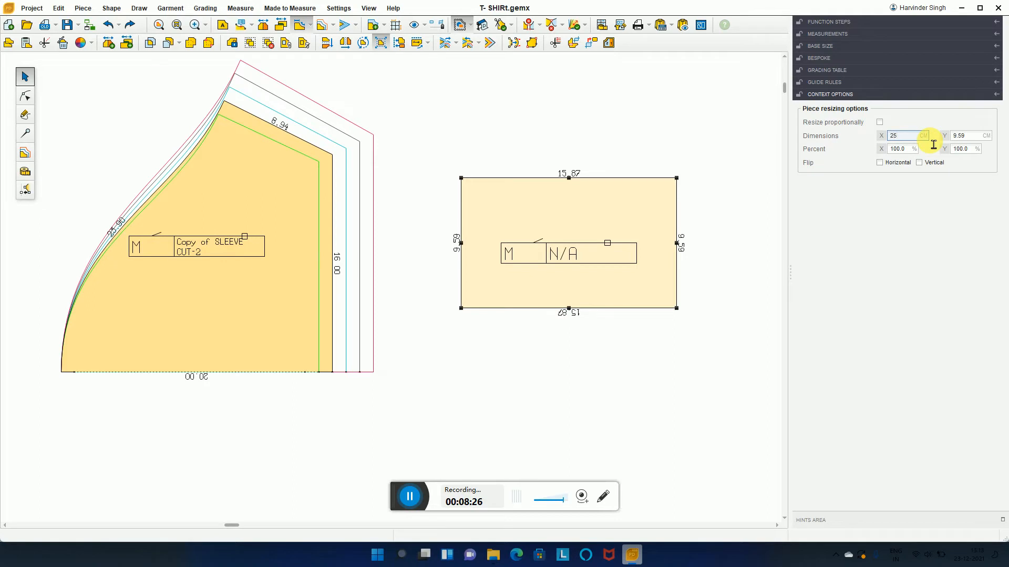
key("Return")
left_click(972, 145)
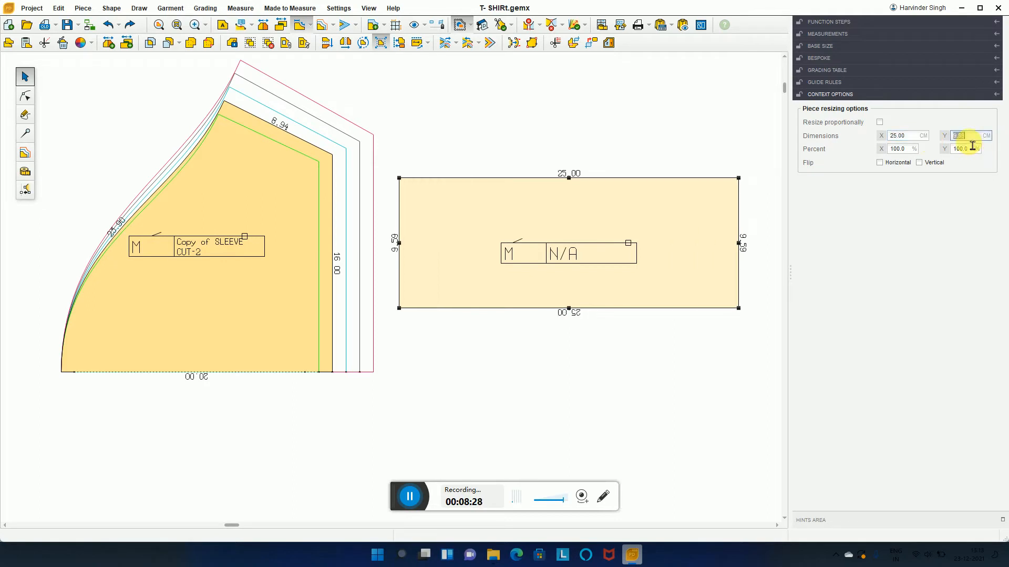
key("Return")
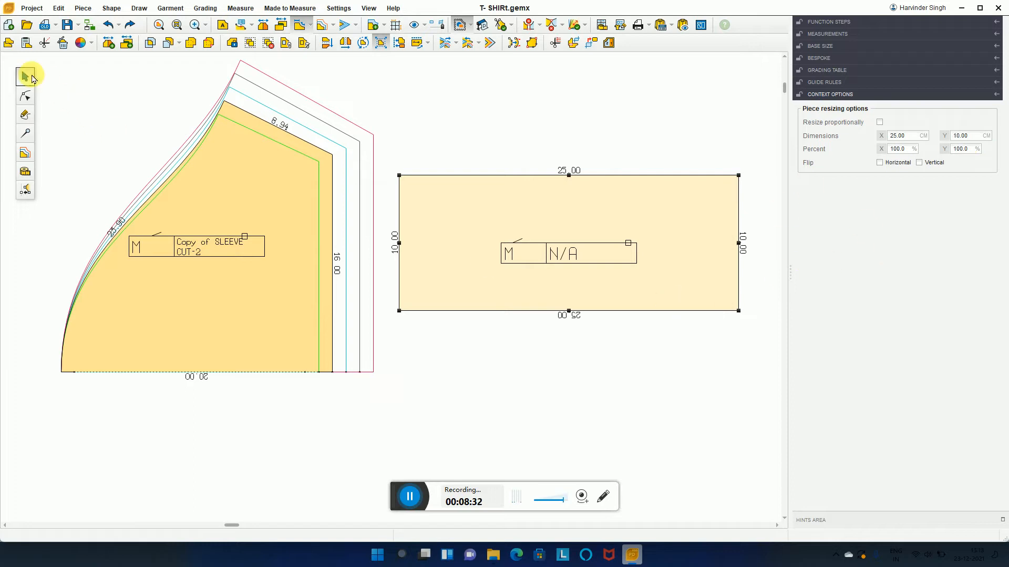
Scale the new rectangle to 105 percent in X with the piece resizing options.
left_click(25, 77)
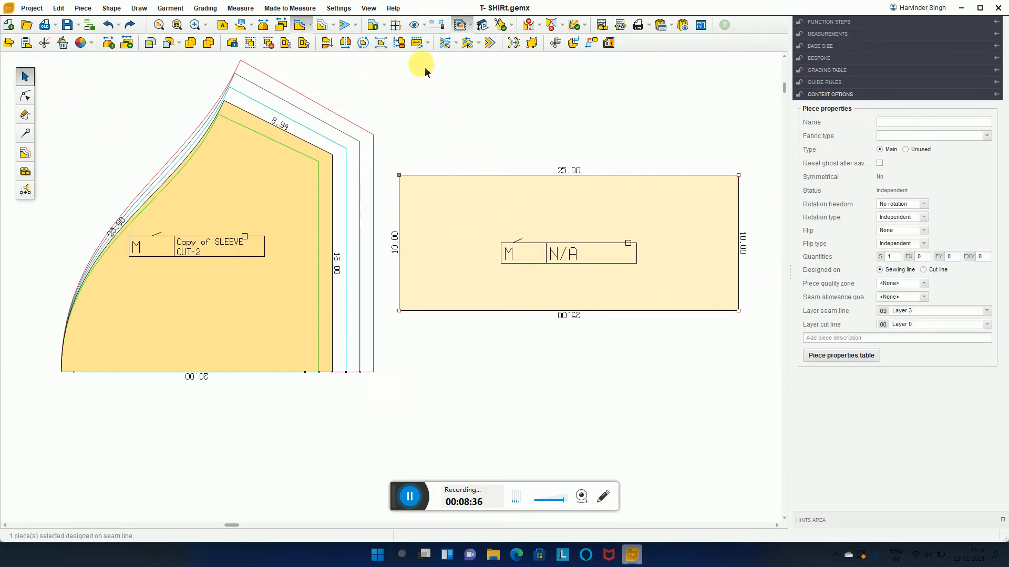
left_click(382, 42)
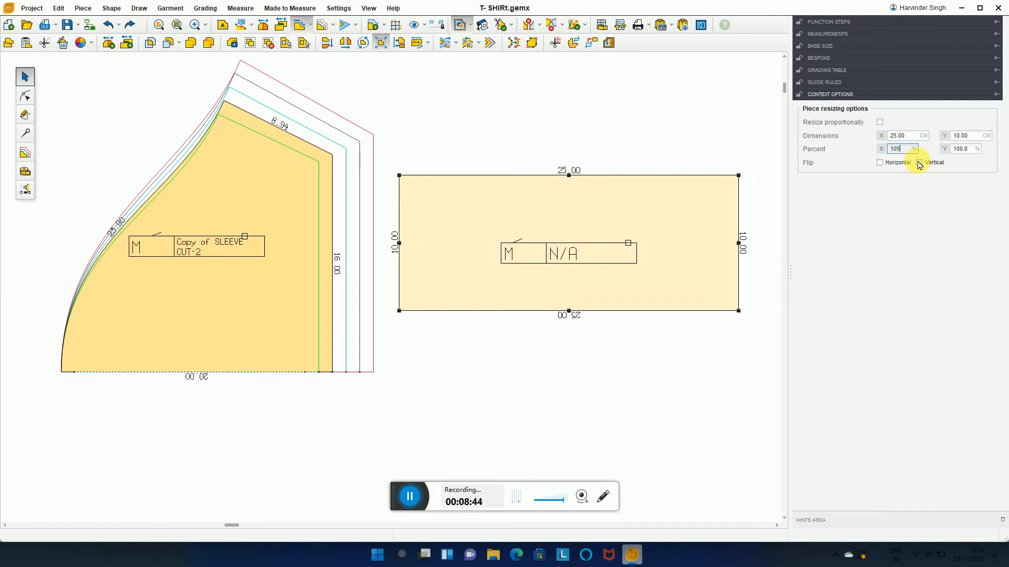
key("Return")
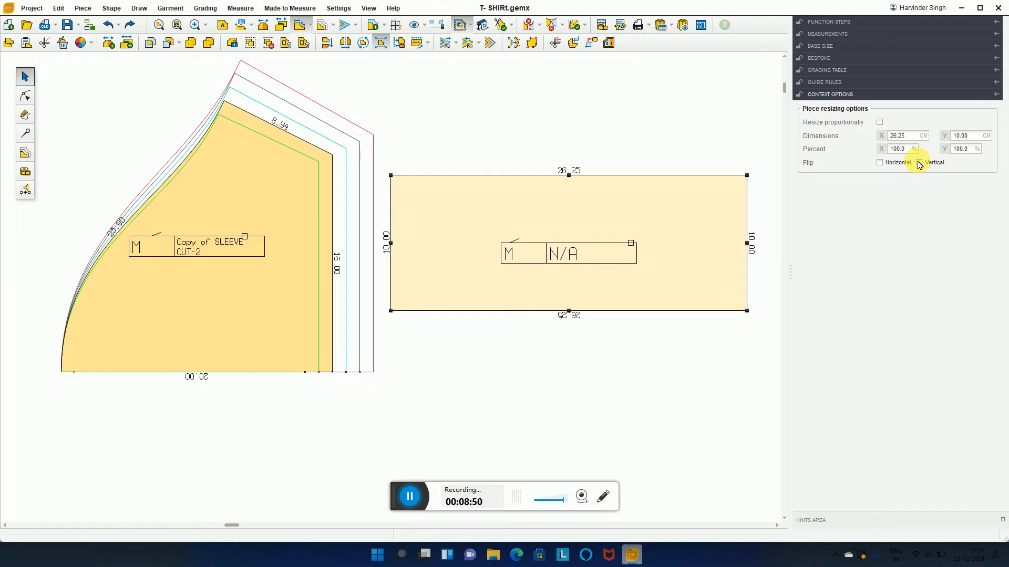
scroll(588, 153, "down", 1)
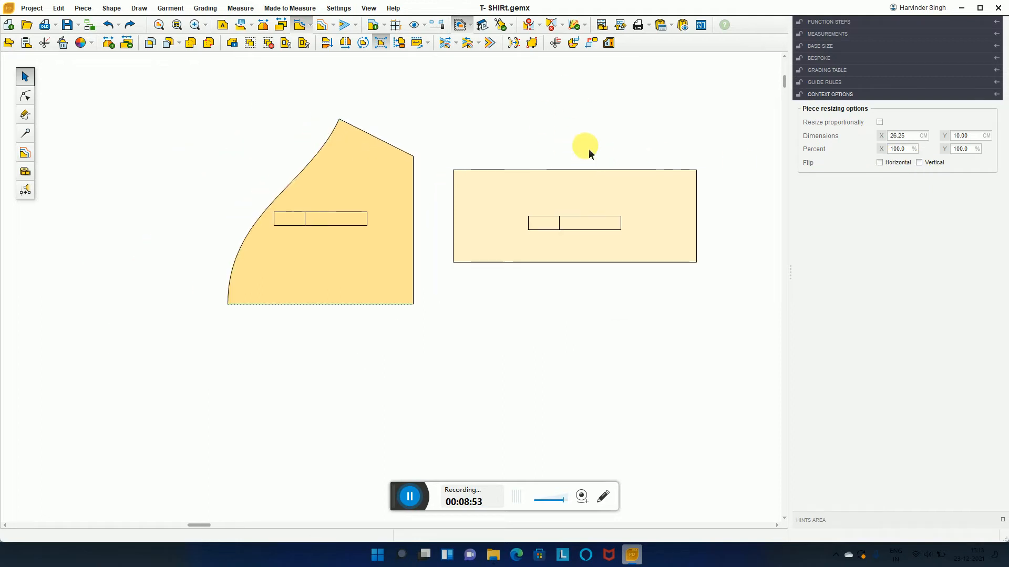
Select all pieces with the Align function and arrange them on the cut line.
left_click(401, 45)
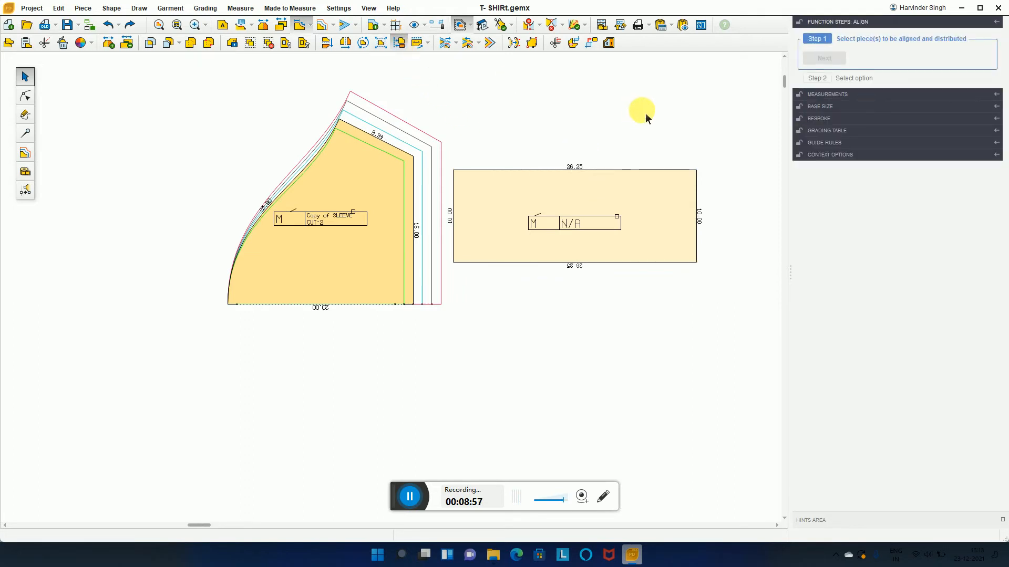
scroll(534, 122, "down", 1)
scroll(576, 87, "down", 2)
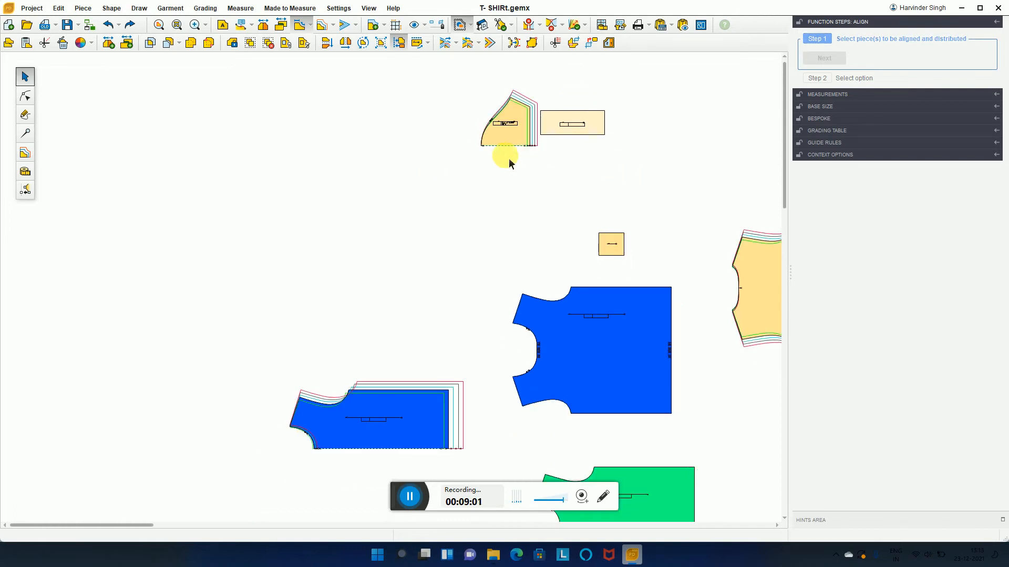
key("ctrl+a")
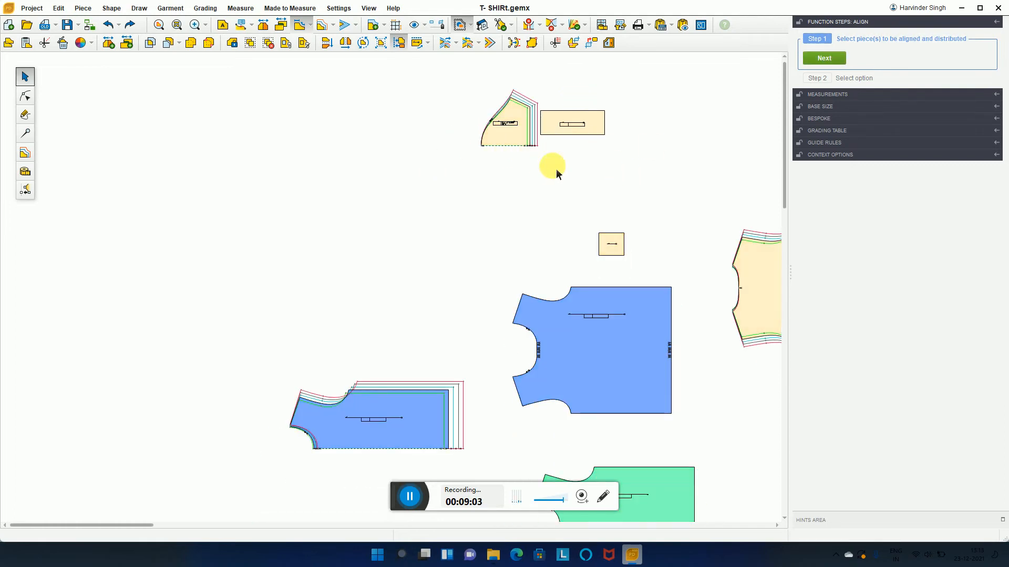
left_click(828, 59)
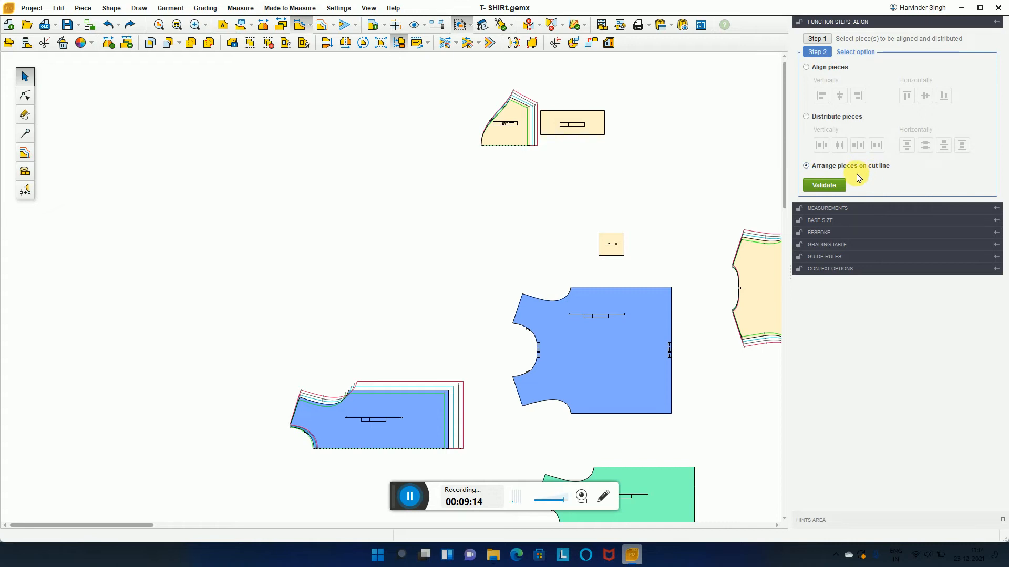
left_click(823, 185)
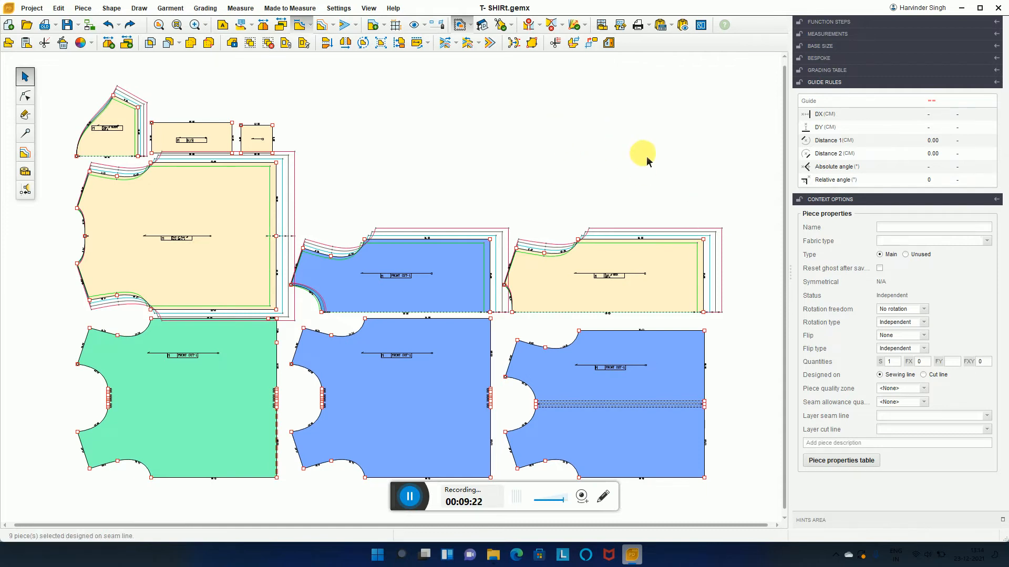
Move the whole set of selected pattern pieces sideways to clear space beside them, and deselect them.
left_click(426, 48)
left_click(528, 142)
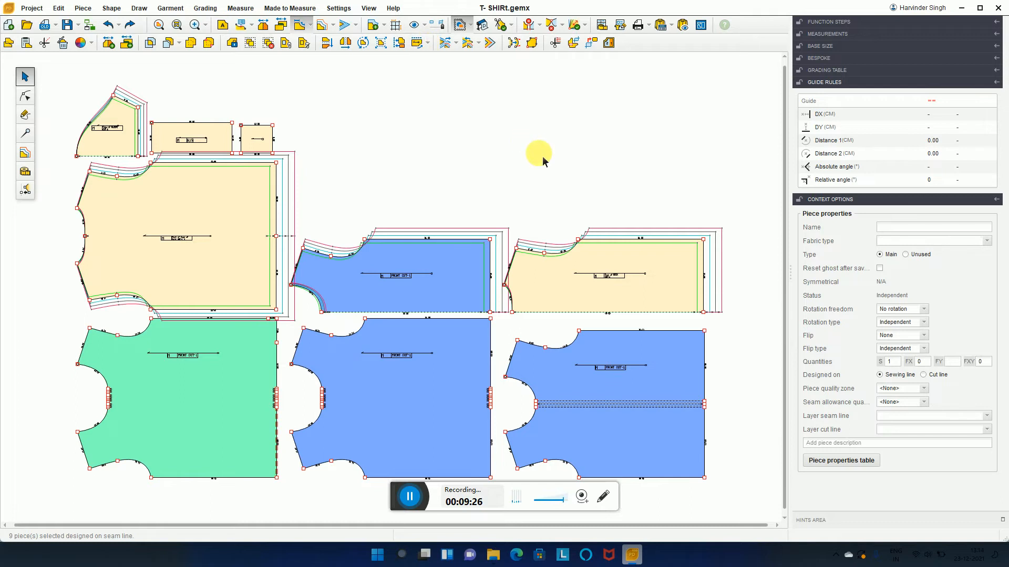
left_click_drag(218, 192, 544, 139)
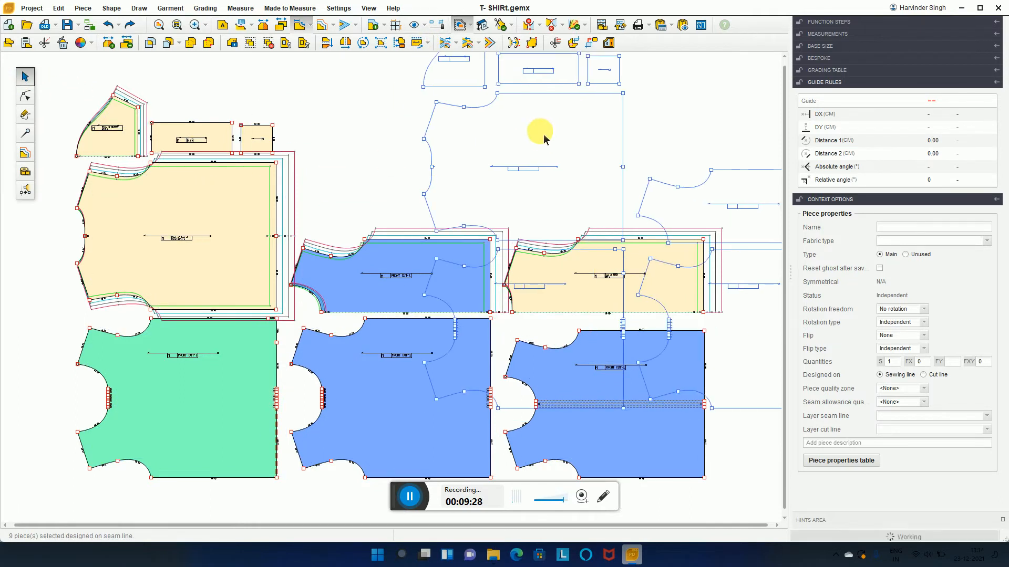
left_click_drag(489, 179, 329, 260)
left_click(530, 161)
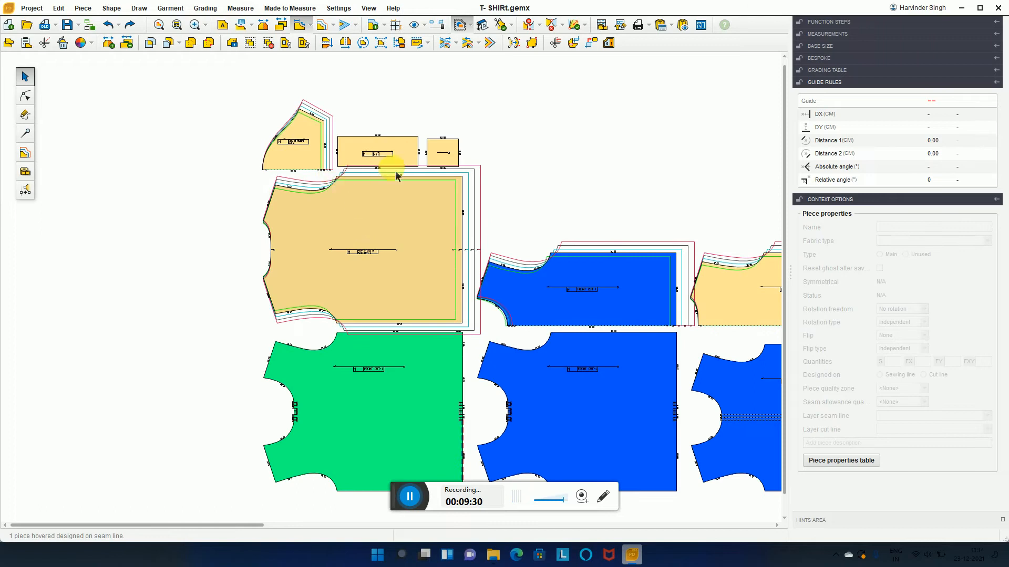
Move the full cream back piece into the free space above the graded blue front piece.
left_click(379, 198)
left_click_drag(378, 198, 580, 104)
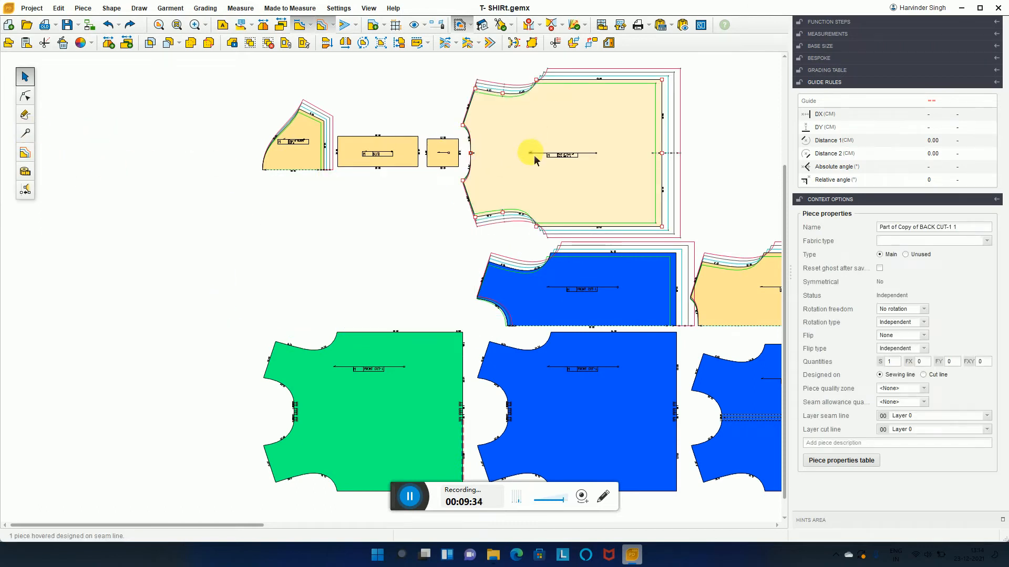
mouse_move(535, 161)
left_mouse_down()
mouse_move(518, 113)
mouse_move(516, 163)
left_mouse_up()
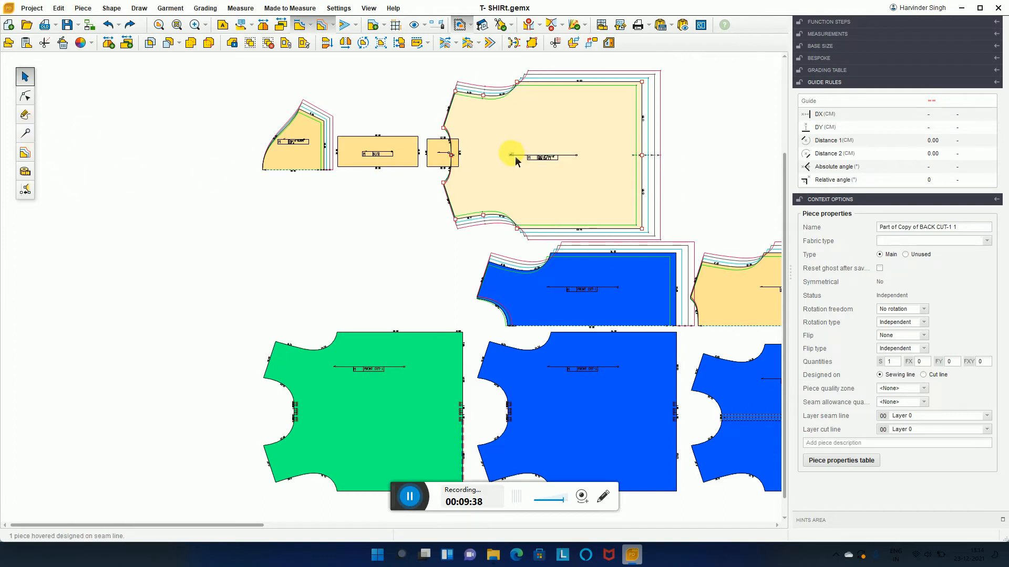
left_click_drag(513, 157, 512, 147)
Reposition the back piece's grain axis inside the piece, just above its name label.
left_click(25, 133)
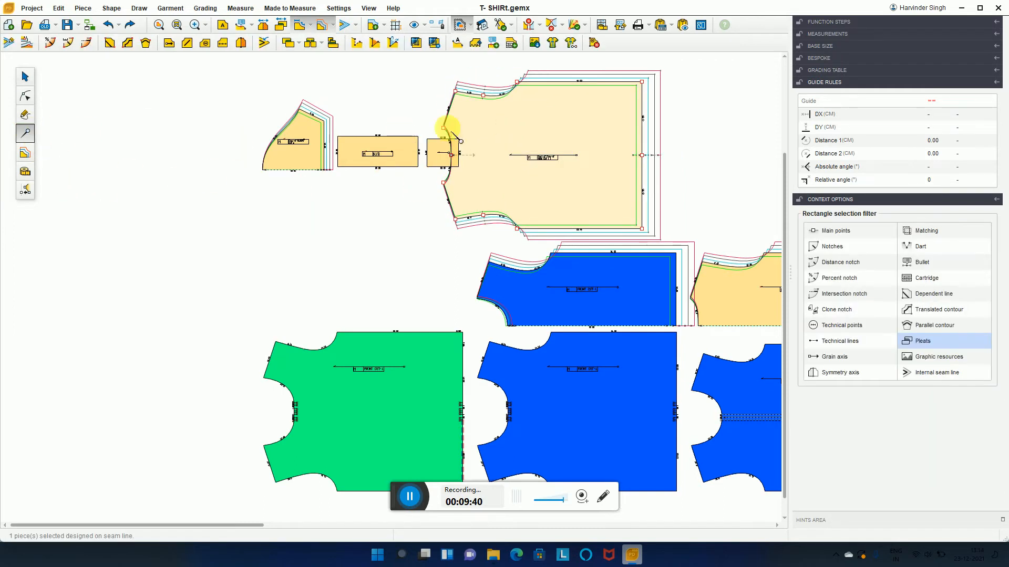
left_click_drag(508, 156, 512, 133)
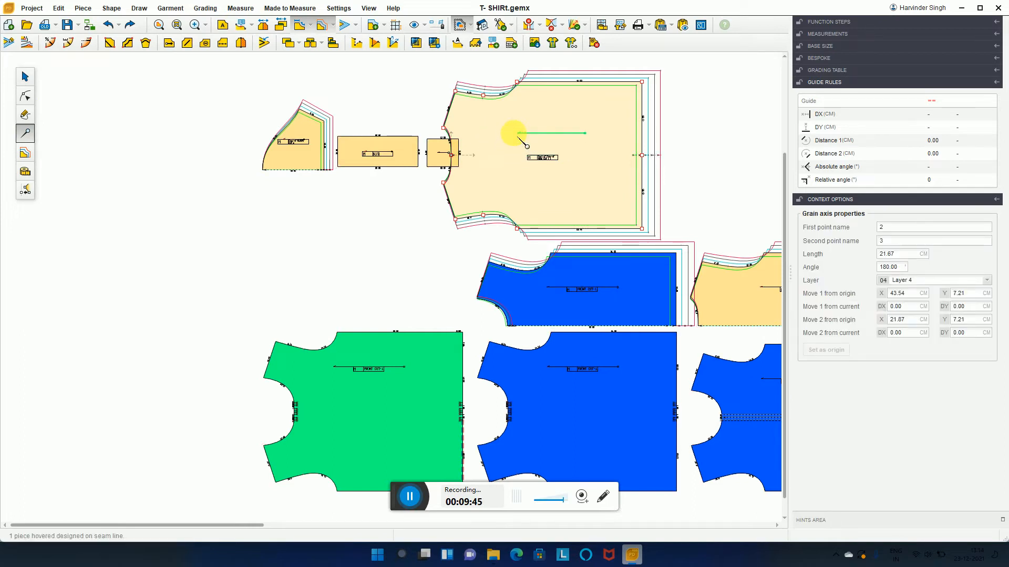
left_click(518, 133)
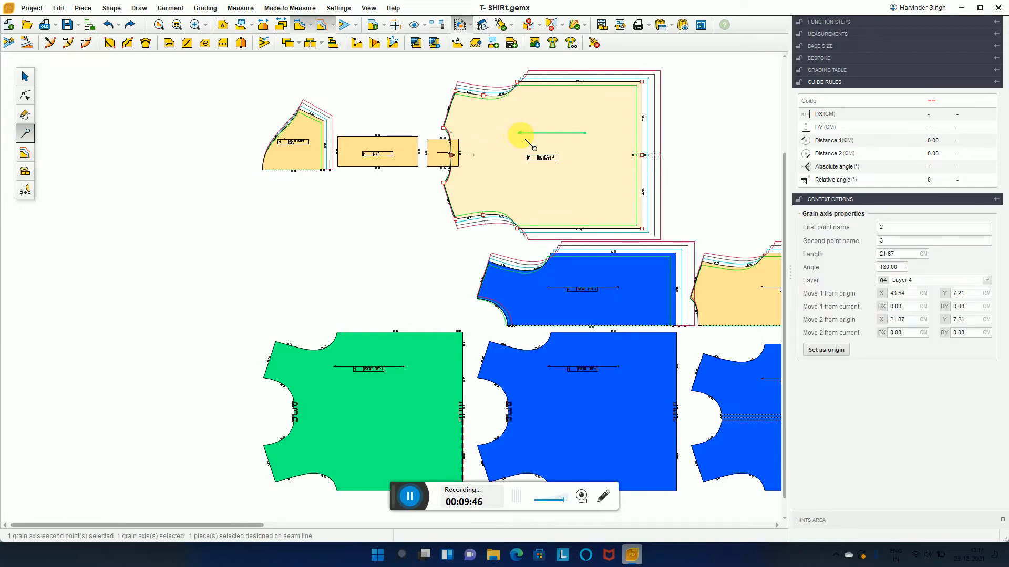
left_click(584, 133)
scroll(585, 132, "up", 5)
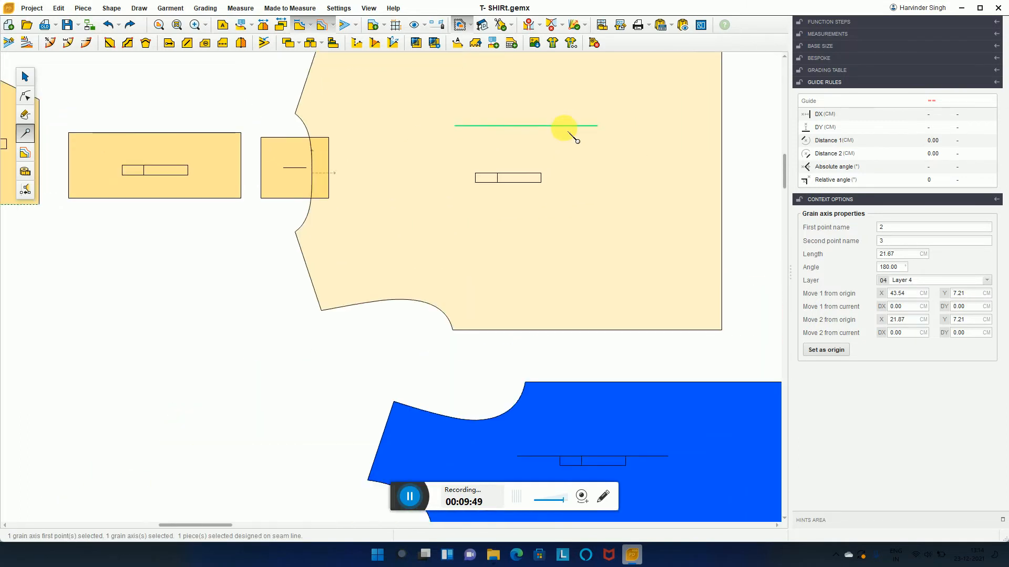
left_click(594, 174)
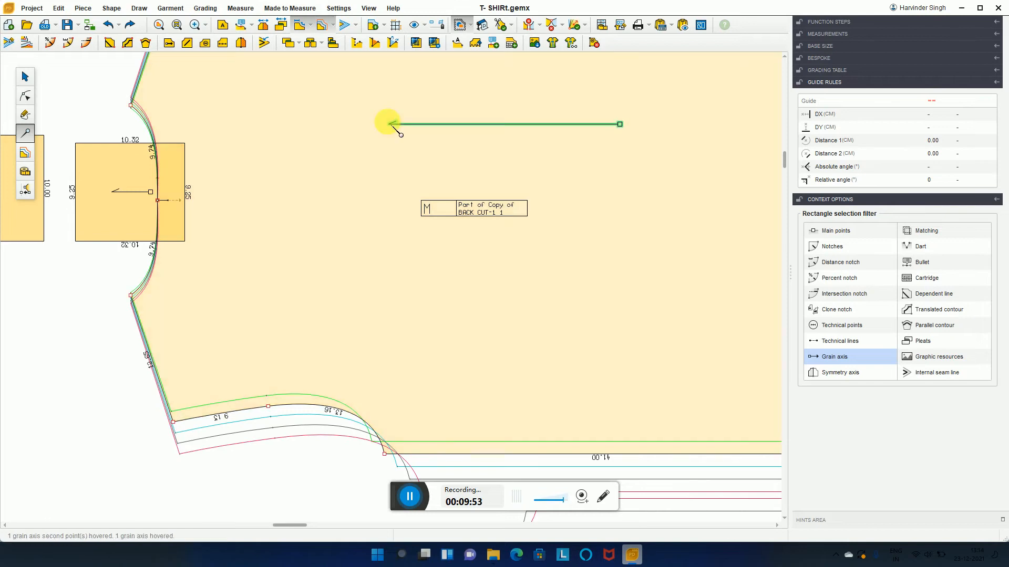
left_click_drag(393, 125, 396, 160)
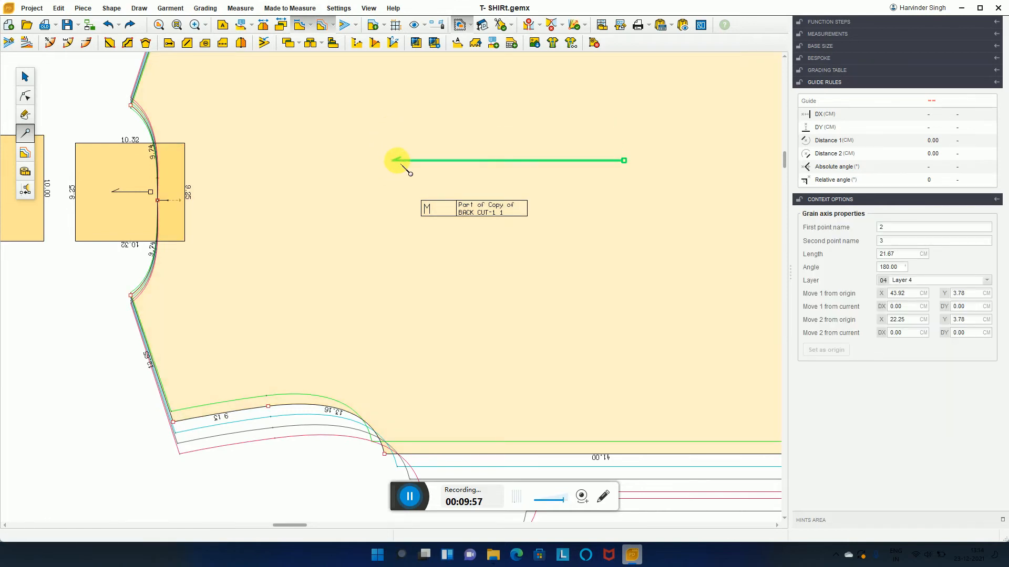
Set the angle of the back piece's grain axis to 45 degrees and return to piece selection.
left_click(900, 268)
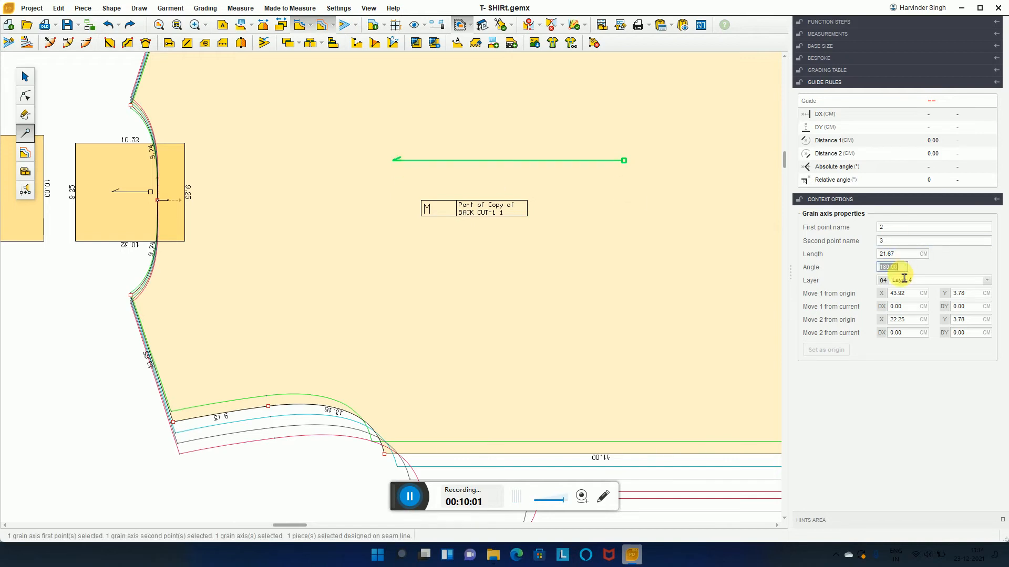
key("Return")
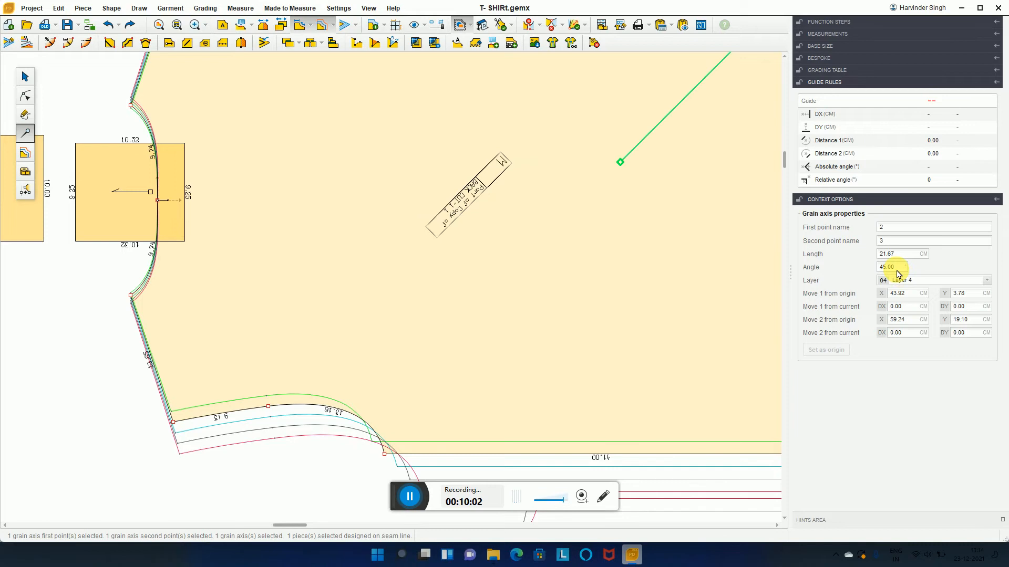
left_click(24, 77)
scroll(426, 181, "down", 2)
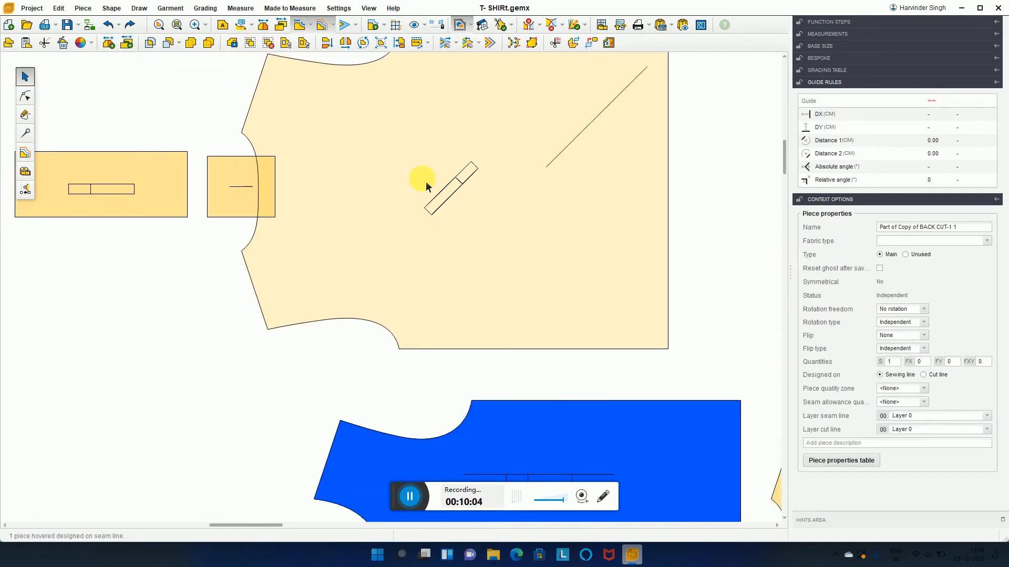
Align the back piece horizontally by its grain axis and shift it to the right above the front pieces.
left_click_drag(480, 146, 517, 150)
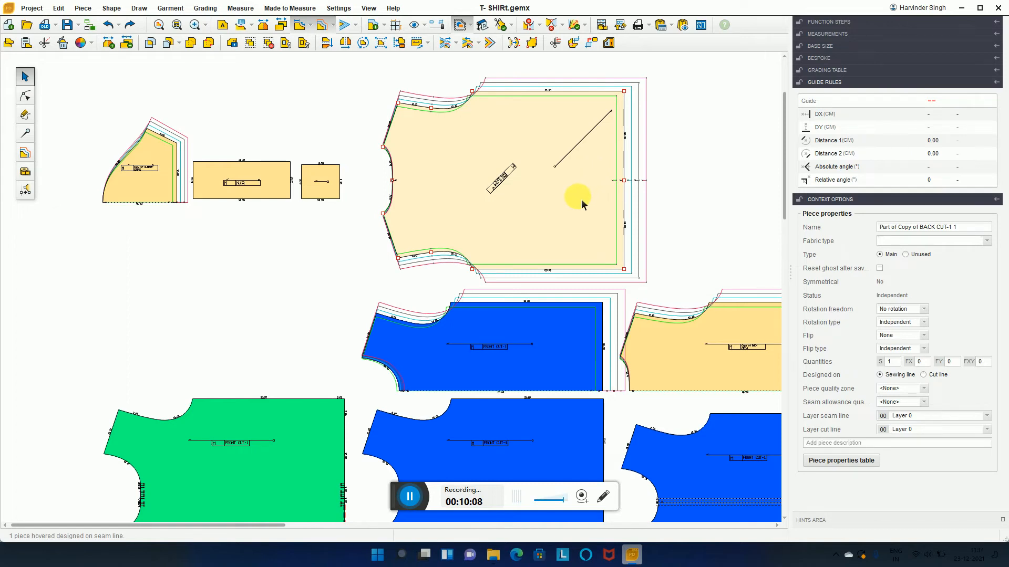
left_click(429, 43)
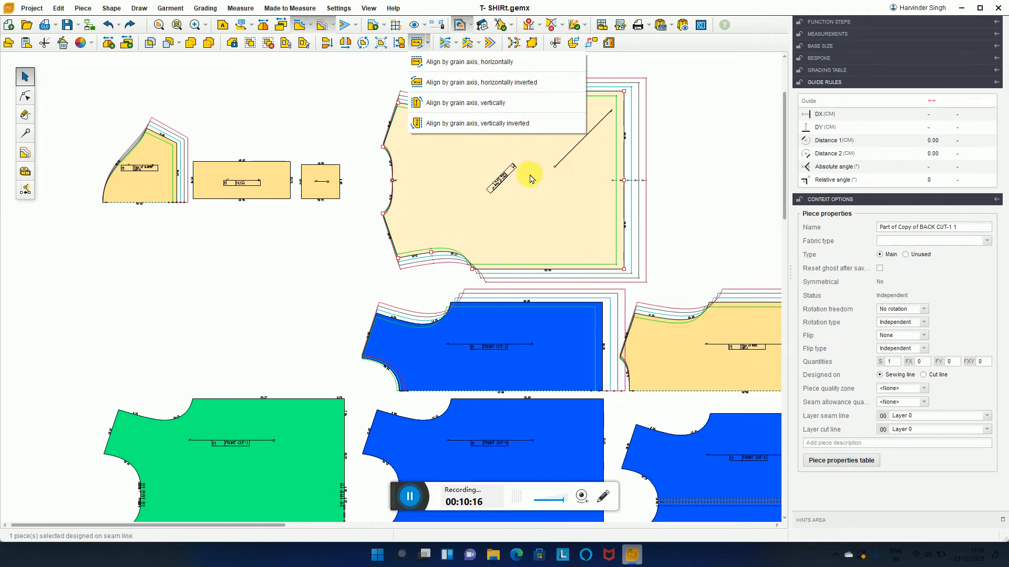
left_click(509, 70)
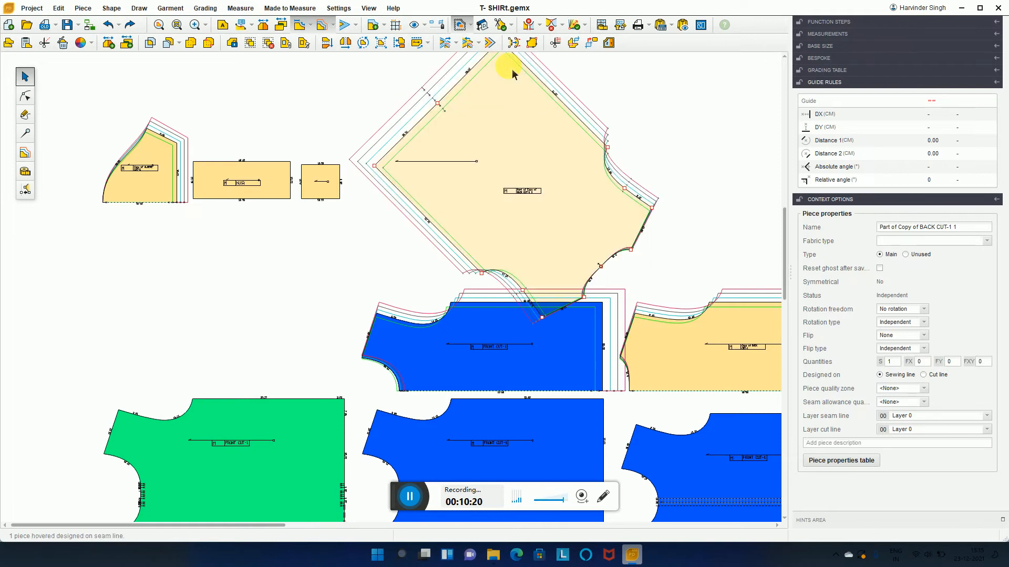
left_click_drag(453, 168, 555, 112)
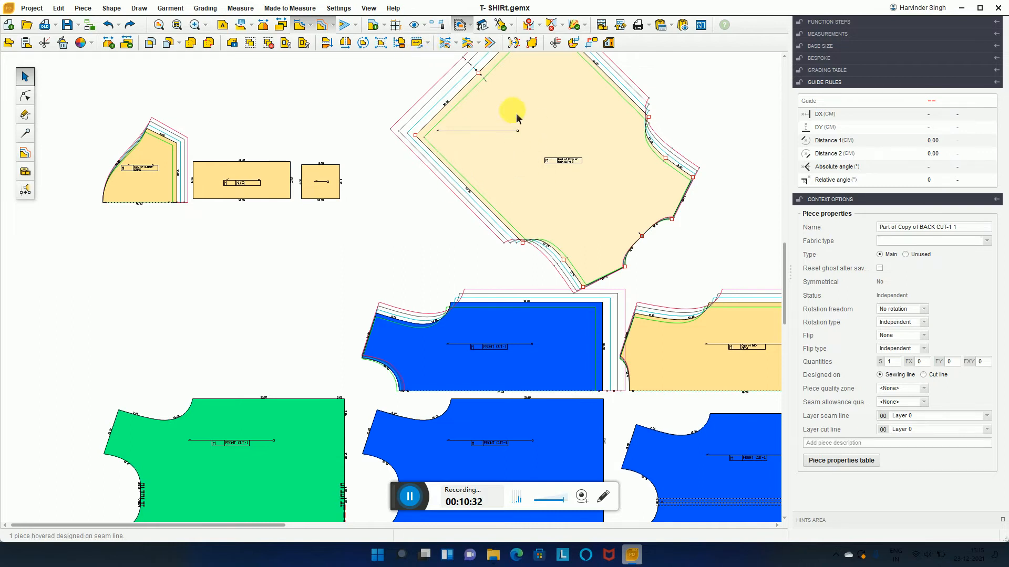
left_click_drag(516, 117, 573, 202)
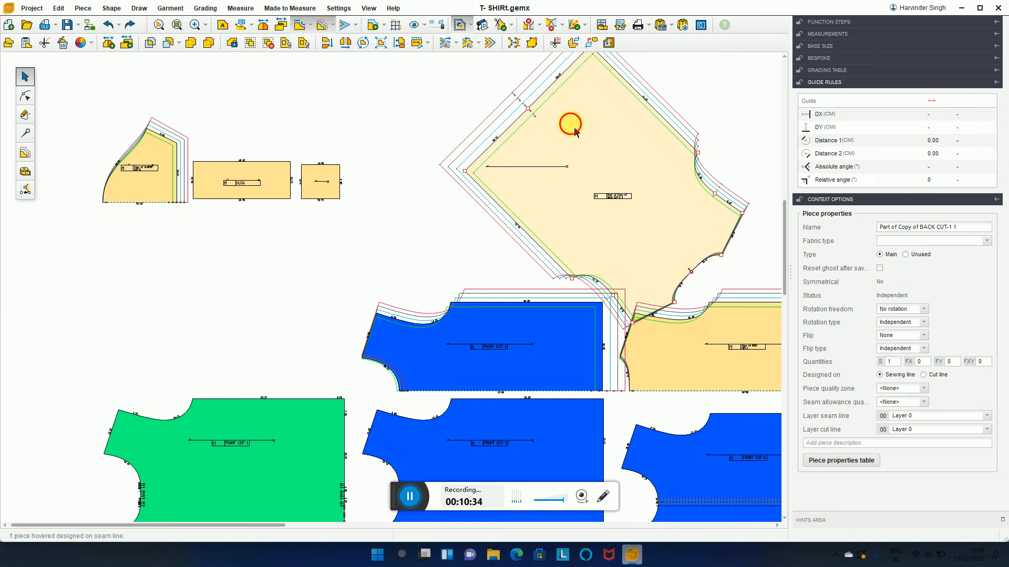
left_click_drag(570, 124, 548, 152)
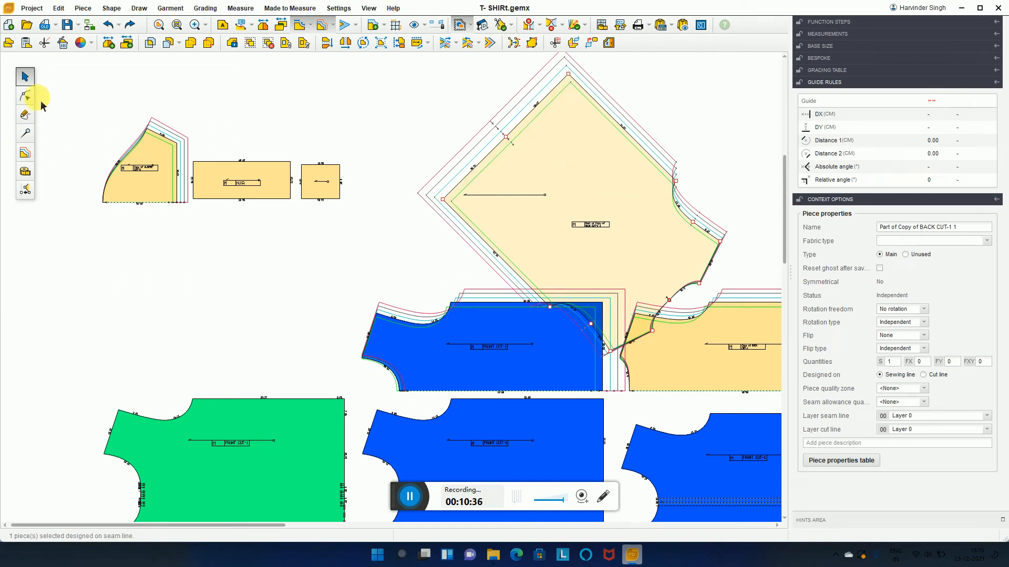
Rotate the back piece so that its selected hem segment stands vertical, and return to piece selection.
left_click(24, 95)
left_click(493, 153)
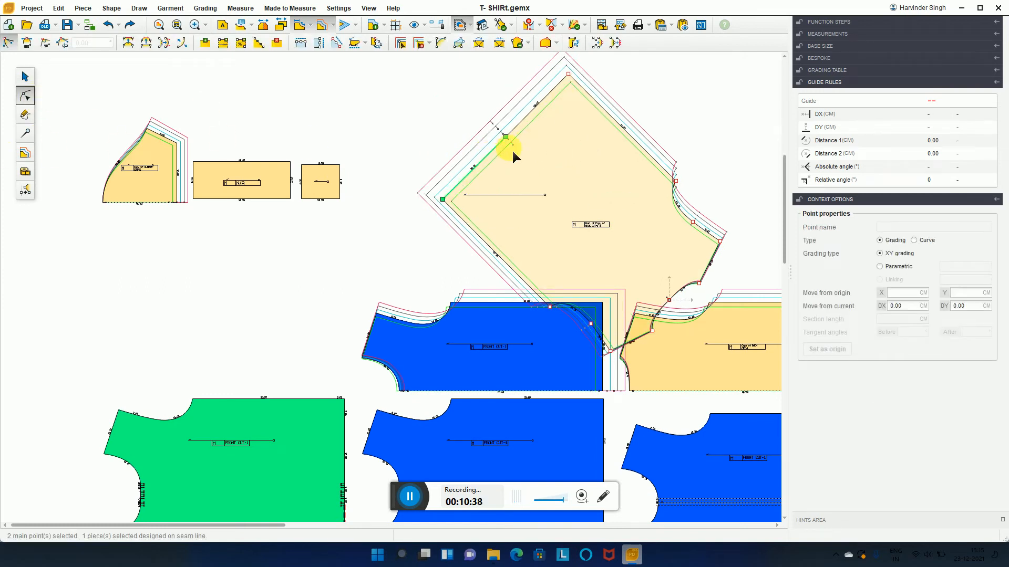
left_click(365, 46)
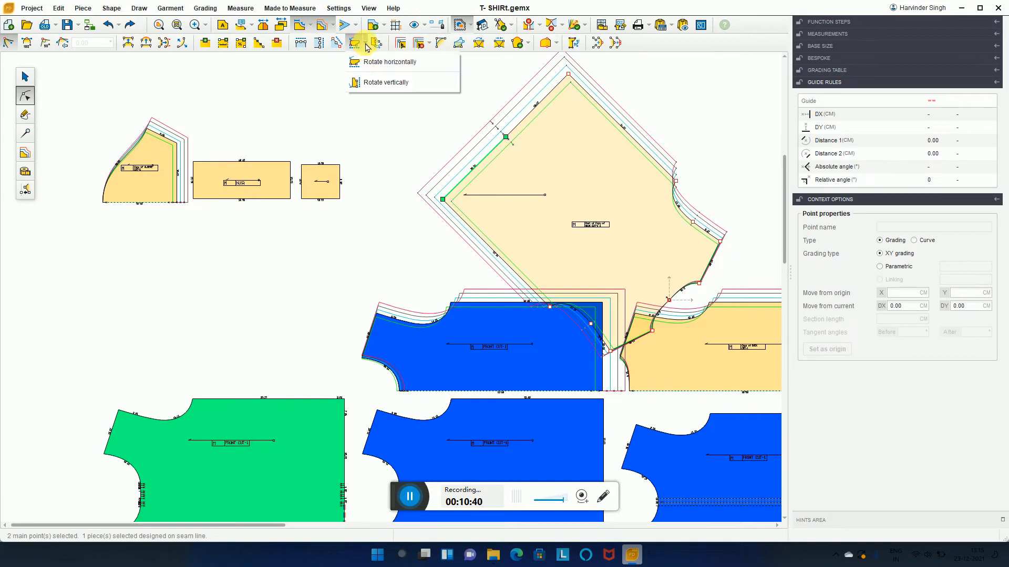
left_click(368, 82)
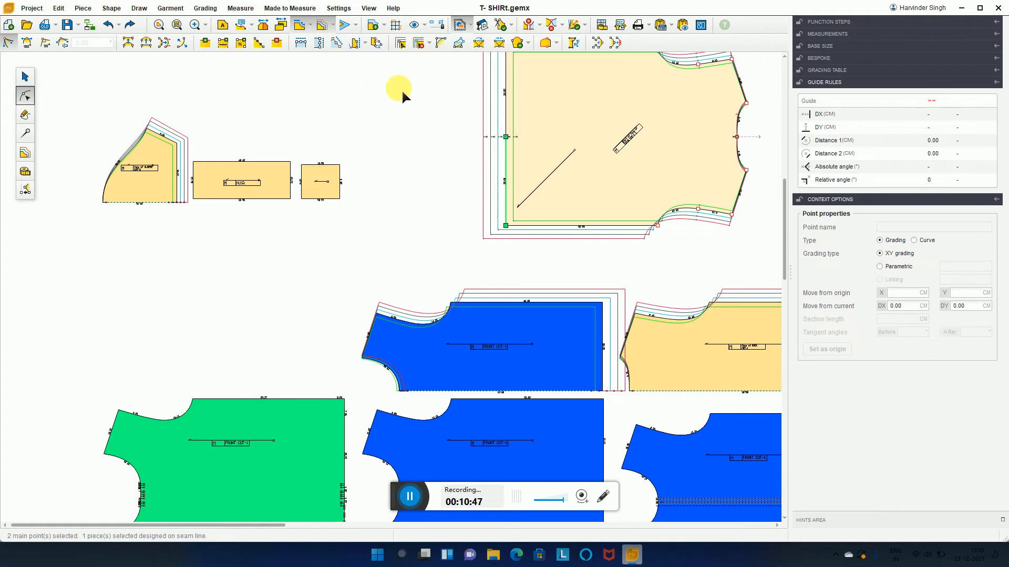
left_click(25, 77)
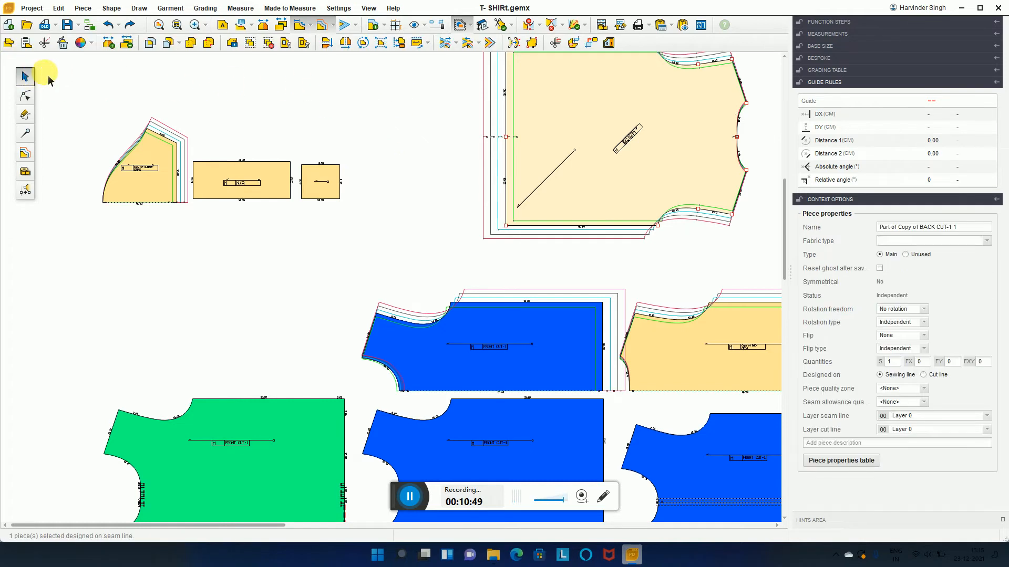
Align the back piece vertically by its grain axis and move it to the left of all other pieces.
left_click(423, 45)
left_click(562, 136)
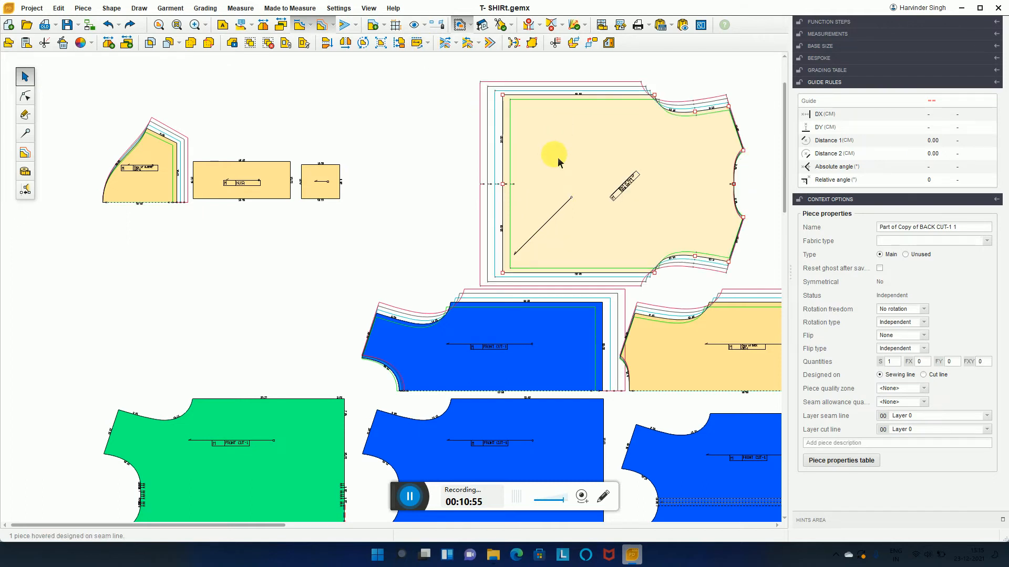
left_click_drag(558, 158, 562, 133)
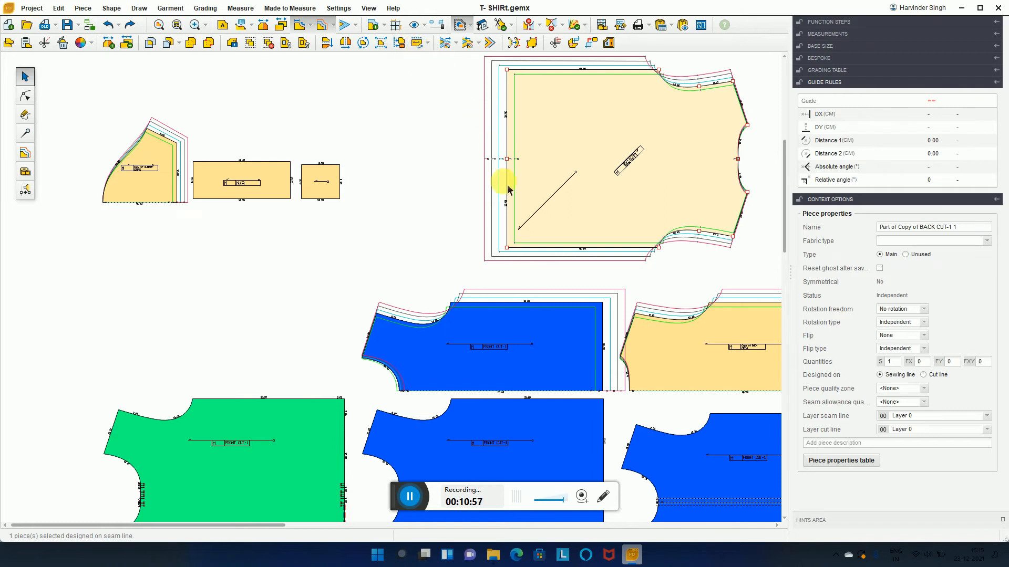
left_click(428, 44)
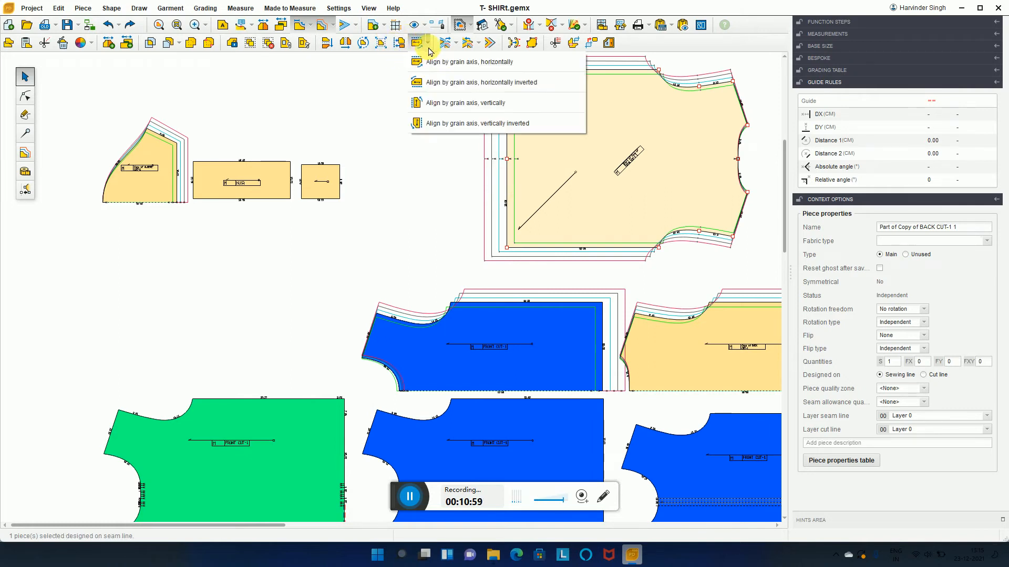
left_click(450, 102)
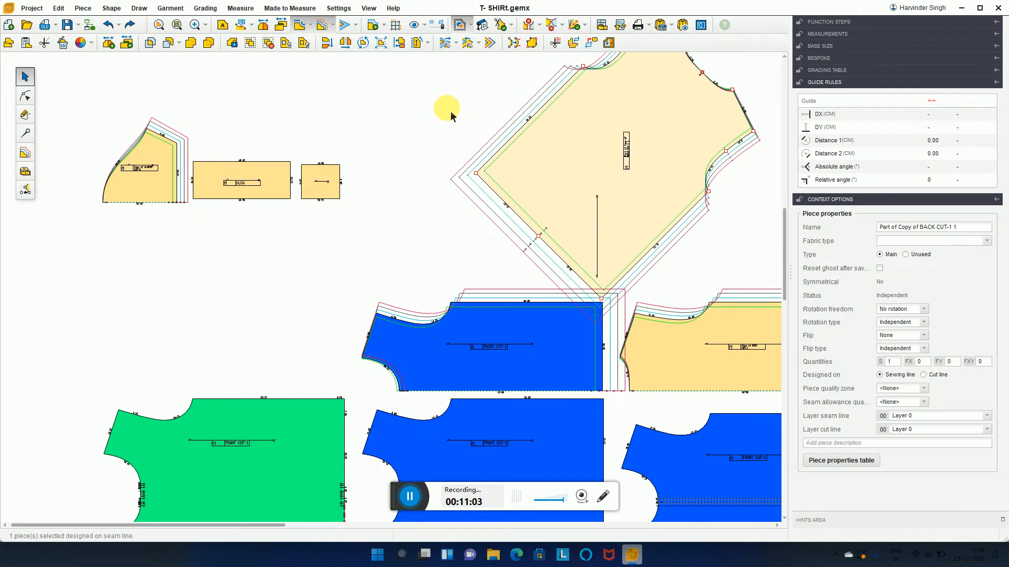
left_click_drag(597, 159, 78, 270)
scroll(487, 200, "down", 2)
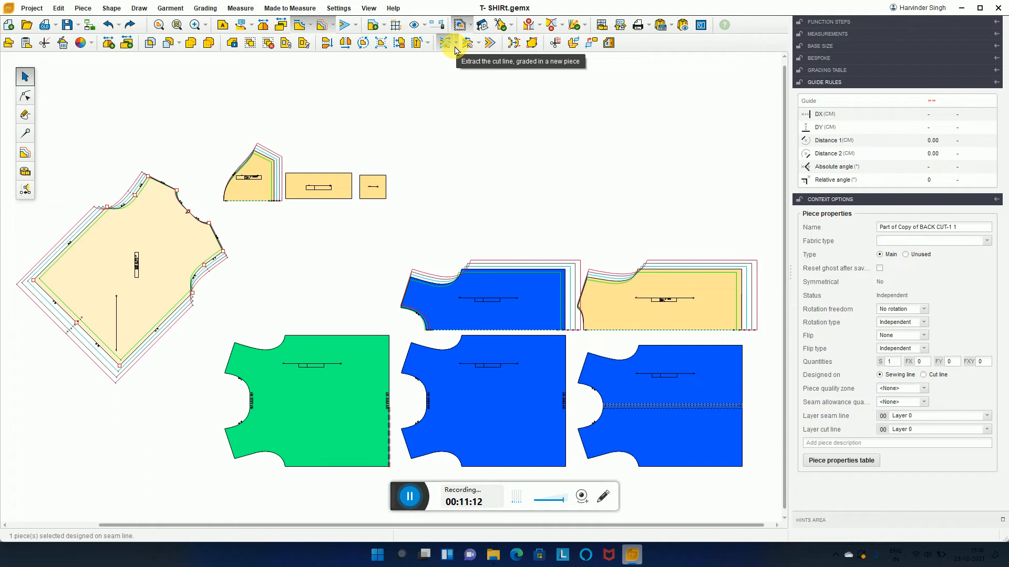
Move the rectangle piece beside the sleeve into the empty area above the graded blue front piece.
left_click(555, 199)
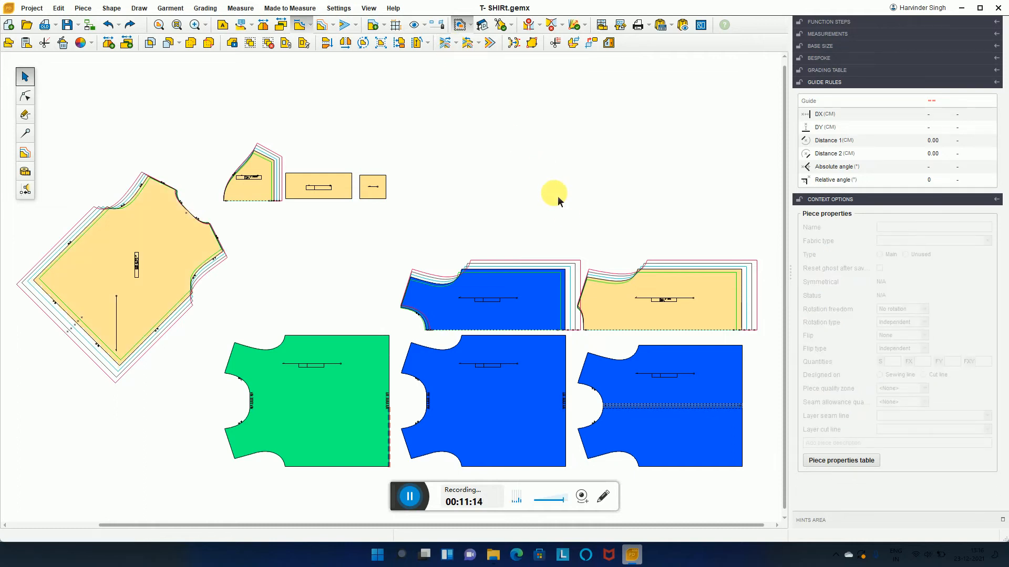
left_click_drag(322, 185, 511, 150)
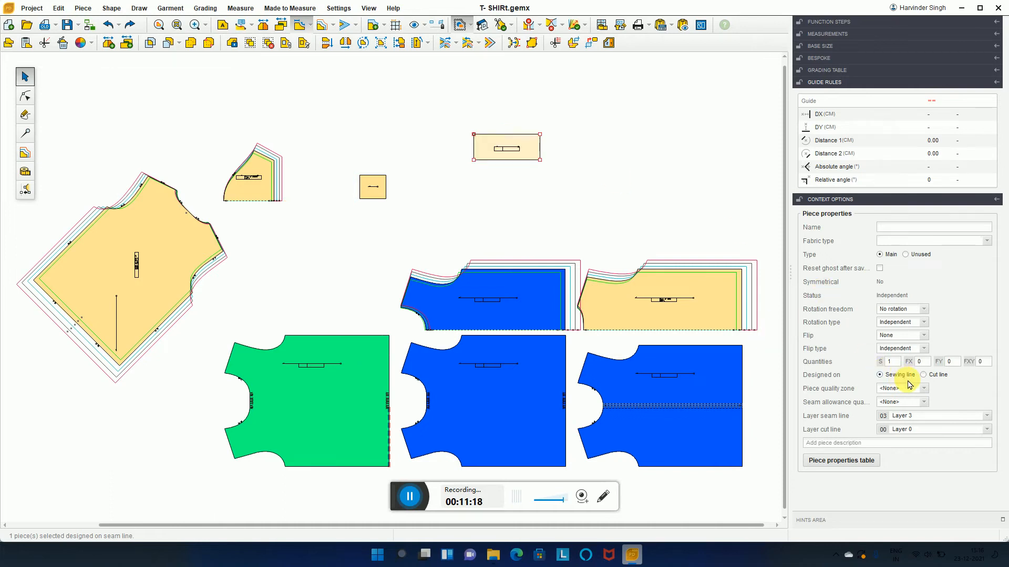
scroll(509, 136, "up", 2)
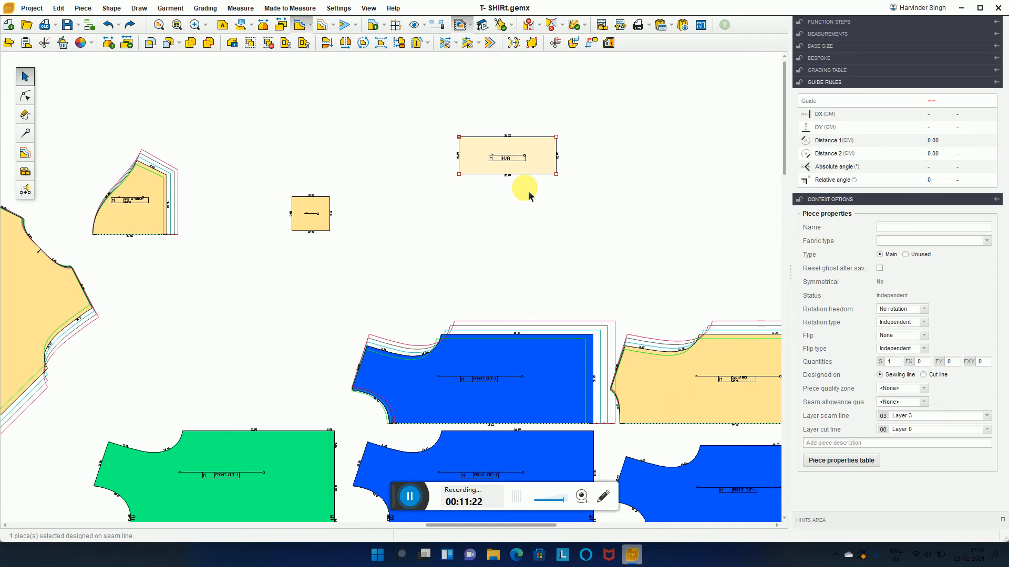
Extract the rectangle's graded cut line into a new piece with the Extract to cut line option, and move the two pieces apart.
left_click(445, 42)
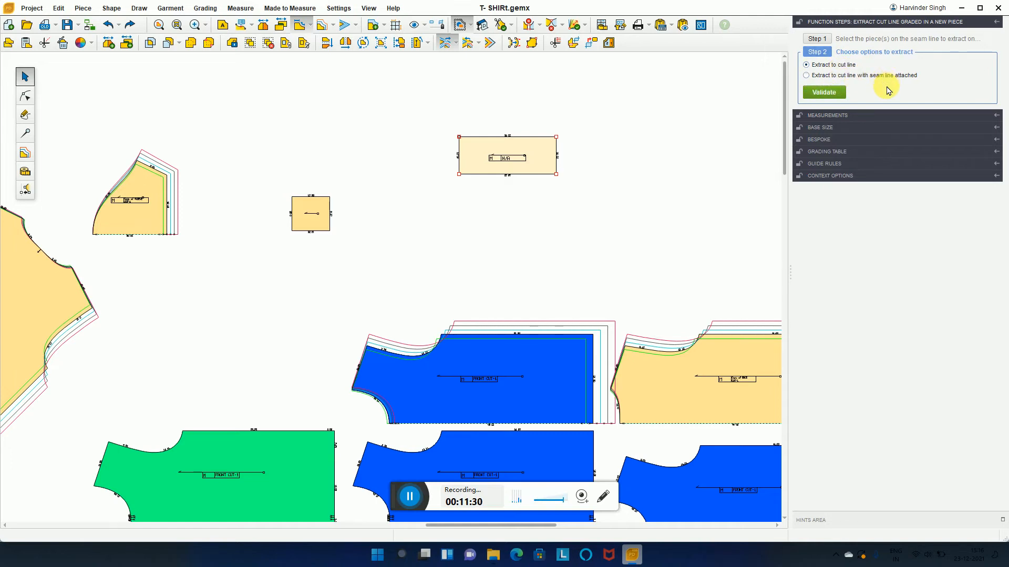
left_click(821, 92)
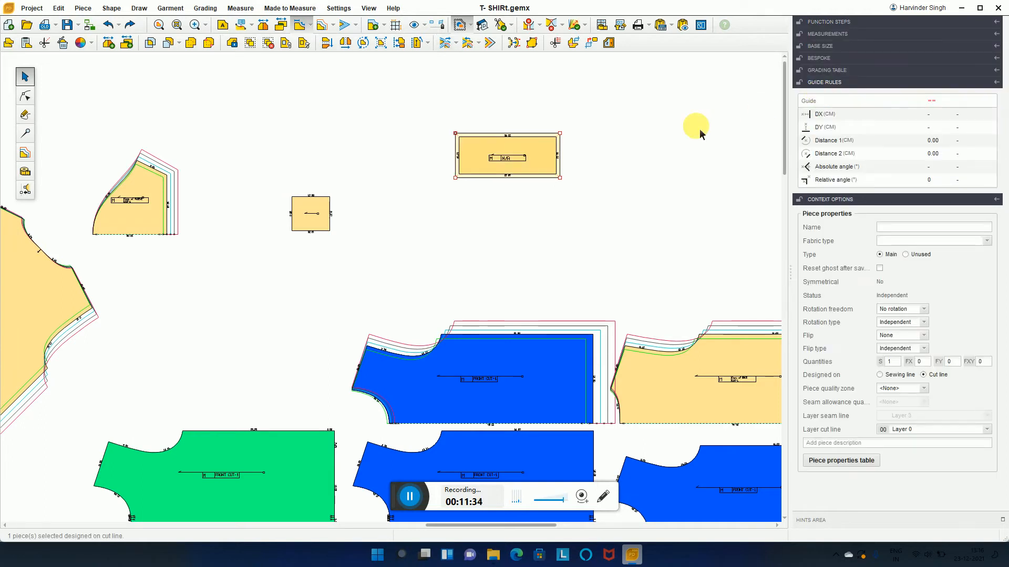
left_click_drag(534, 165, 492, 151)
left_click(697, 164)
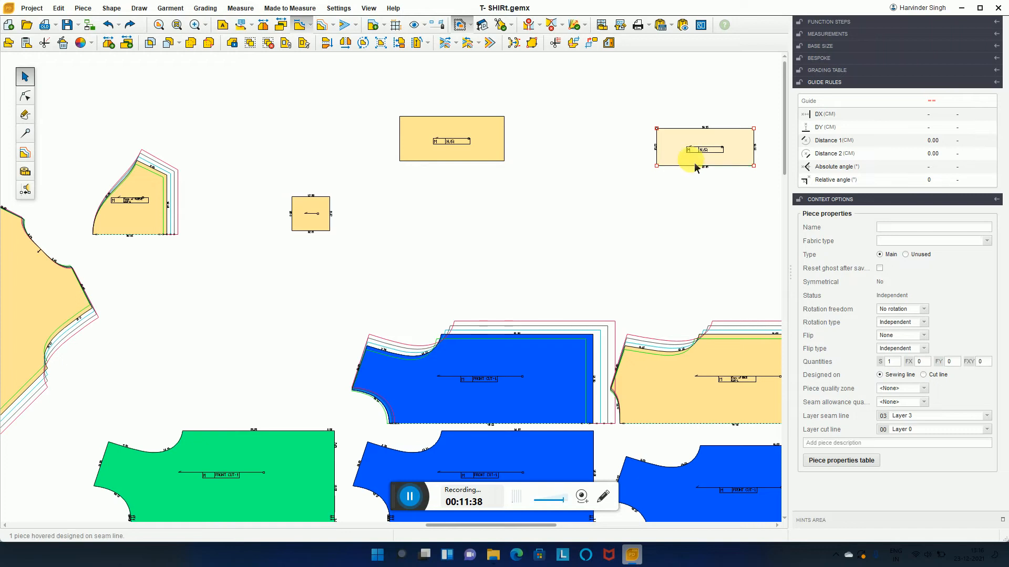
Extract the original rectangle's graded cut line into a new piece with the Extract to cut line with seam line attached option.
left_click_drag(480, 135, 477, 137)
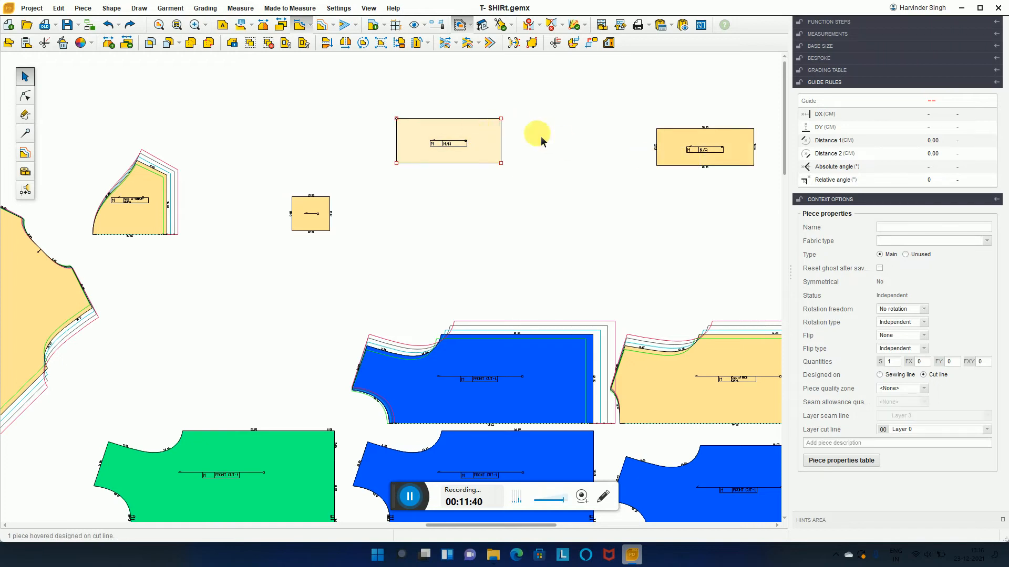
left_click(694, 152)
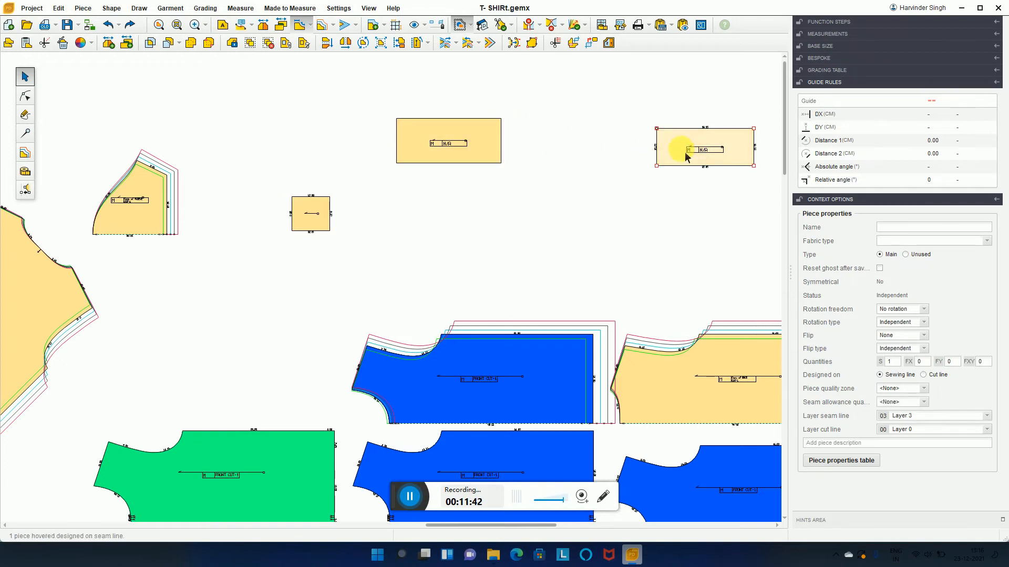
left_click_drag(686, 155, 640, 196)
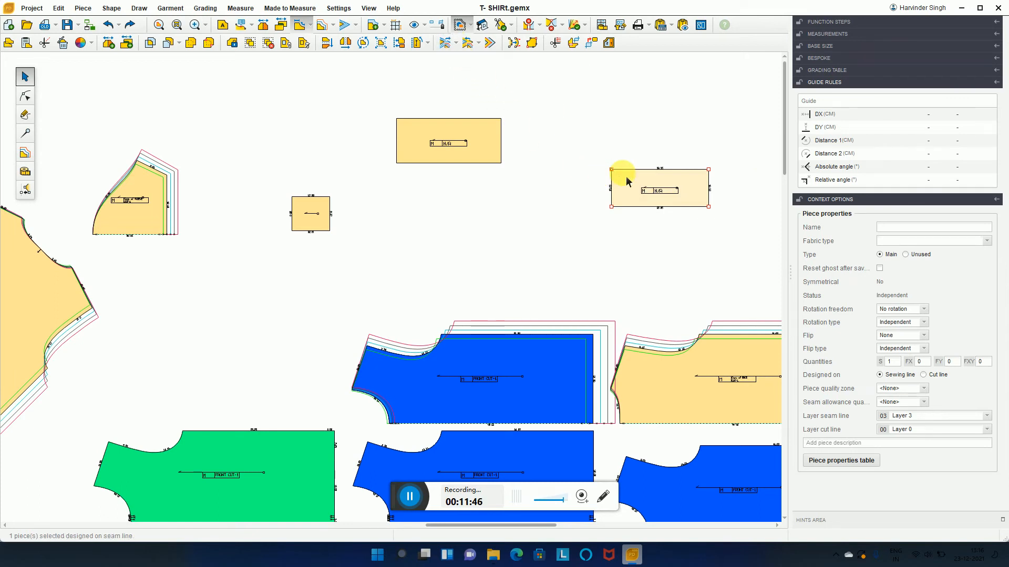
left_click(457, 44)
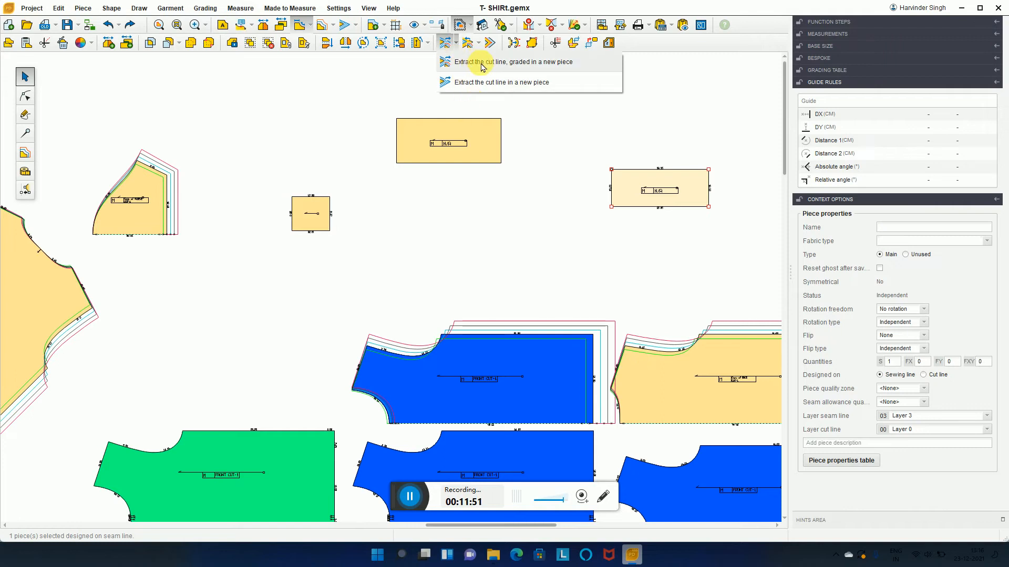
left_click(476, 64)
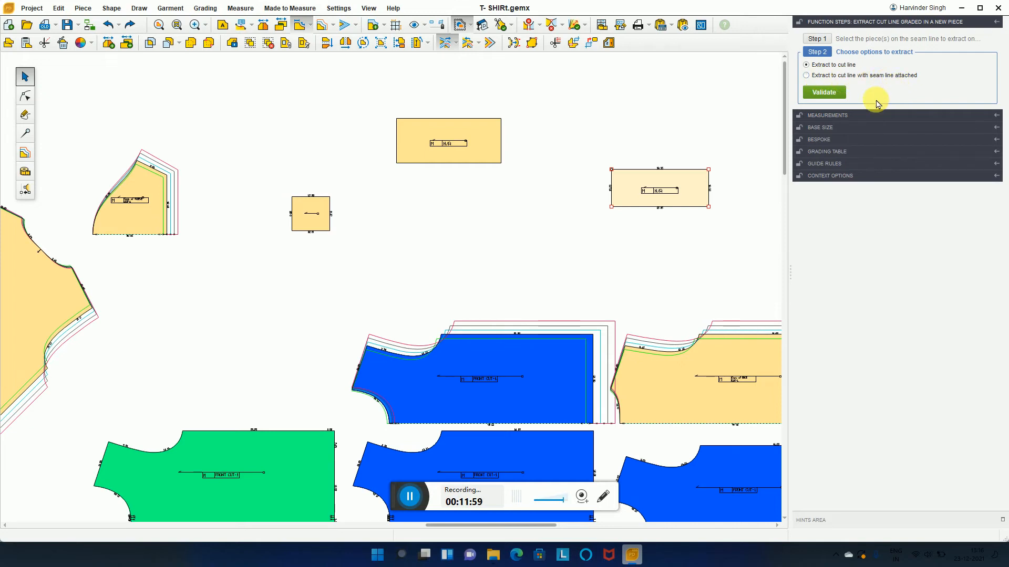
left_click(824, 92)
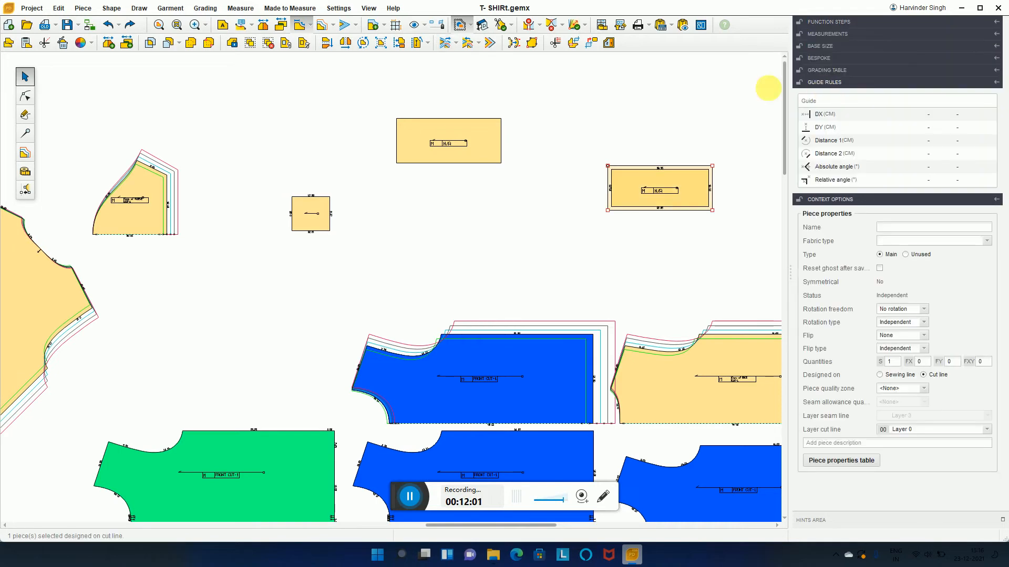
Move the original rectangle up and away, and place the new cut-line piece with attached seam line in the free area above the blue front piece.
left_click_drag(686, 192, 728, 114)
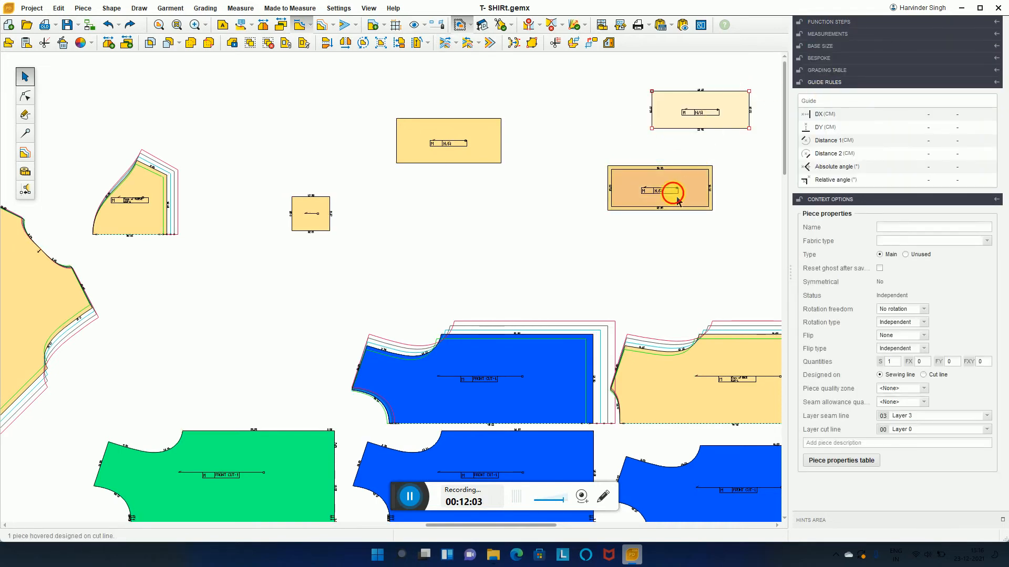
left_click_drag(674, 193, 532, 244)
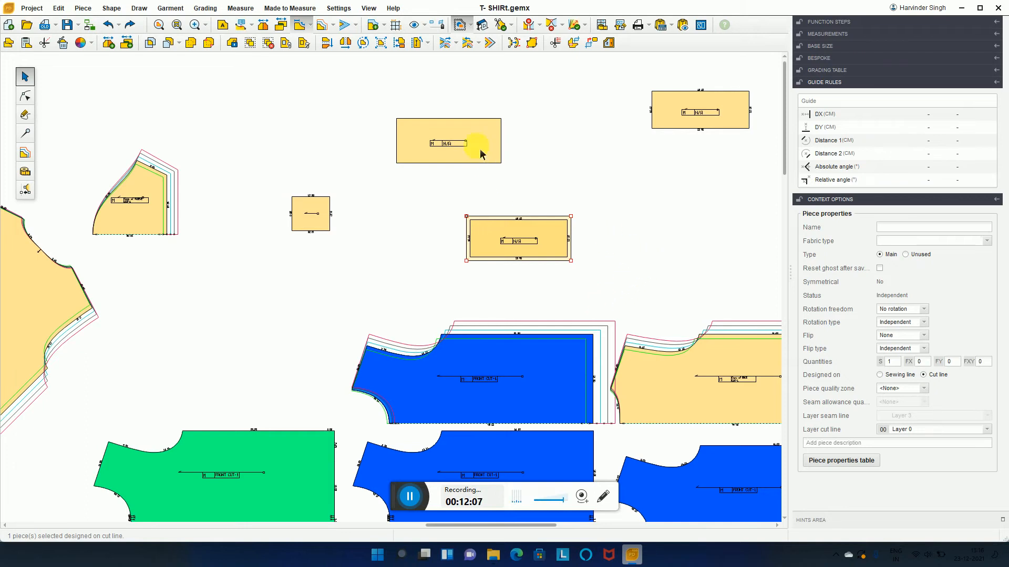
left_click_drag(548, 233, 528, 228)
scroll(528, 228, "up", 2)
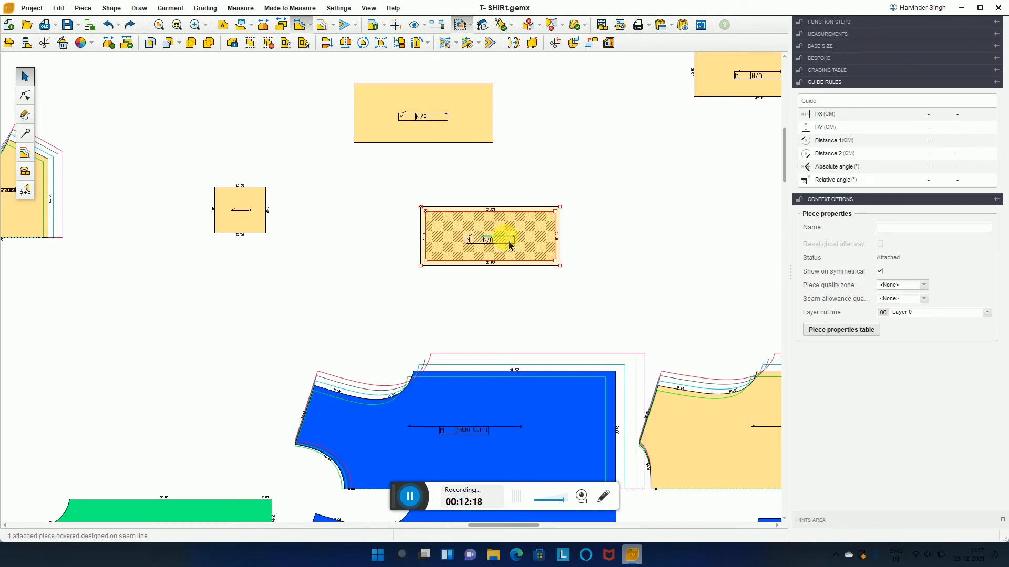
left_click_drag(509, 240, 559, 229)
scroll(563, 229, "down", 2)
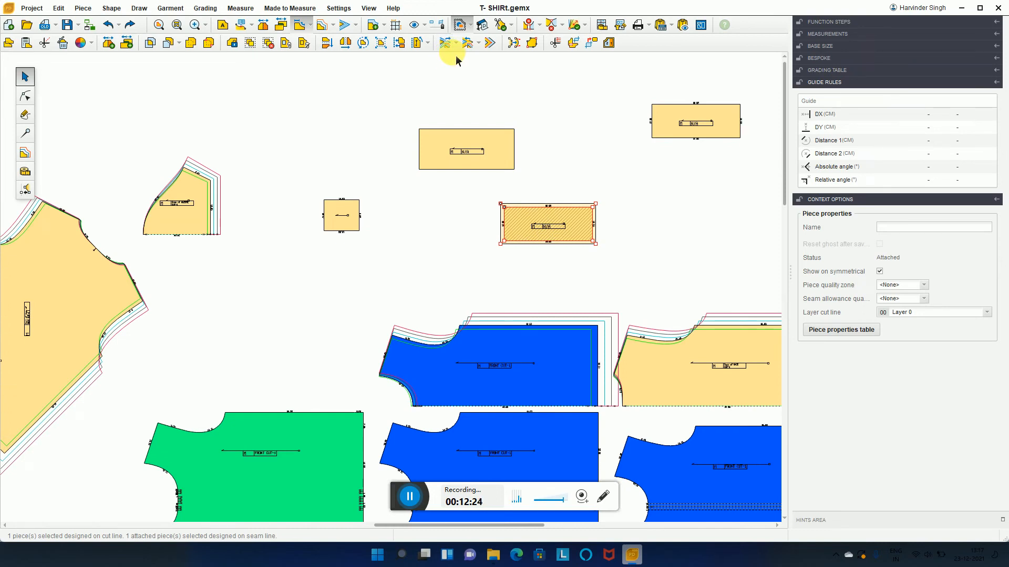
Extract the graded seam line of the plain cut-line rectangle as an attached piece, and move the source rectangle and the new piece apart.
left_click(508, 164)
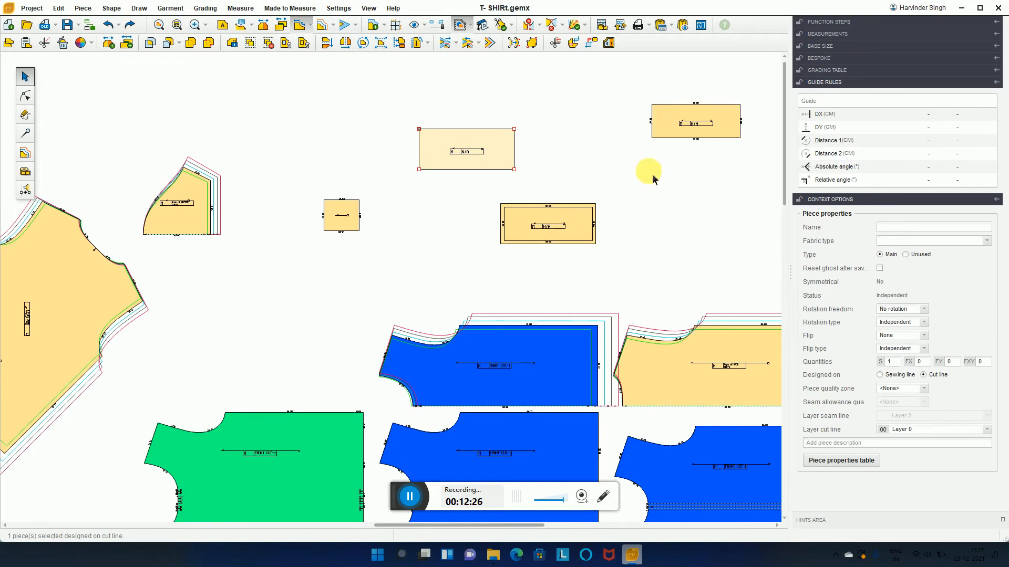
left_click(478, 45)
left_click(481, 62)
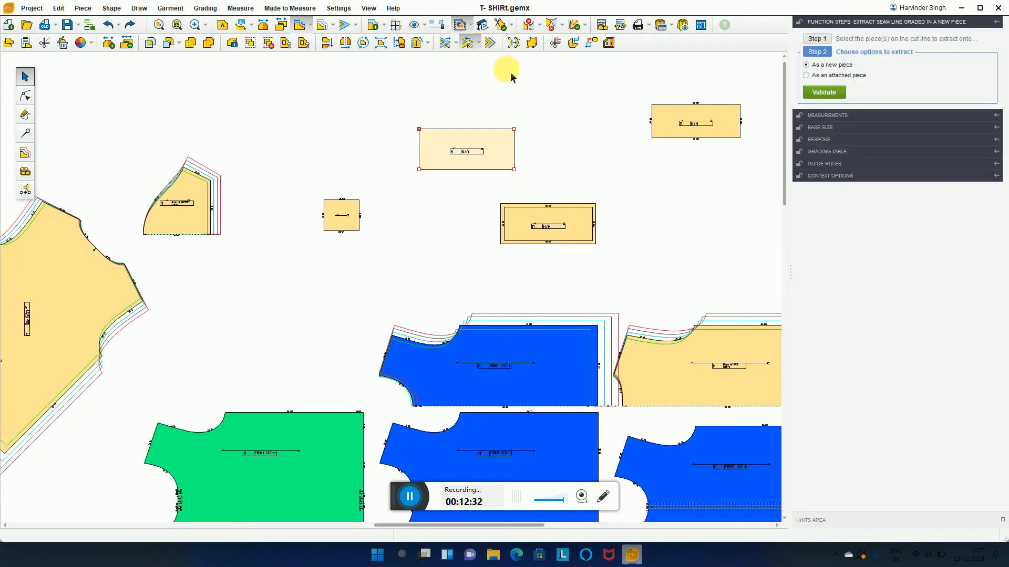
left_click(843, 76)
left_click(843, 91)
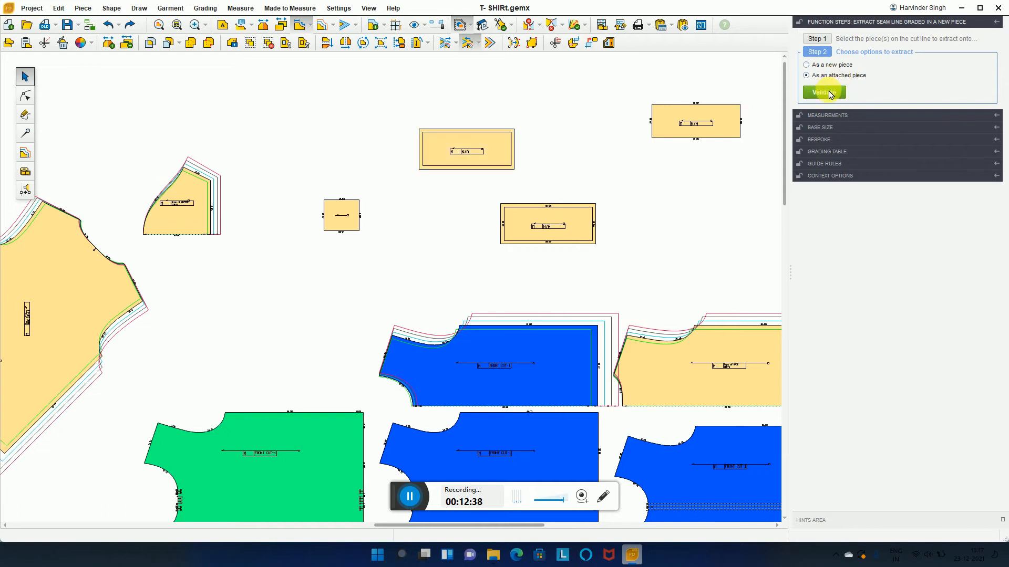
left_click_drag(479, 148, 294, 83)
left_click_drag(499, 152, 528, 120)
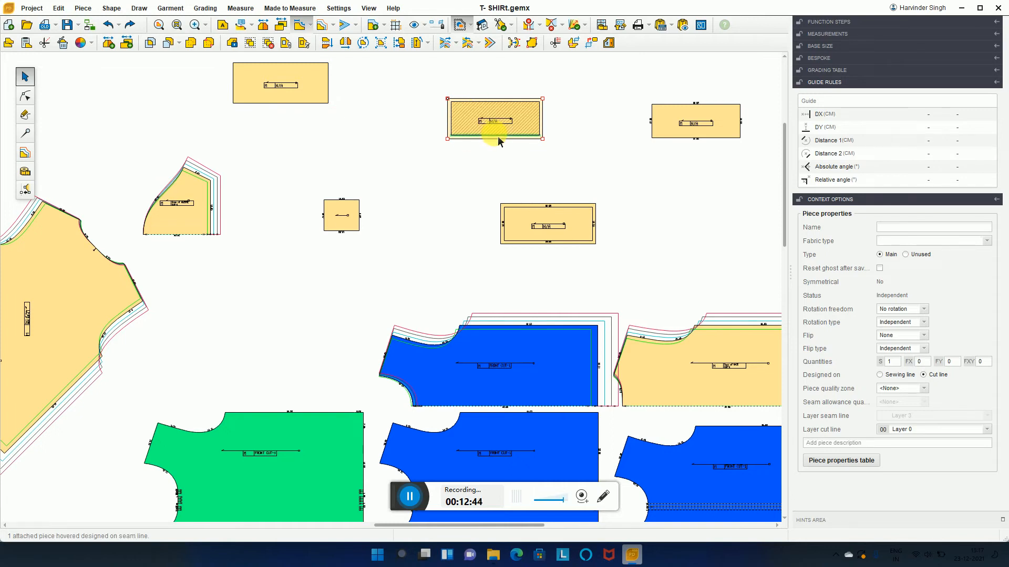
left_click(497, 136)
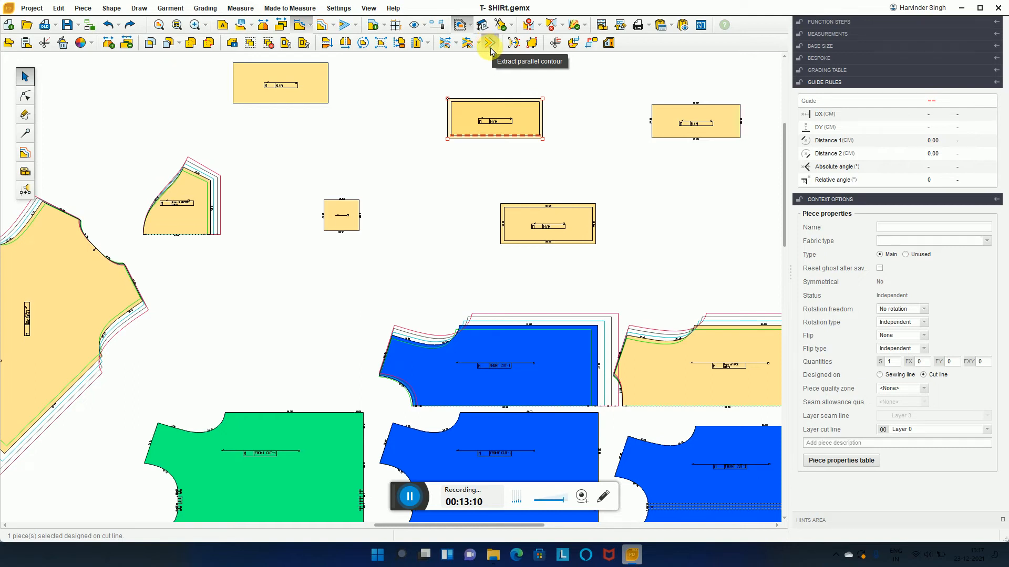
Extract a parallel contour at a distance of -1 cm from the plain cut-line rectangle, and separate the resulting piece from its source.
left_click(323, 84)
left_click(490, 43)
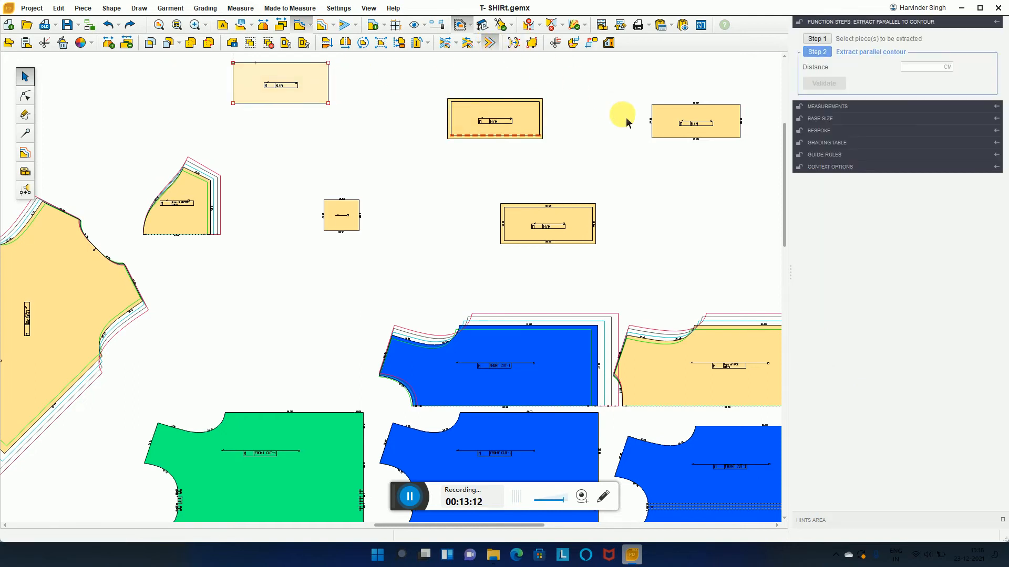
left_click(919, 69)
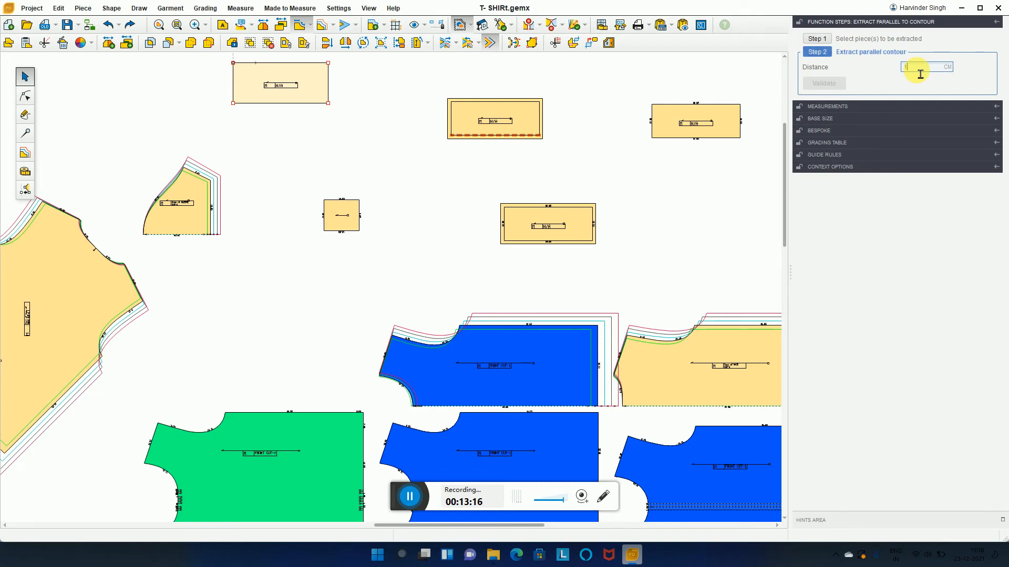
type("1")
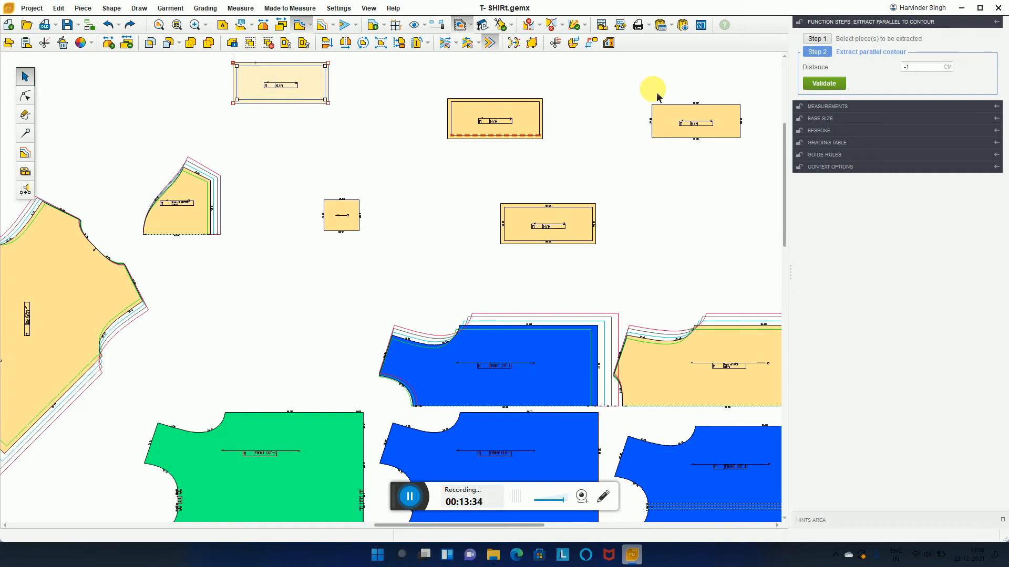
left_click(824, 83)
left_click_drag(289, 92, 327, 145)
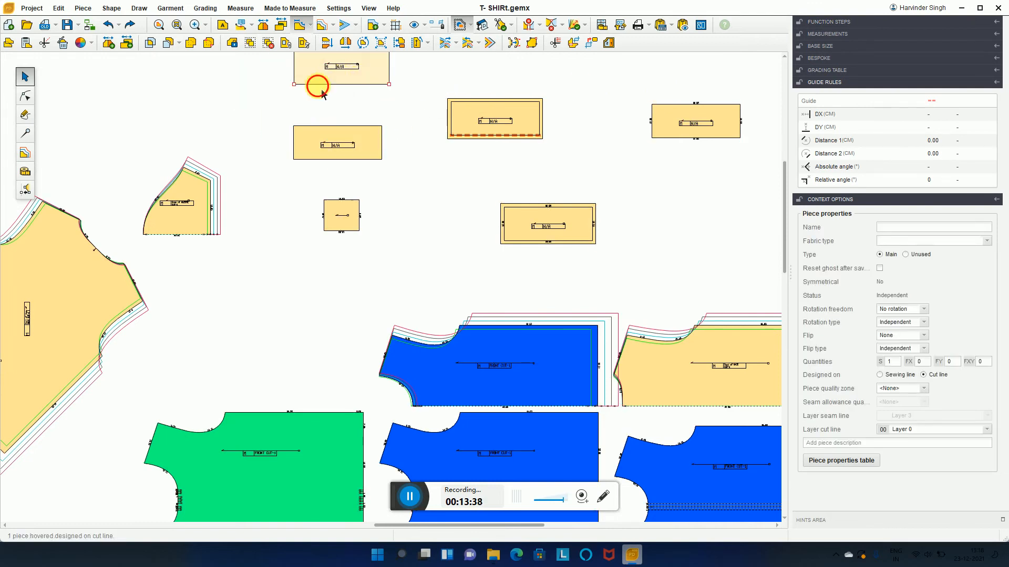
left_click_drag(315, 85, 292, 104)
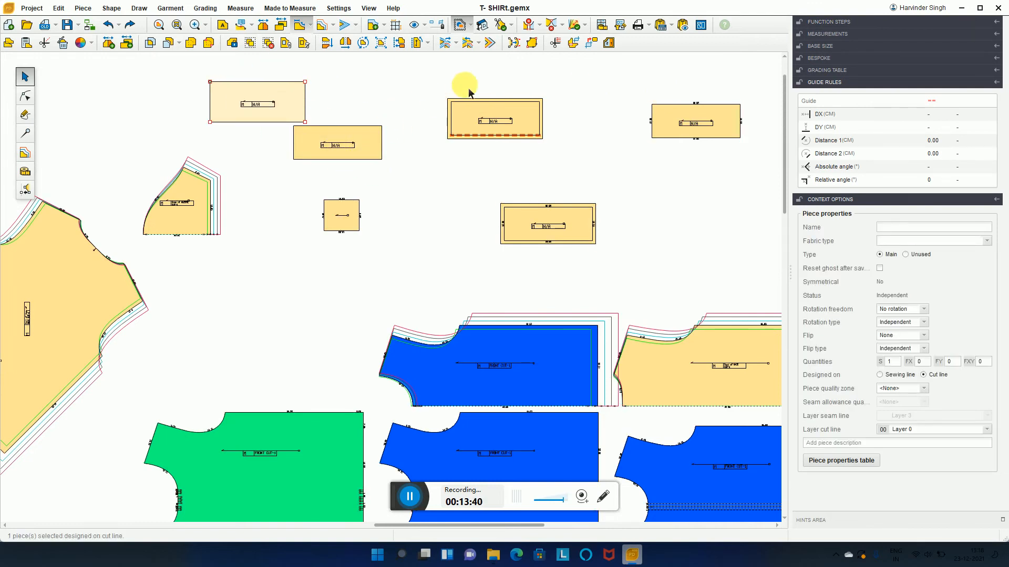
left_click(492, 46)
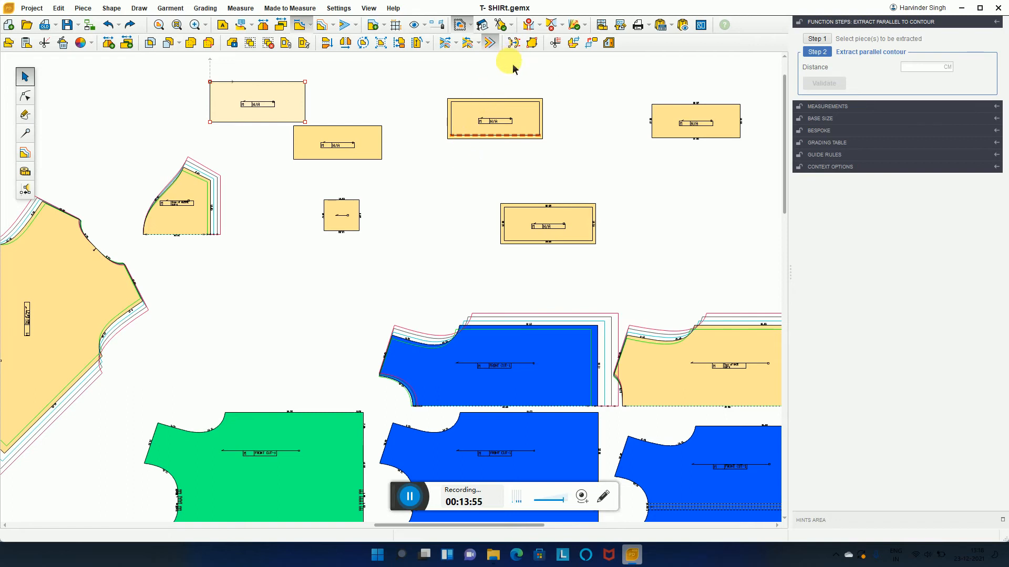
scroll(286, 412, "up", 2)
scroll(302, 268, "down", 5)
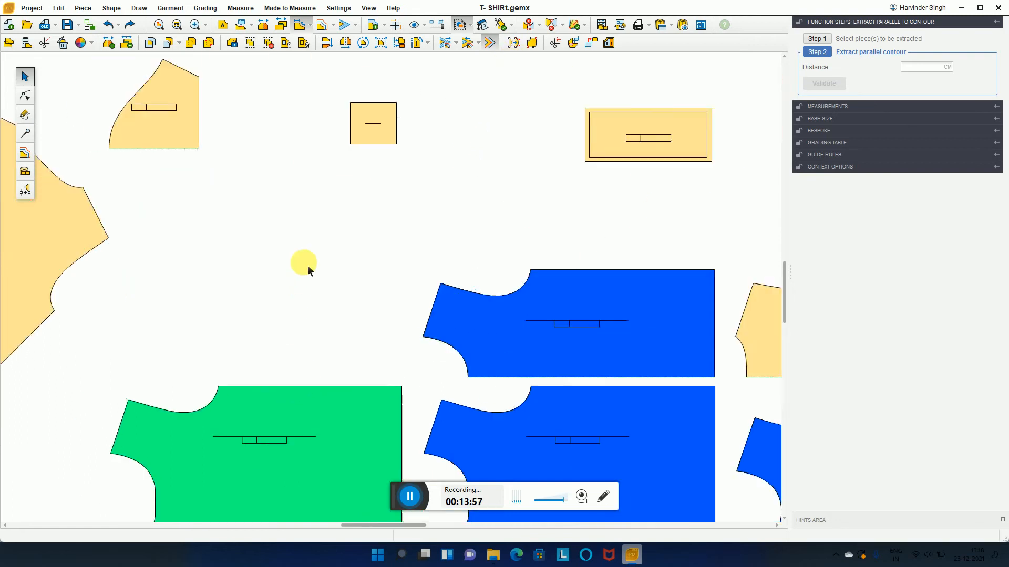
Import the DXF/AAMA file AOP-24NEW[SLEEPWER].dxf with the current import settings, without saving the changes to T- SHIRt.gemx.
left_click(121, 11)
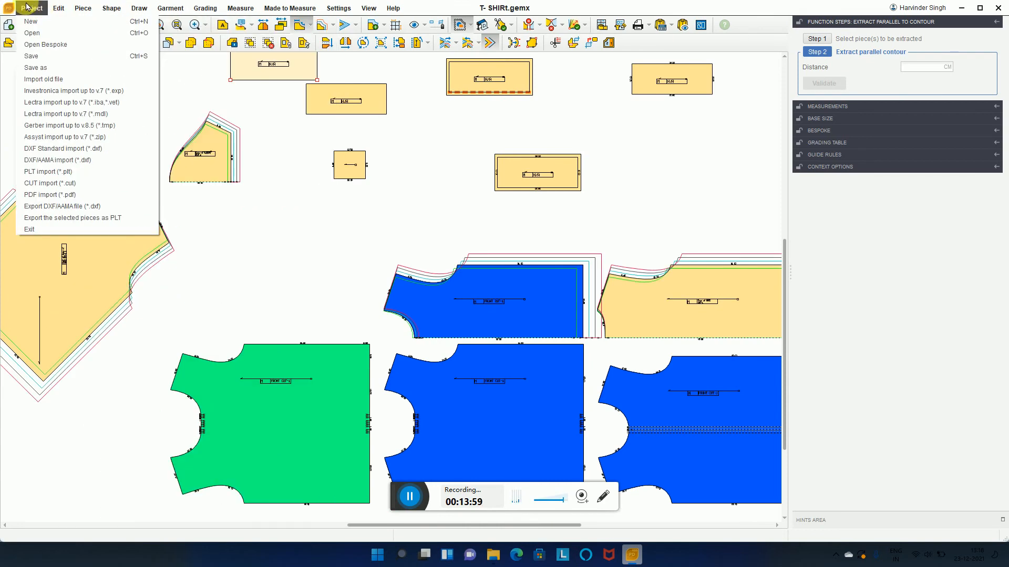
left_click(50, 160)
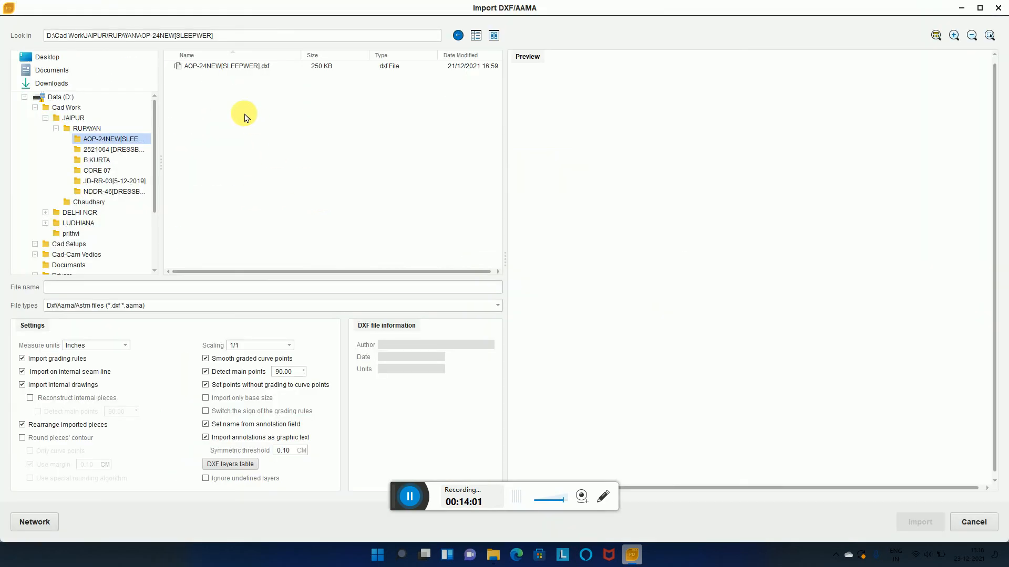
left_click(226, 66)
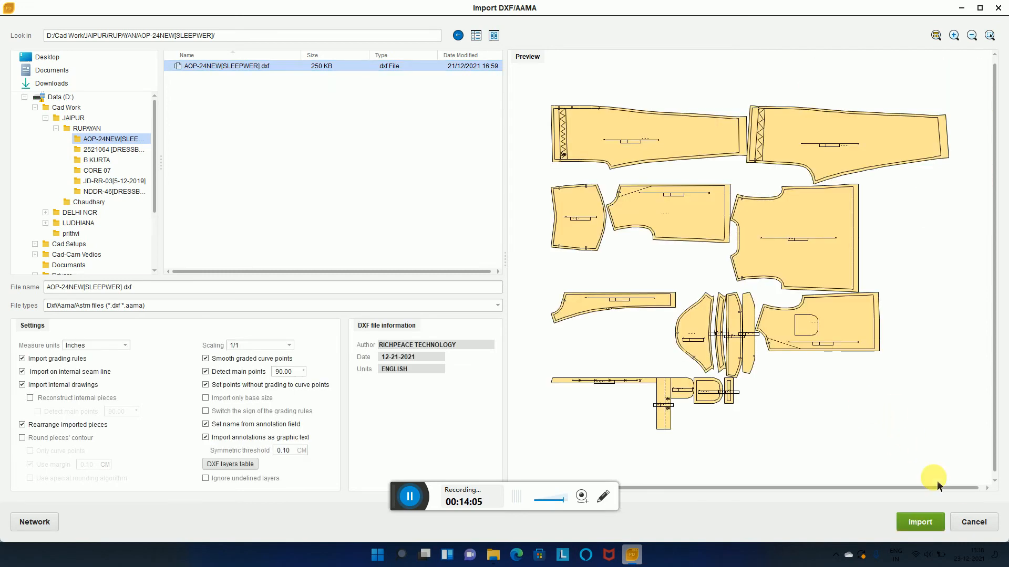
left_click(933, 524)
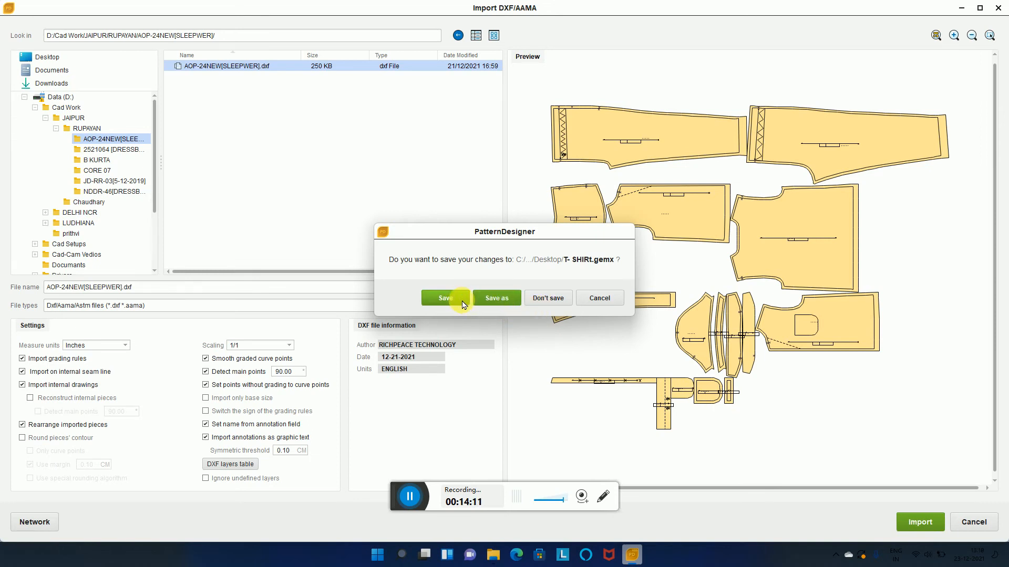
left_click(547, 298)
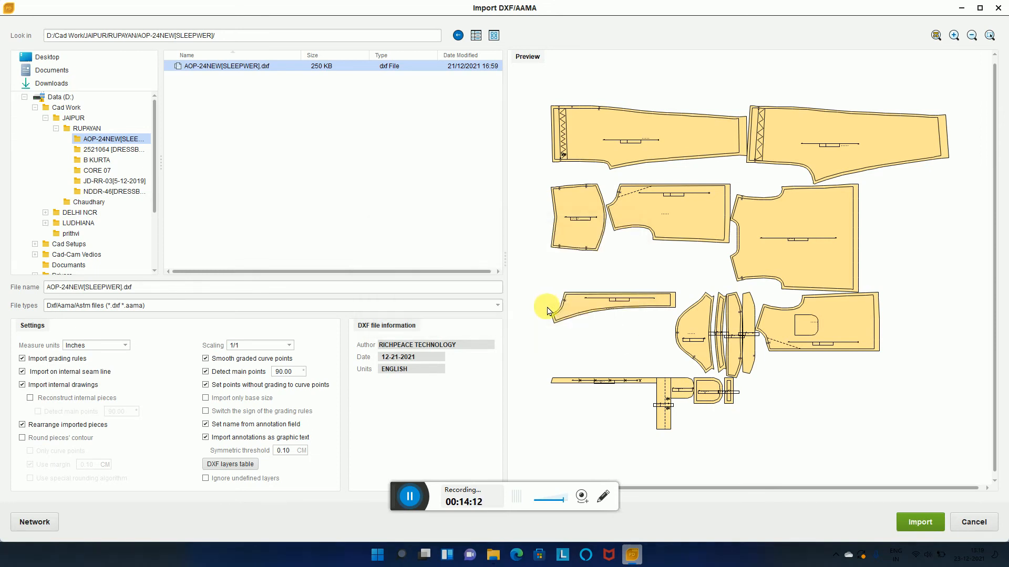
Move the trouser back, shirt back and LFT FRONT pieces away from the other pieces, placing LFT FRONT beside the shirt back.
left_click_drag(483, 169, 610, 170)
left_click_drag(510, 221, 631, 288)
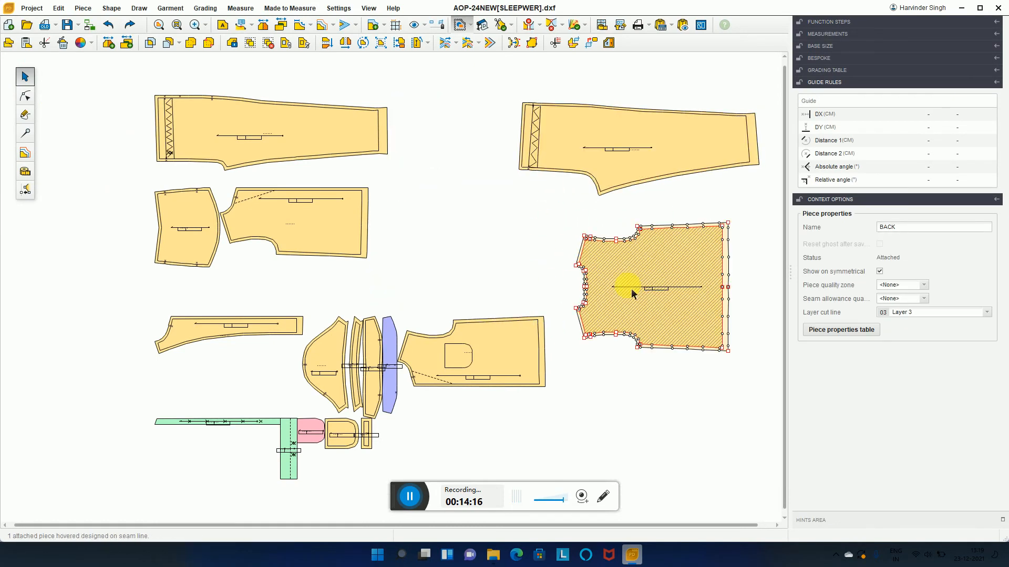
scroll(634, 304, "up", 2)
left_click_drag(469, 392, 500, 274)
Examine the shirt BACK piece with its attached inner piece, and the LFT FRONT and RHT FRONT pieces, by selecting each one.
left_click(691, 263)
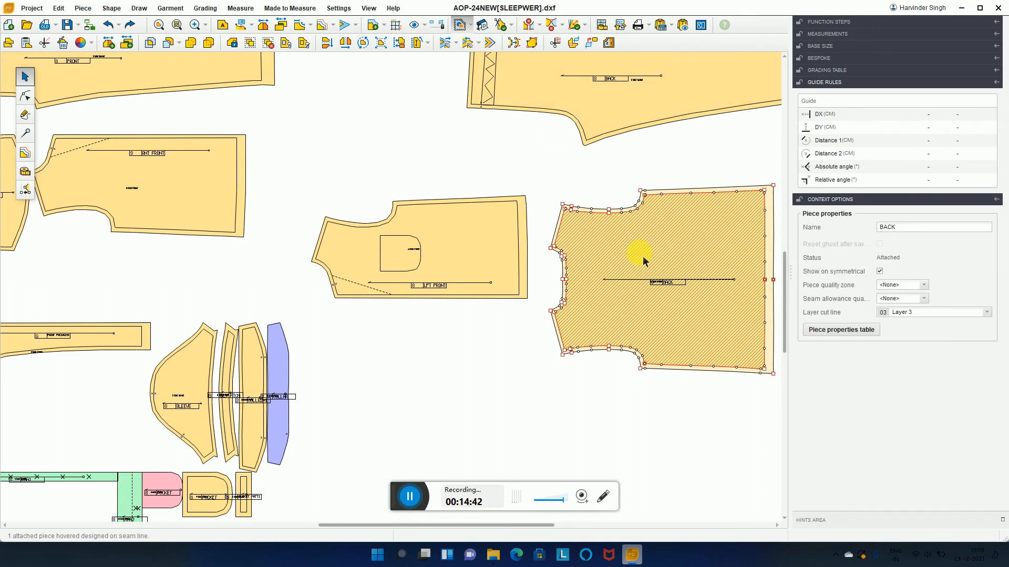
scroll(624, 242, "up", 3)
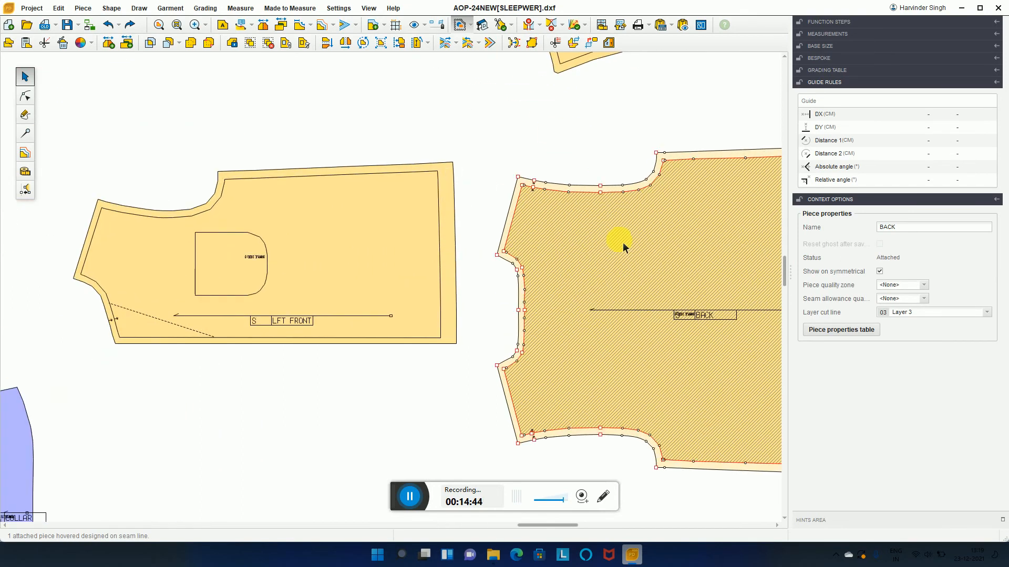
scroll(623, 241, "down", 2)
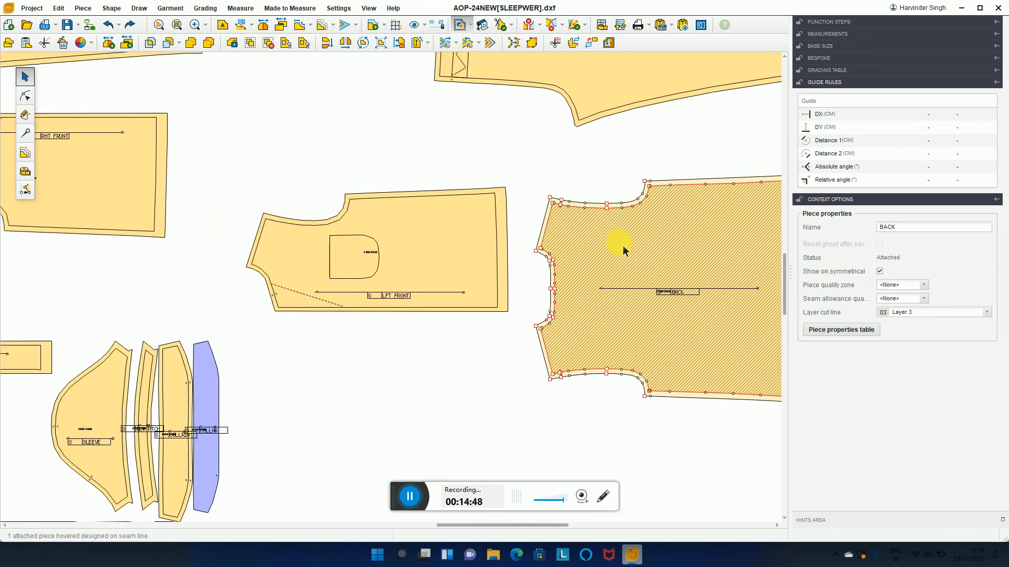
left_click(623, 245)
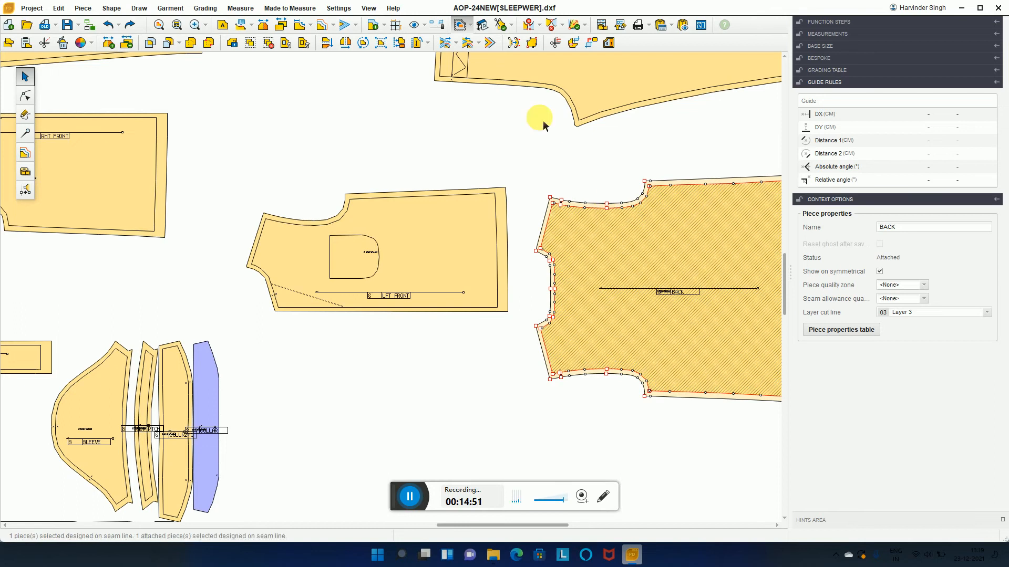
left_click(598, 207)
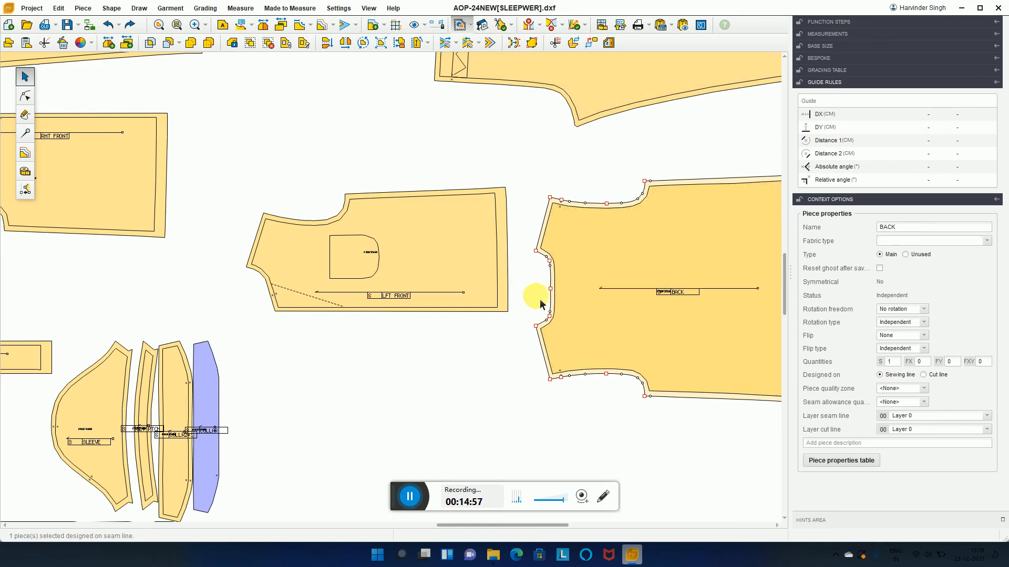
scroll(541, 298, "down", 2)
left_click(496, 279)
left_click_drag(496, 279, 500, 281)
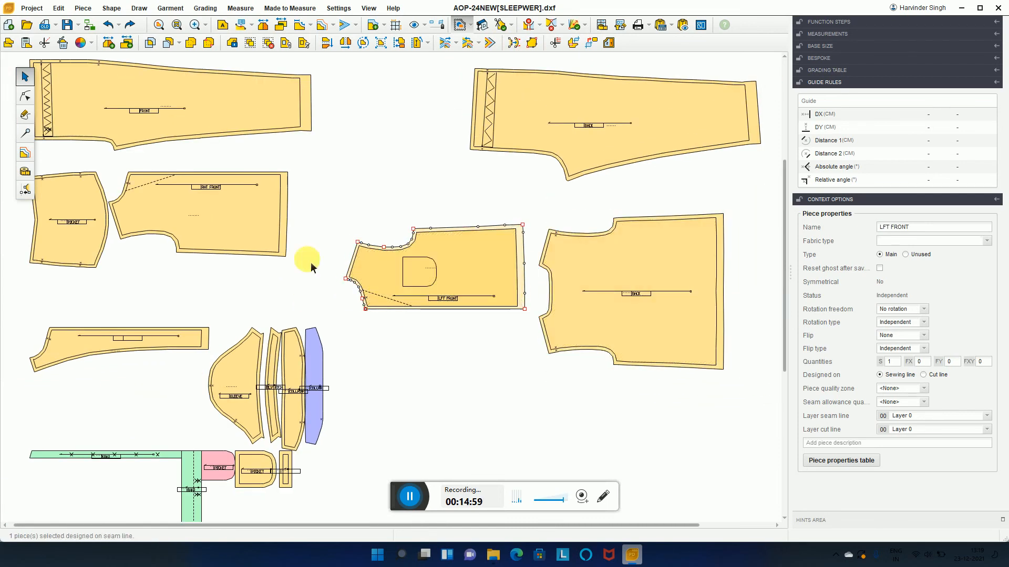
left_click(259, 228)
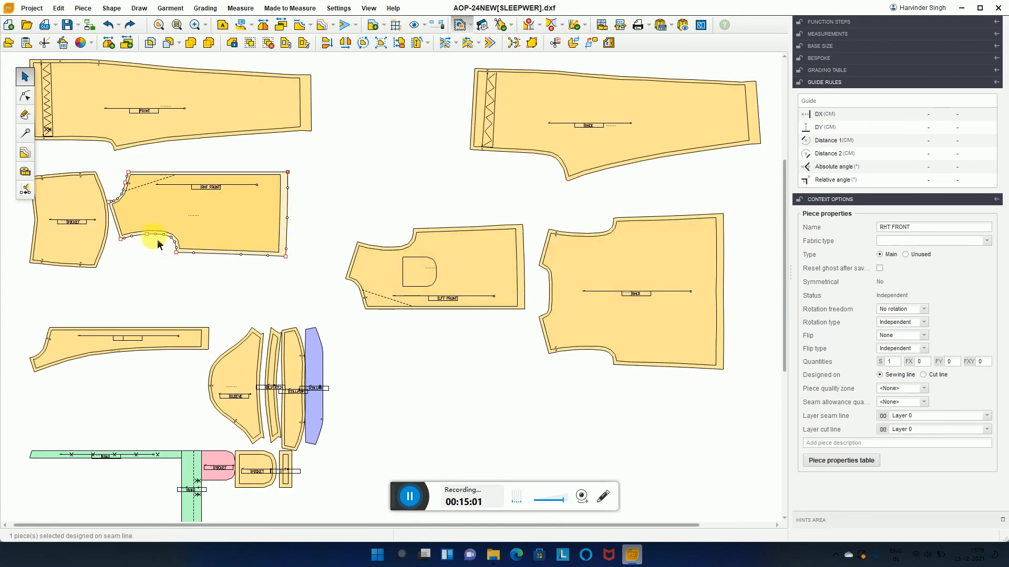
Examine the SLEEVE, COLLR2+1 and FRONT FACING2+2 pieces by selecting each one.
left_click(250, 370)
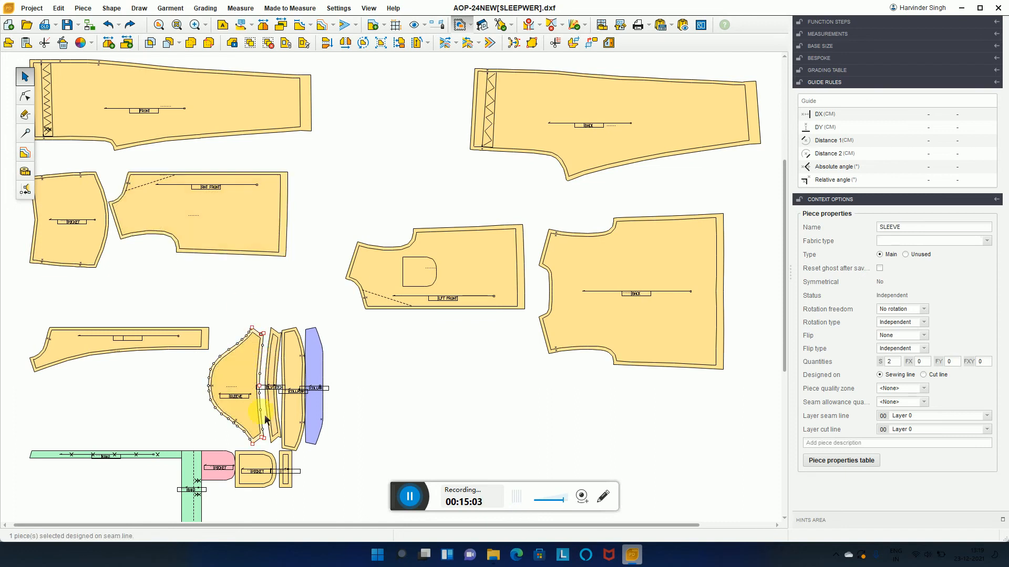
scroll(244, 394, "up", 1)
scroll(262, 362, "up", 1)
scroll(261, 348, "up", 1)
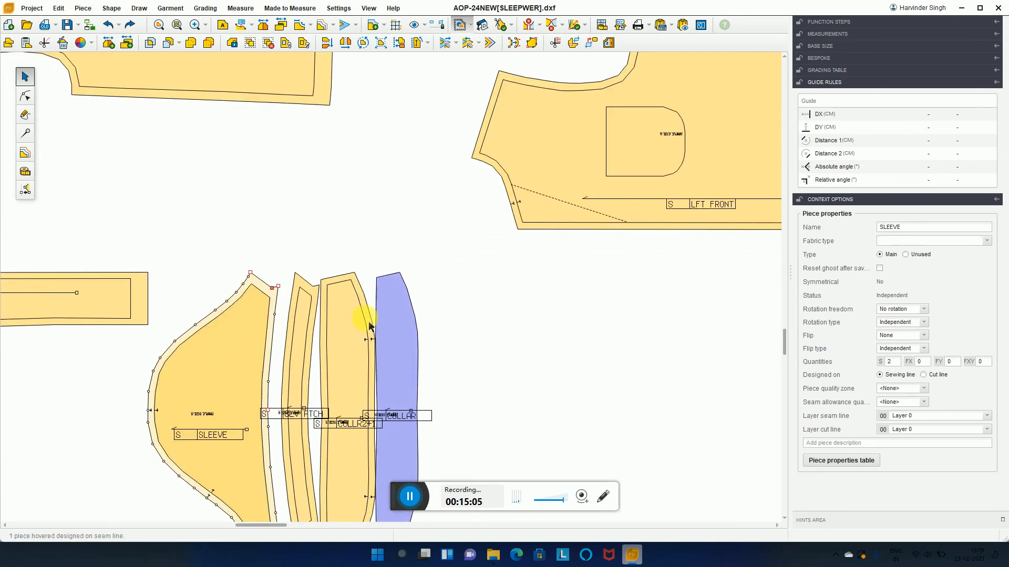
left_click(361, 327)
scroll(359, 326, "down", 1)
scroll(378, 234, "down", 2)
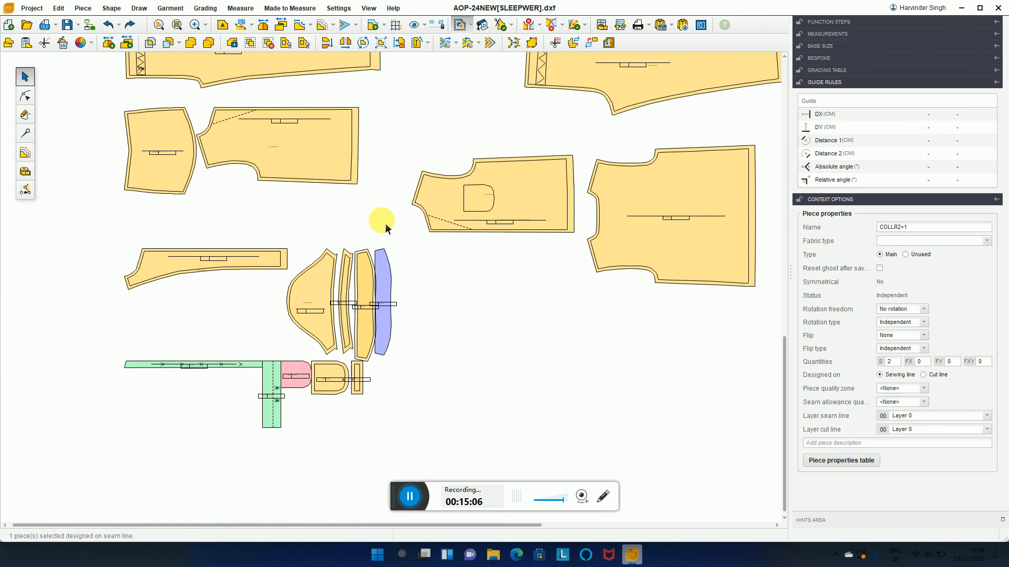
left_click(239, 265)
scroll(256, 261, "up", 1)
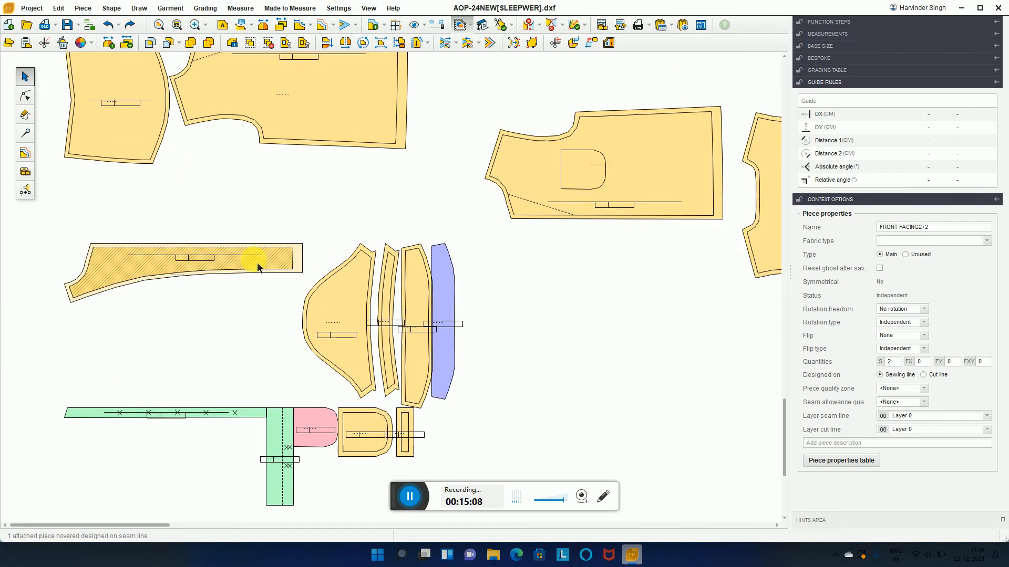
Change the lower corner point at the straight short end of FRONT FACING2+2 to the Curve type.
left_click(25, 97)
left_click(303, 273)
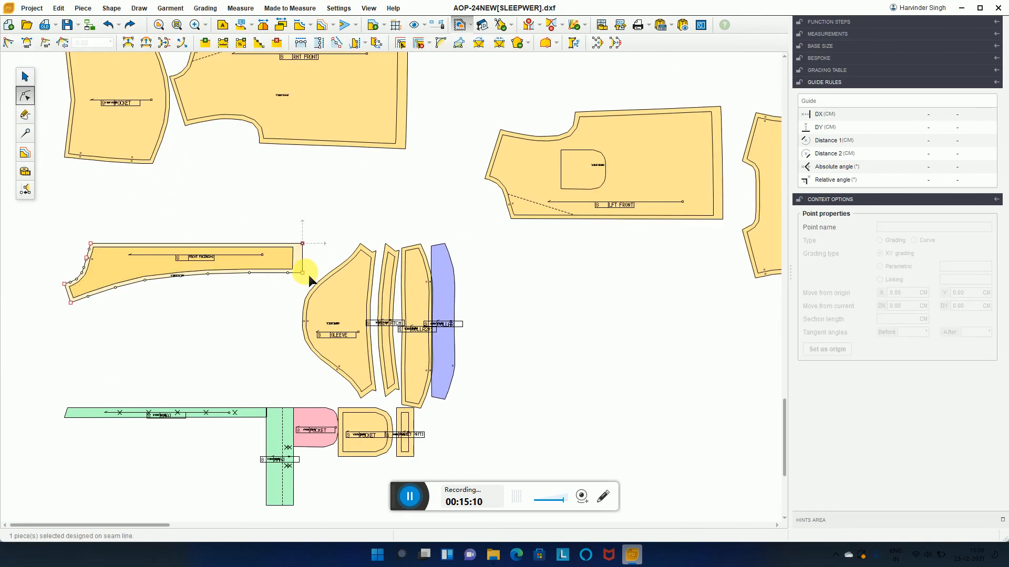
left_click(305, 275)
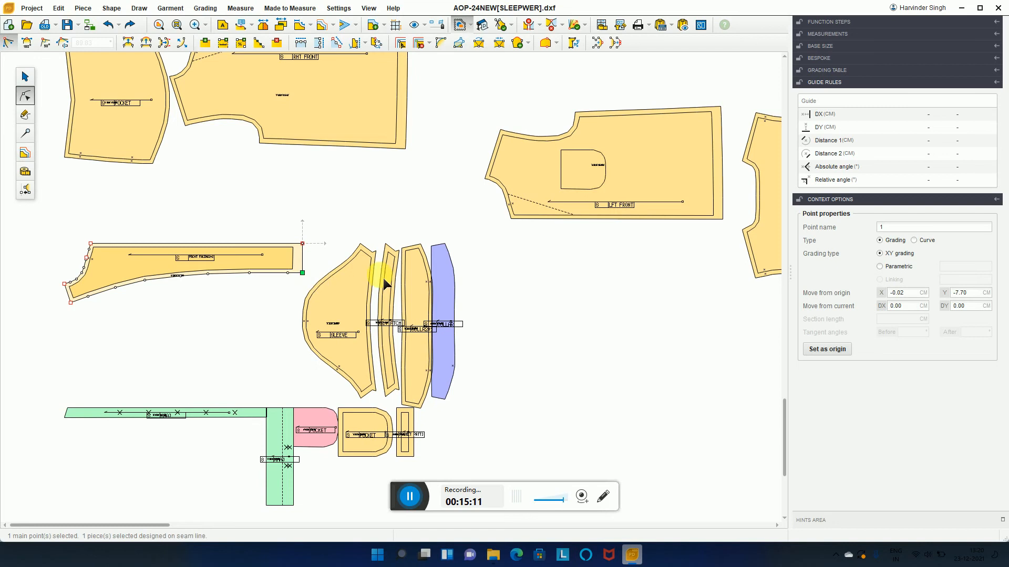
left_click(916, 241)
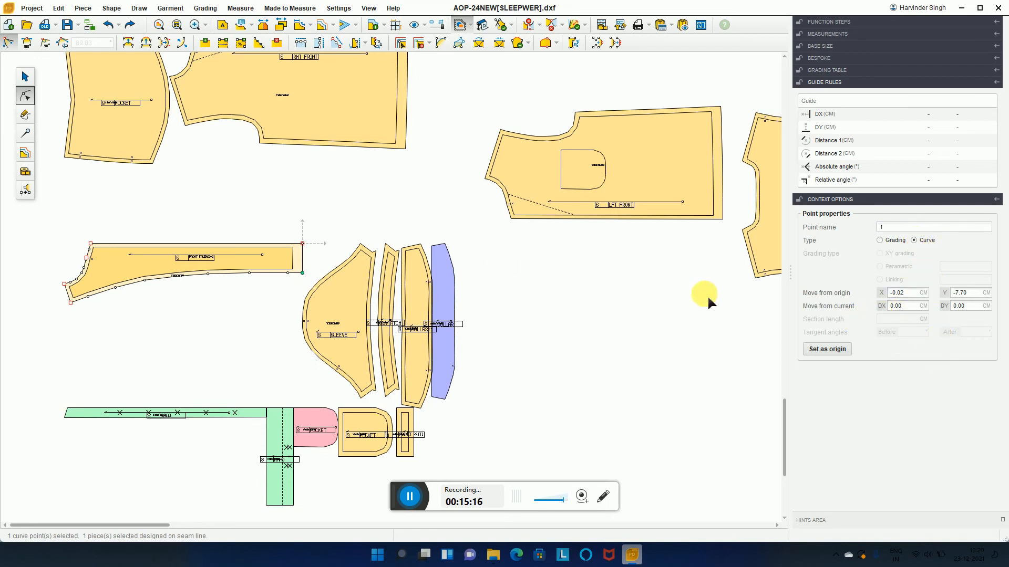
left_click(299, 262)
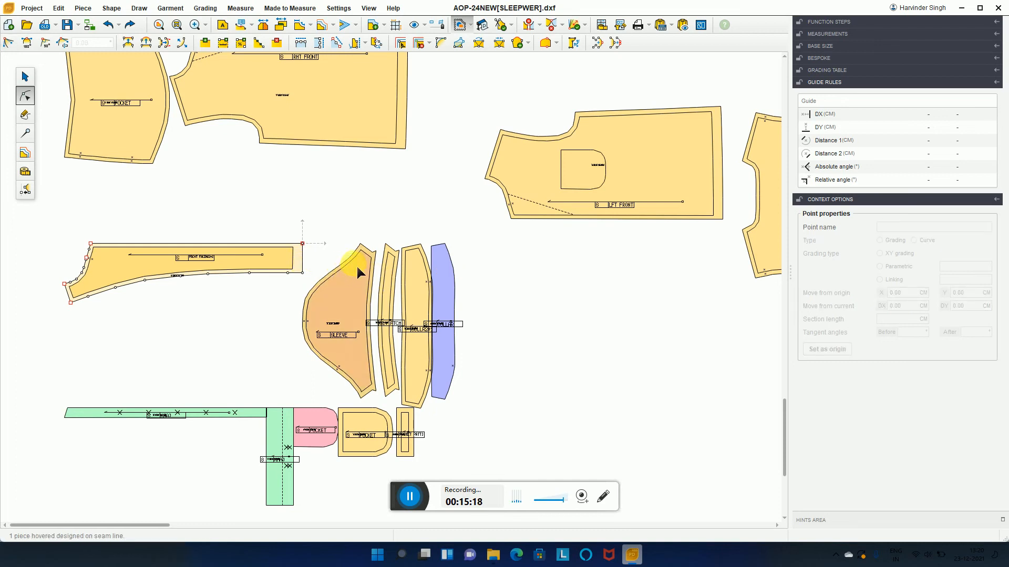
Turn the curve point at the lower corner of FRONT FACING2+2 back into a main point by processing the whole piece.
left_click(26, 77)
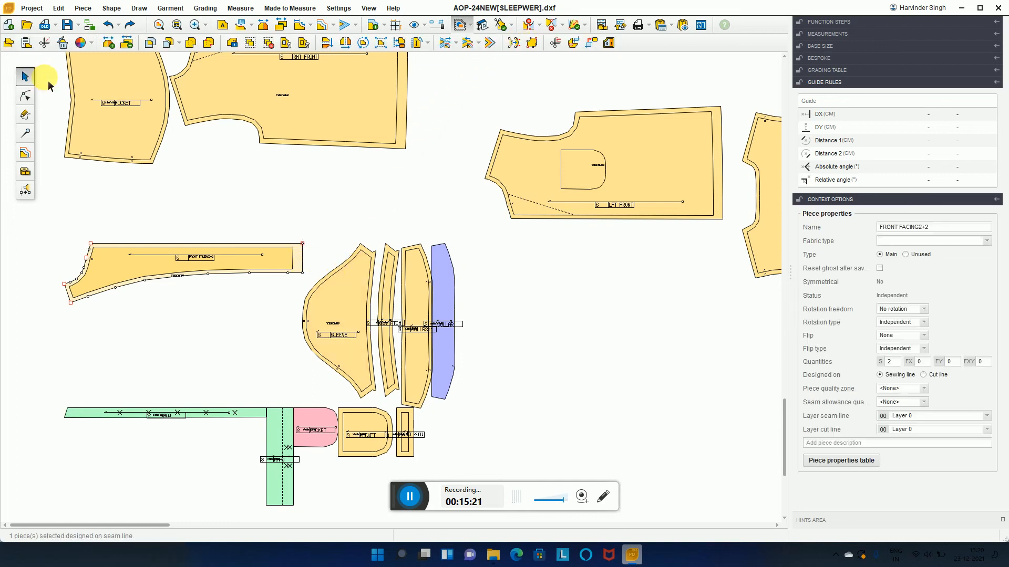
left_click(534, 44)
scroll(447, 145, "down", 1)
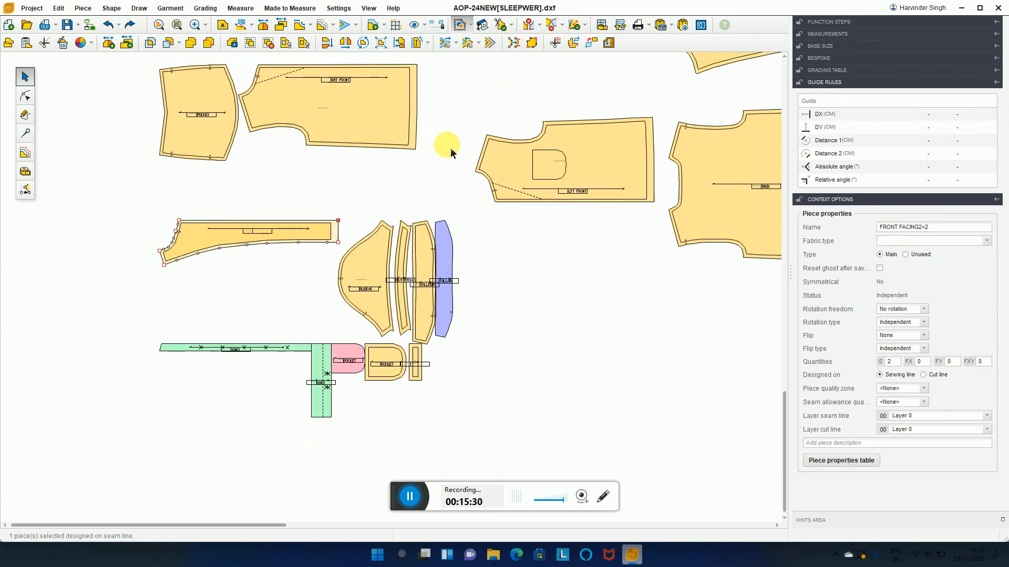
left_click(338, 139)
left_click(332, 231)
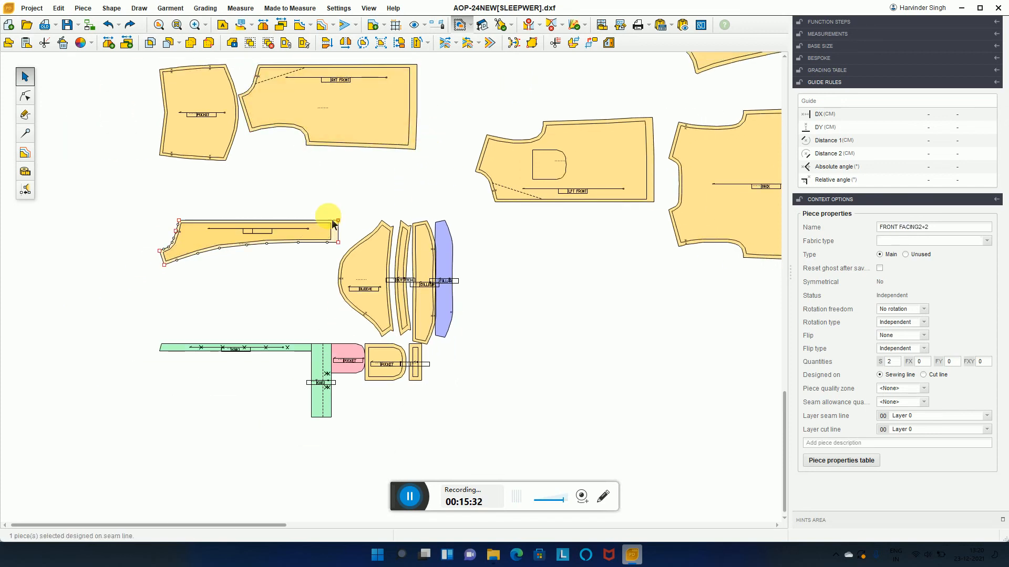
left_click(323, 31)
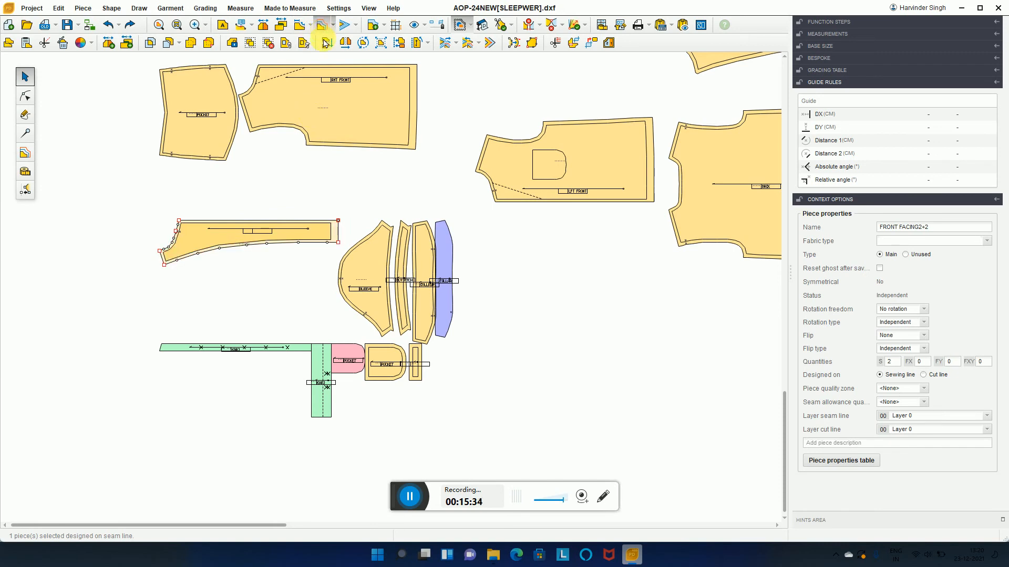
Set the lower corner point at the straight end of FRONT FACING2+2 to the Curve type once more.
scroll(329, 235, "up", 4)
left_click(25, 95)
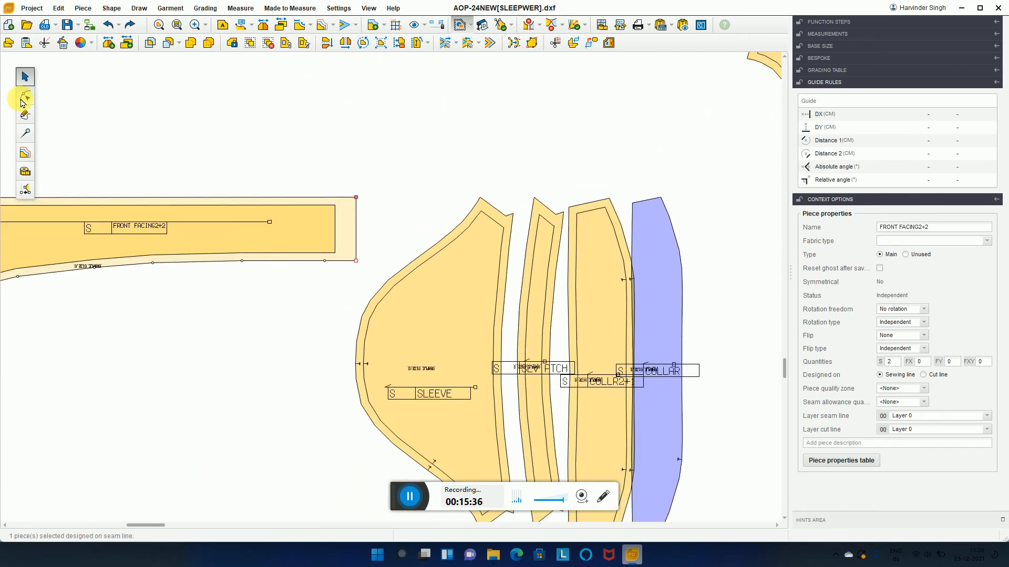
left_click(357, 261)
left_click(915, 242)
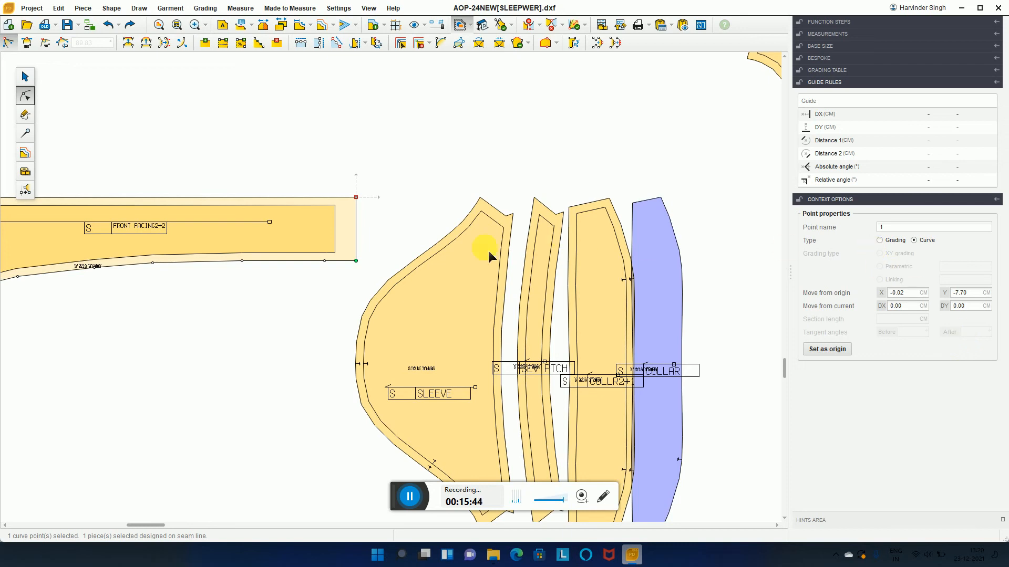
left_click(359, 213)
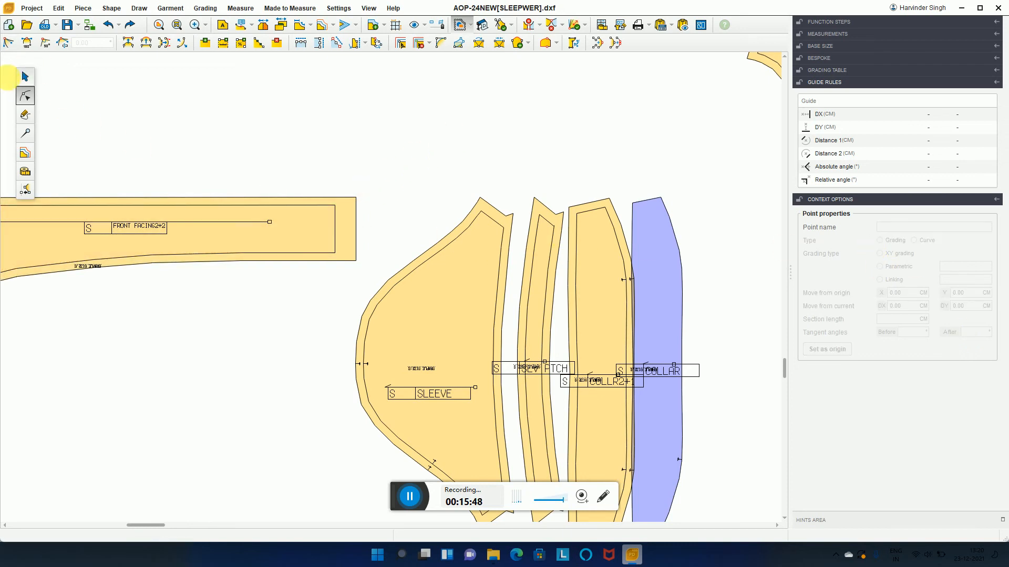
Convert the facing's lower corner from a curve point to a main point again, working on the whole selected piece.
left_click(24, 77)
left_click(358, 207)
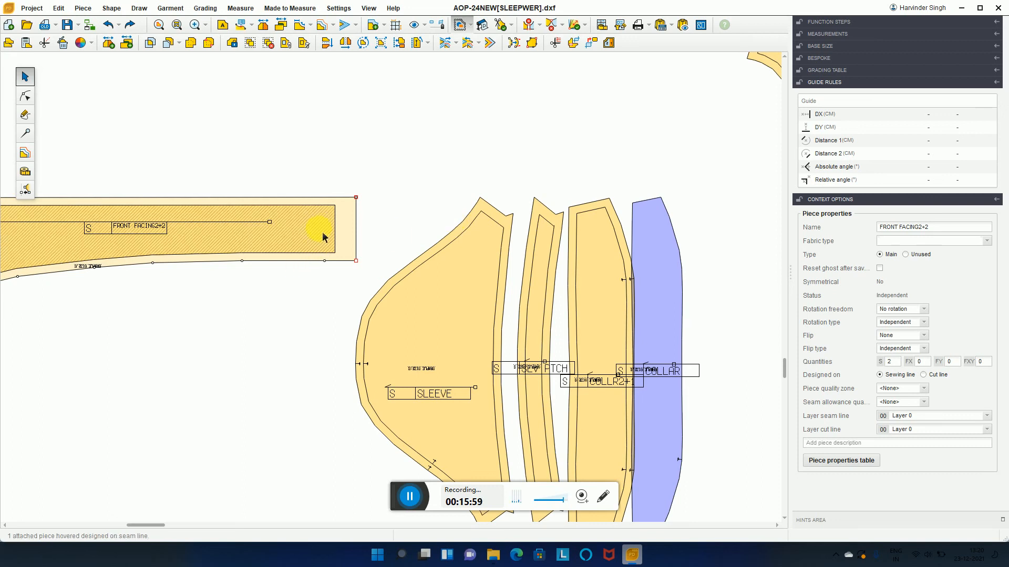
scroll(361, 100, "down", 6)
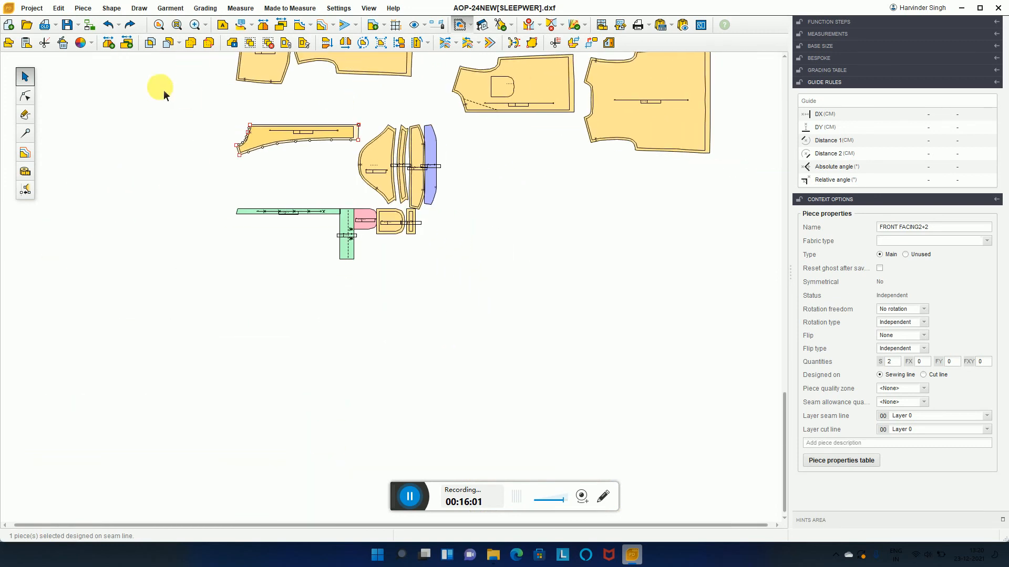
Move FRONT FACING2+2 clear of the other pieces and view its cutting order, closing the editor without changes.
left_click(24, 76)
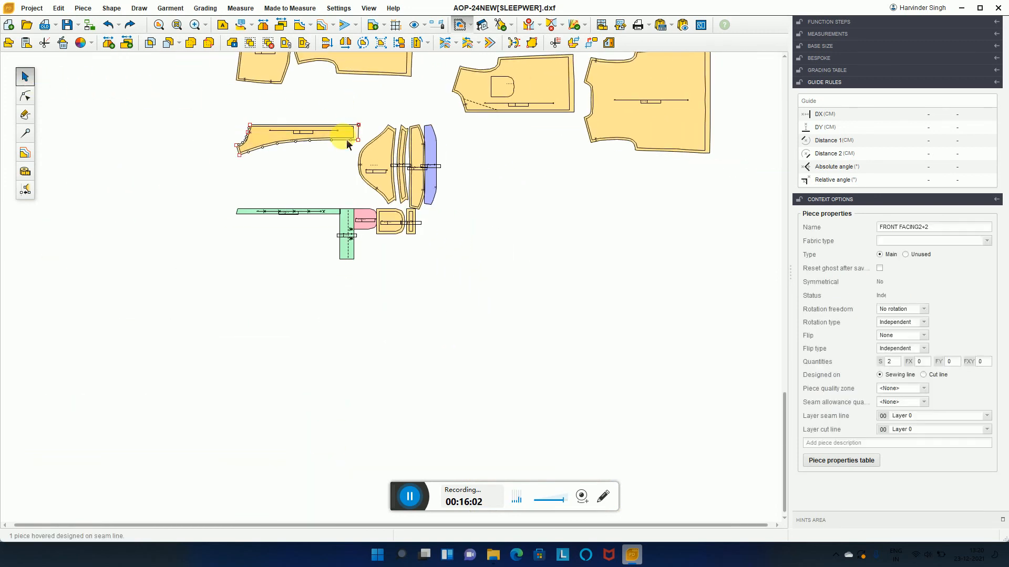
left_click_drag(267, 144, 218, 183)
scroll(218, 183, "up", 5)
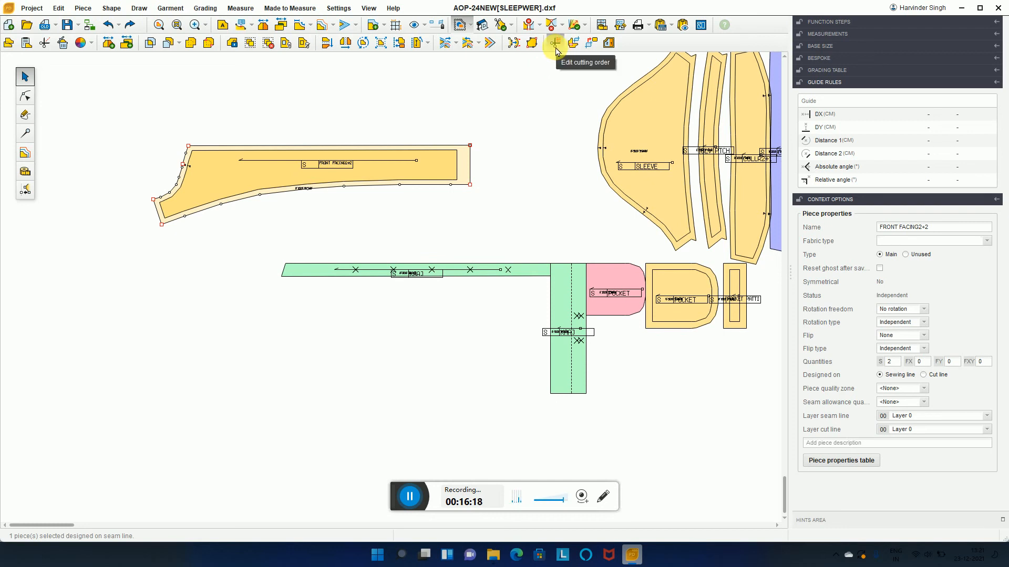
left_click(556, 44)
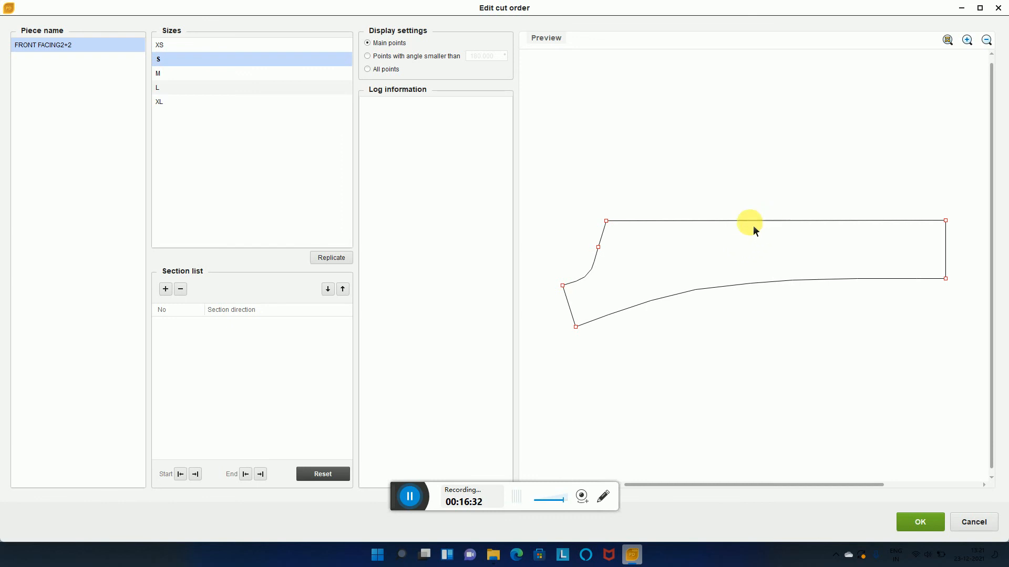
left_click(999, 8)
Move the large POCKET piece away from the other pieces and view its cutting order, closing the editor without changes.
scroll(503, 218, "down", 3)
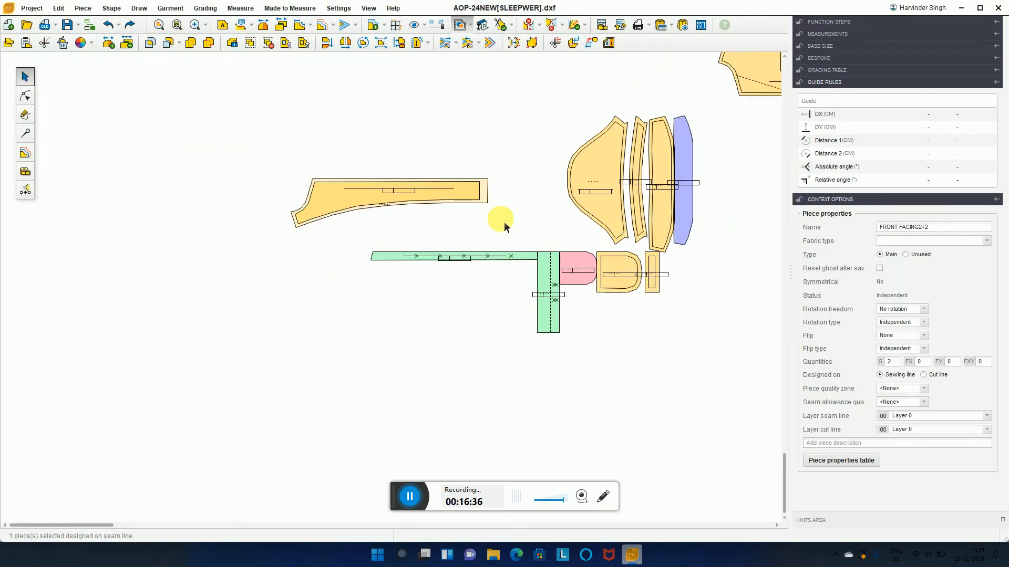
scroll(577, 196, "down", 2)
scroll(514, 128, "down", 2)
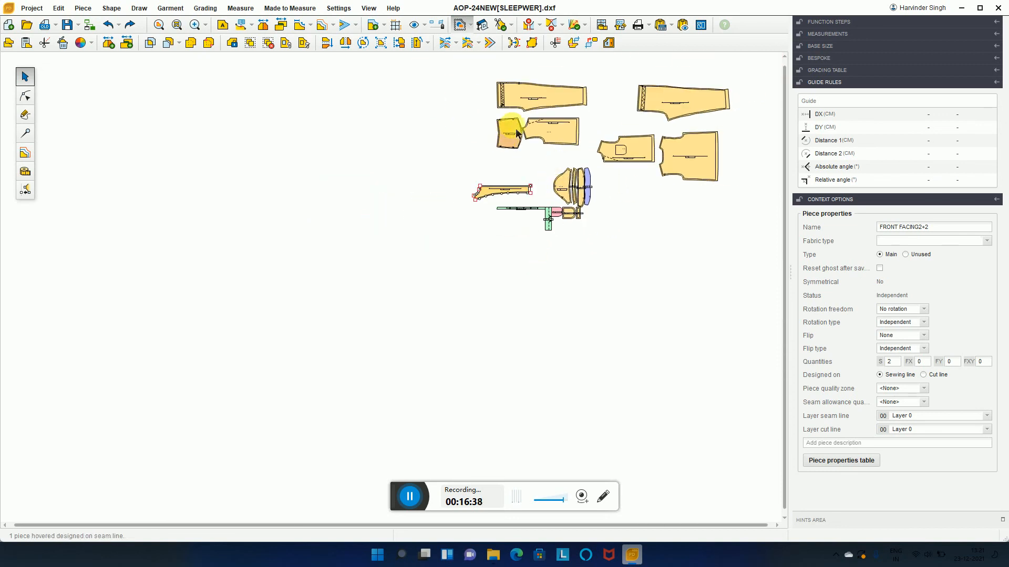
scroll(452, 159, "up", 8)
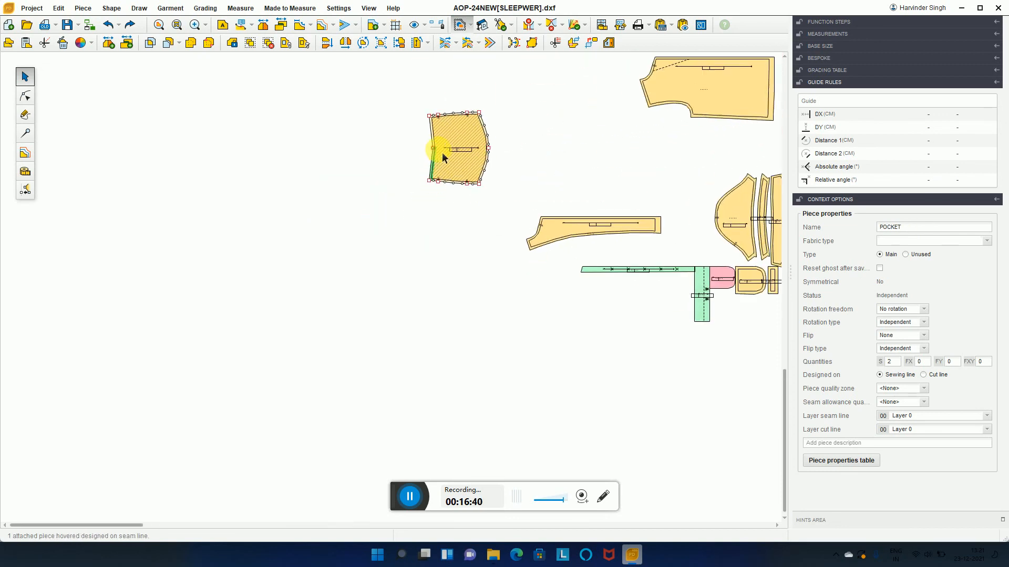
left_click(459, 136)
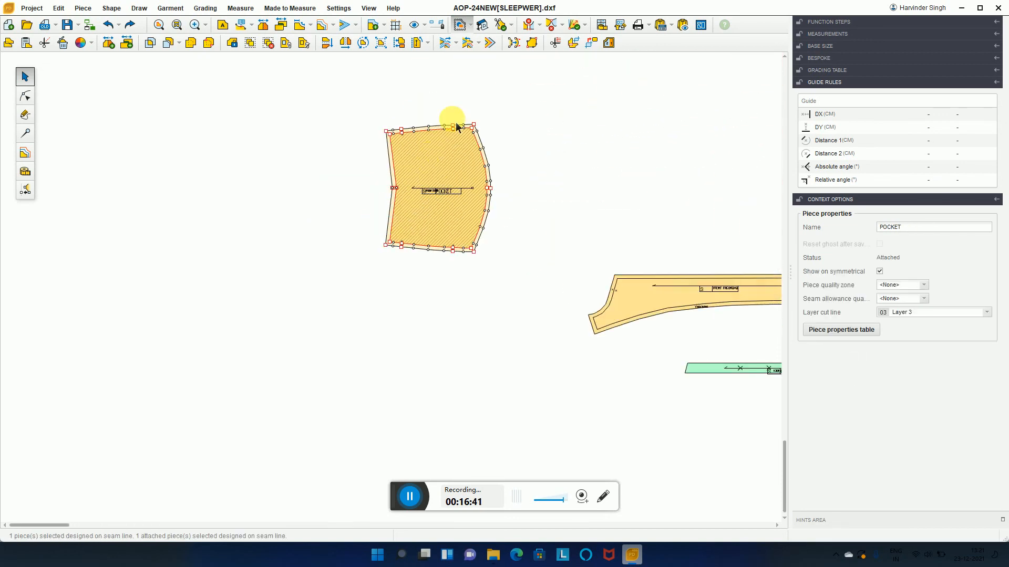
left_click(555, 46)
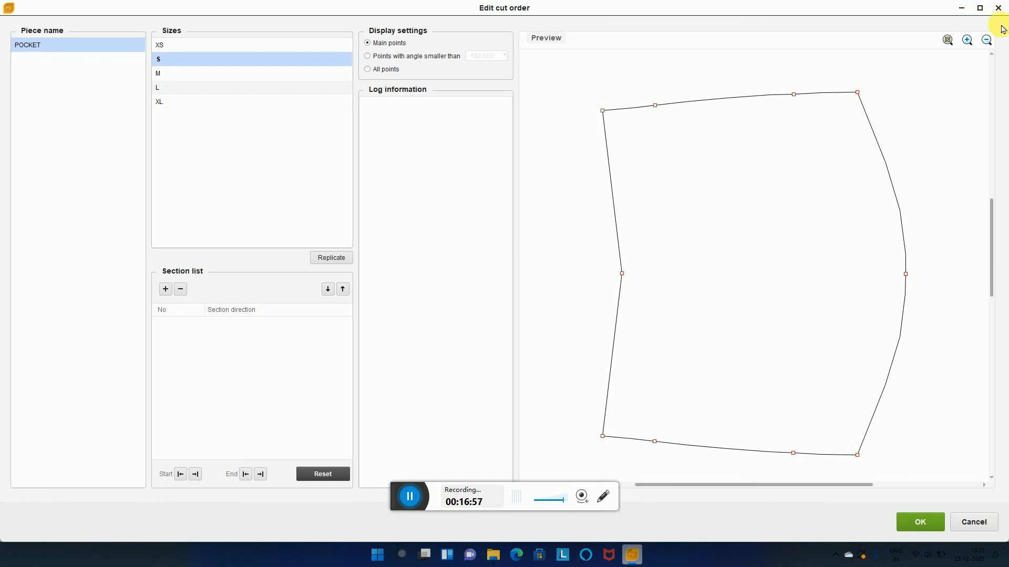
left_click(997, 8)
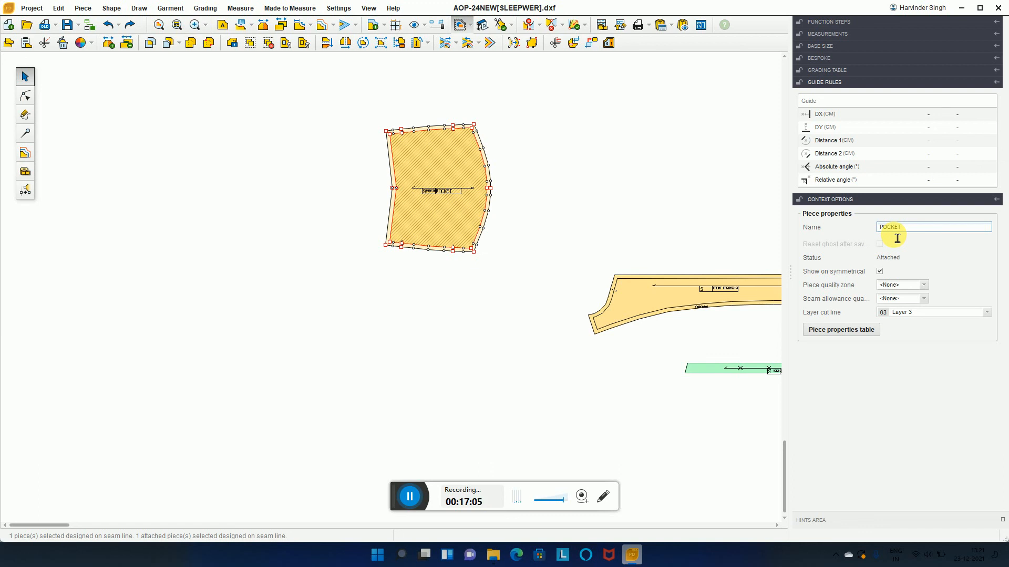
Clear the selection and select only the large POCKET piece, without its attached inner piece.
left_click(566, 175)
scroll(443, 172, "up", 2)
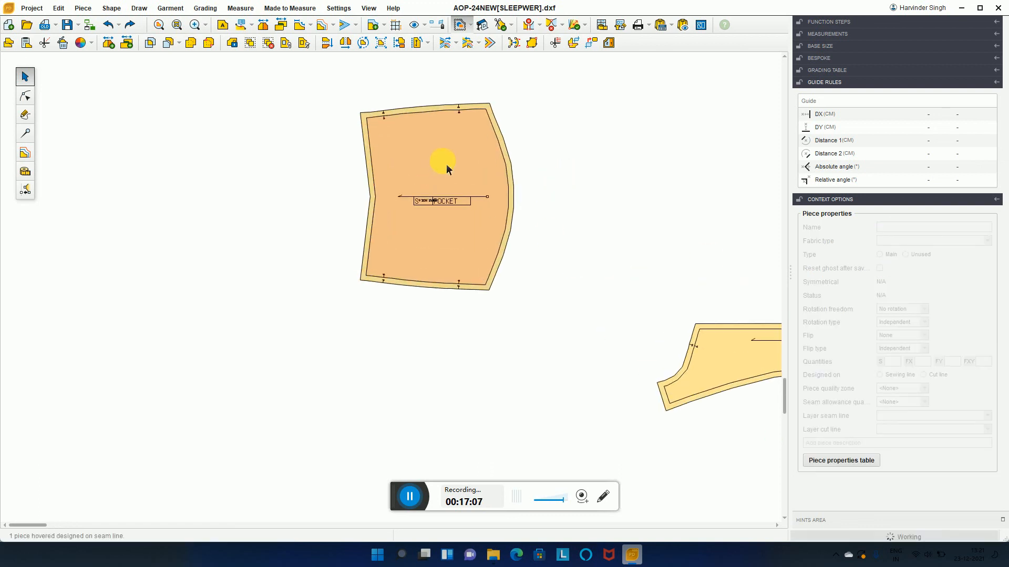
scroll(446, 168, "up", 1)
scroll(448, 161, "down", 2)
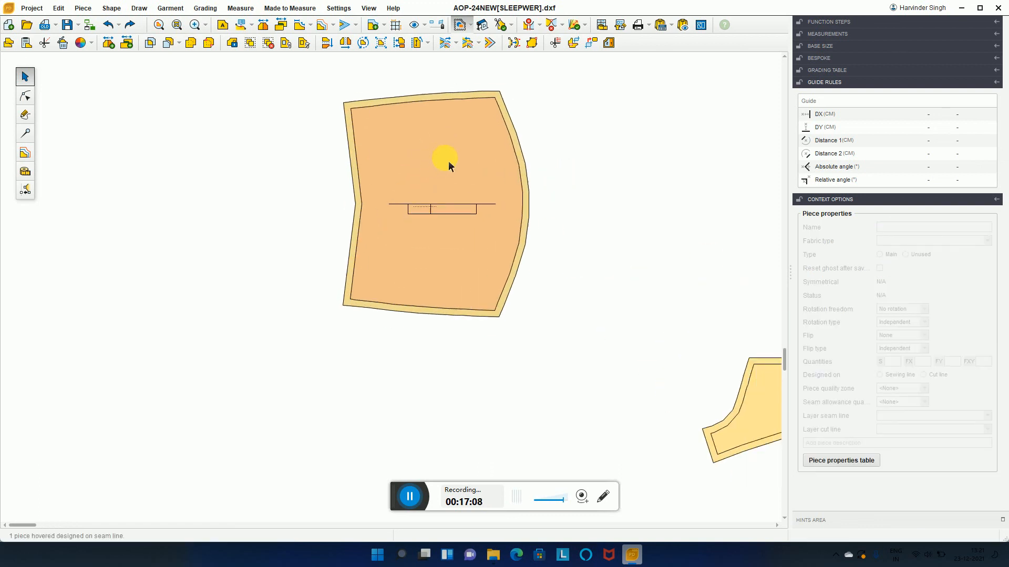
scroll(442, 150, "down", 1)
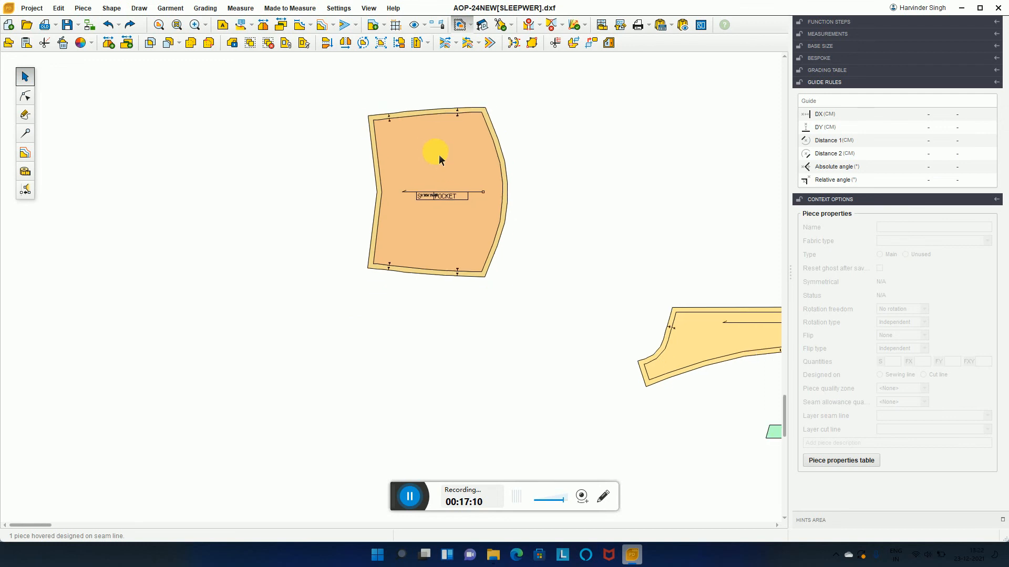
left_click(433, 157)
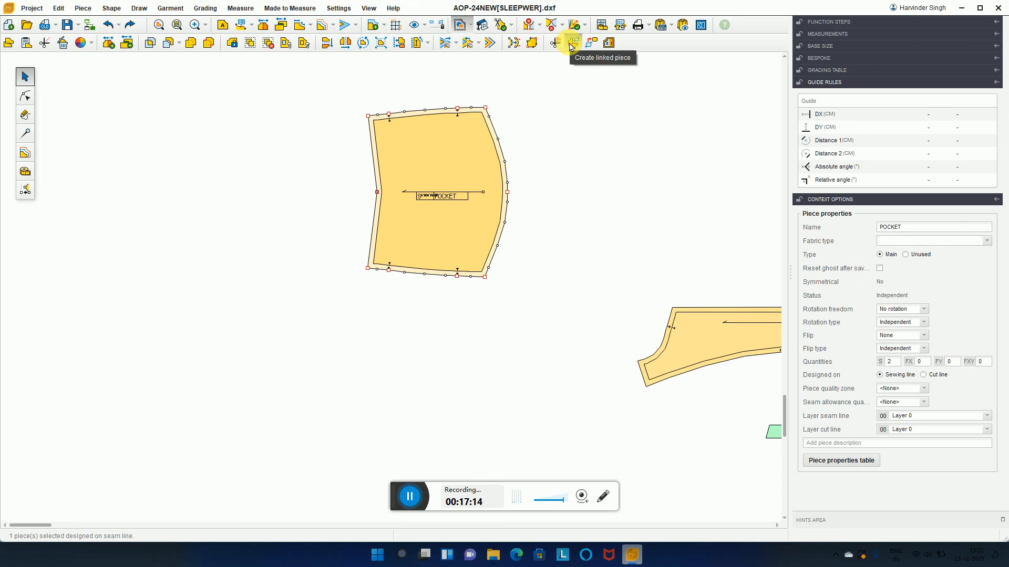
Move the large POCKET piece and the RHT FRONT piece into the empty area, placing RHT FRONT below the pocket.
scroll(542, 221, "down", 5)
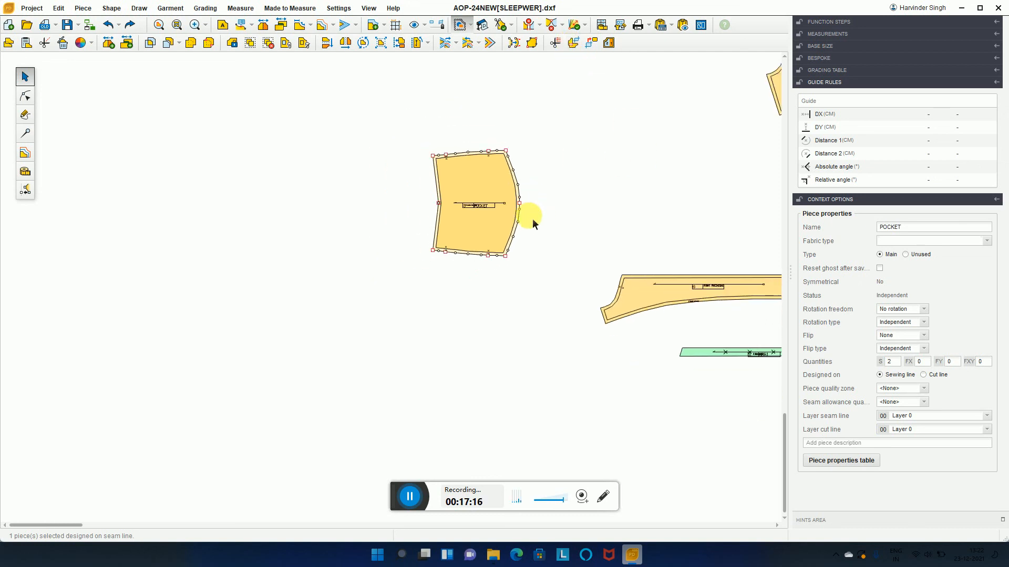
left_click(28, 78)
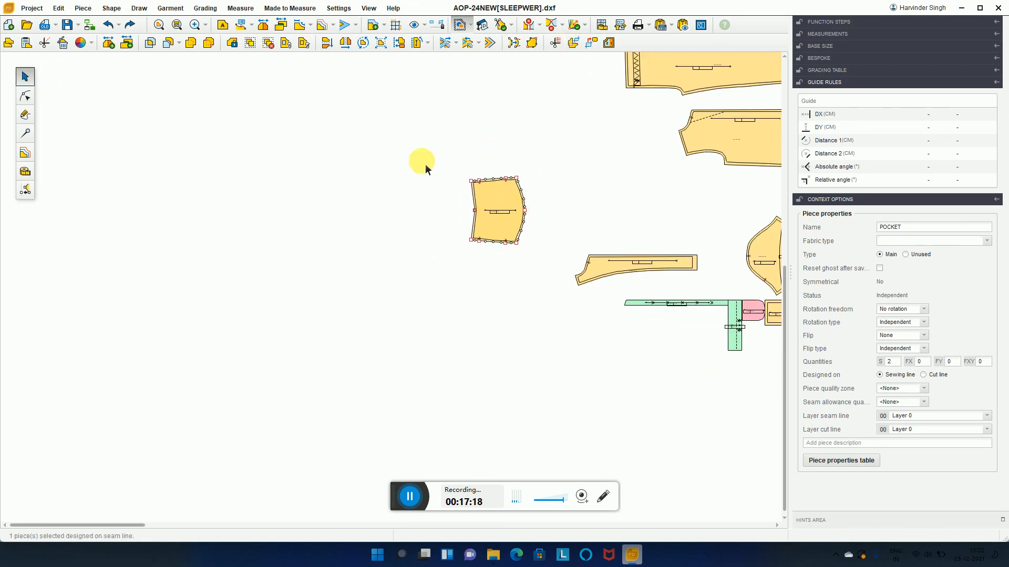
left_click_drag(500, 190, 423, 147)
scroll(411, 162, "up", 1)
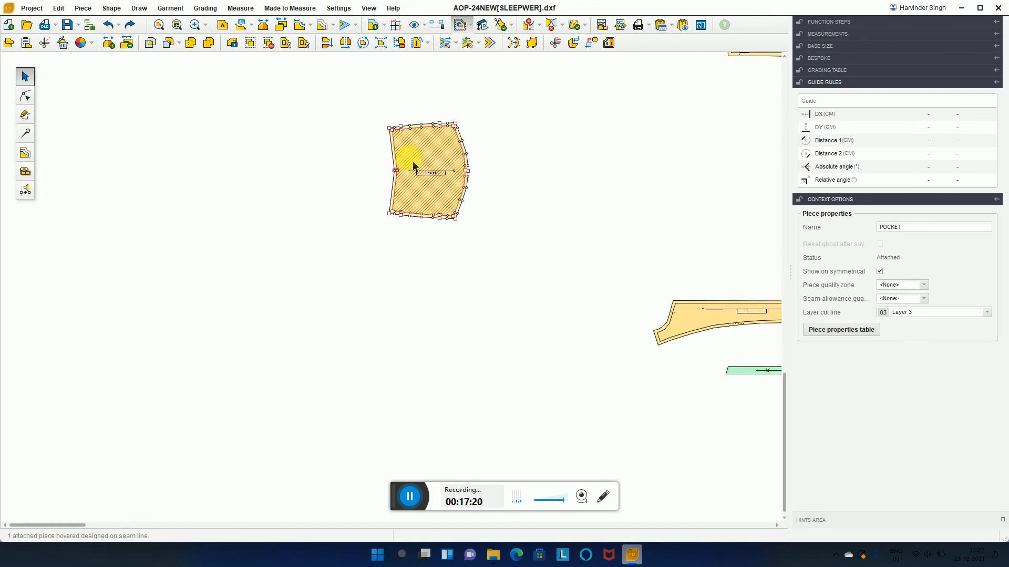
scroll(412, 160, "down", 1)
left_click_drag(754, 140, 387, 268)
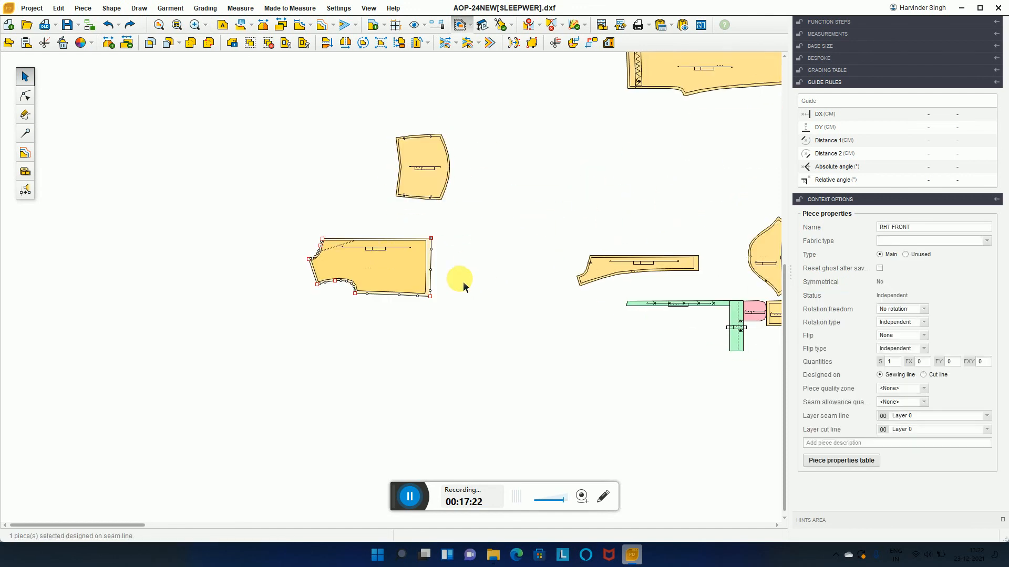
left_click_drag(423, 164, 440, 140)
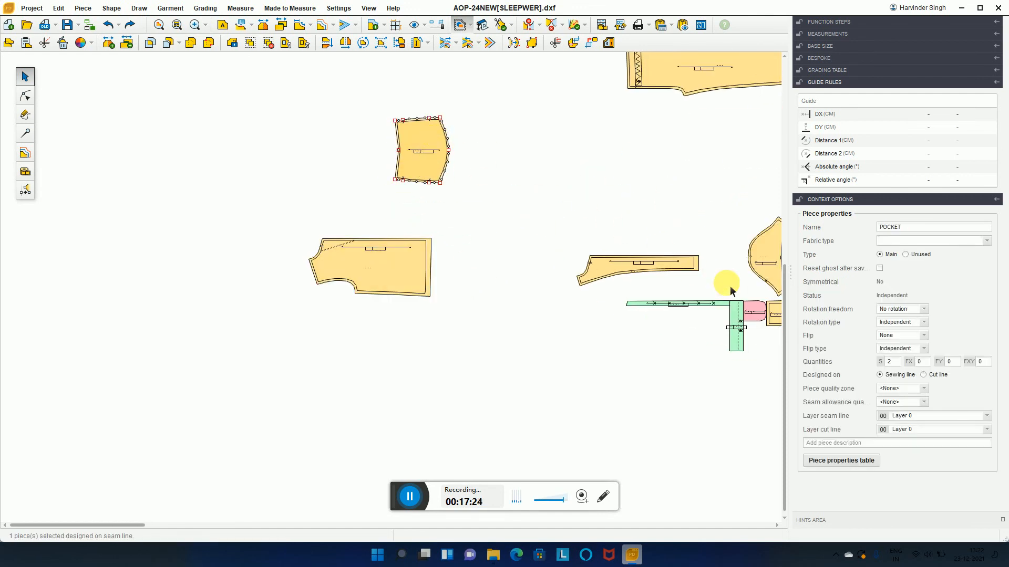
Move the FRONT FACING2+2 piece onto the upper part of the large POCKET piece so that the two overlap.
scroll(427, 149, "up", 2)
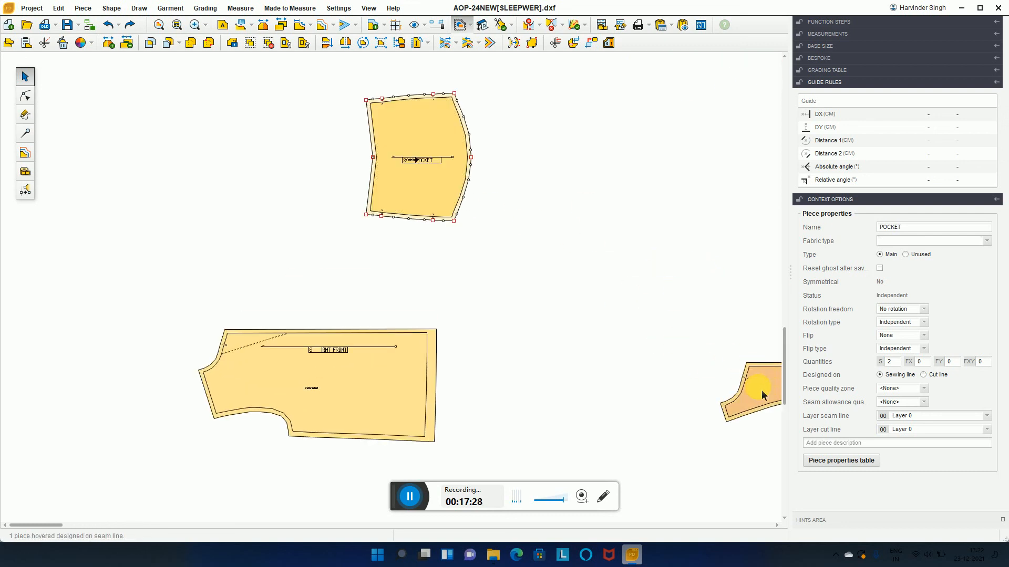
left_click(440, 177)
left_click_drag(752, 385, 368, 166)
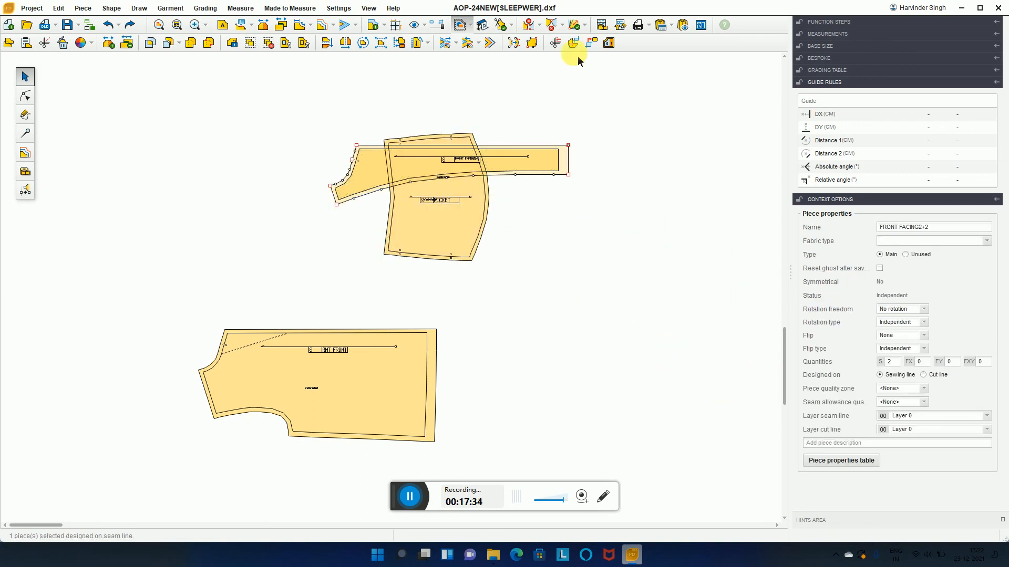
Create a linked piece from the area where FRONT FACING2+2 and POCKET overlap, placing it in the empty space beside RHT FRONT.
left_click(574, 42)
left_click(443, 176)
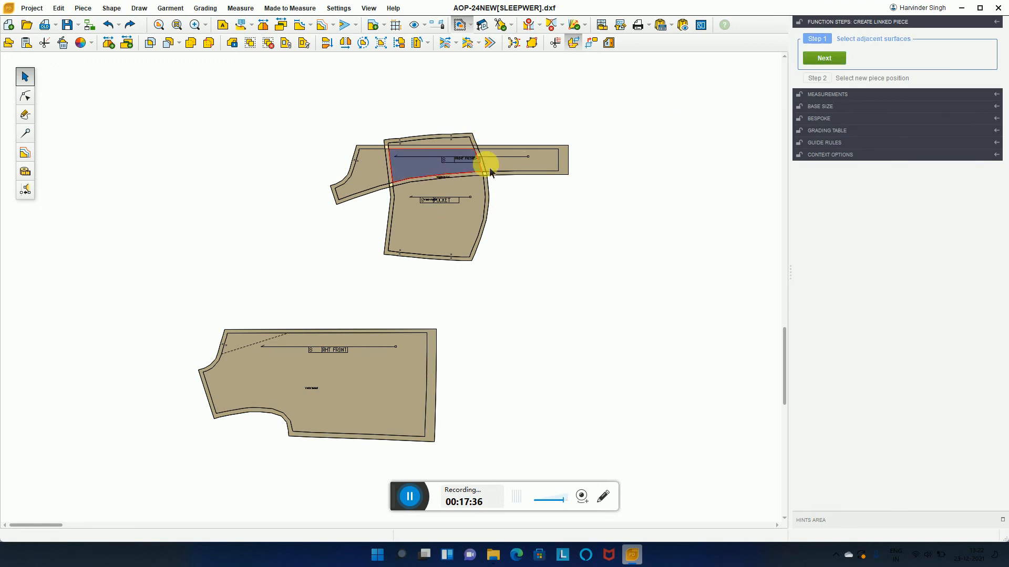
left_click(823, 58)
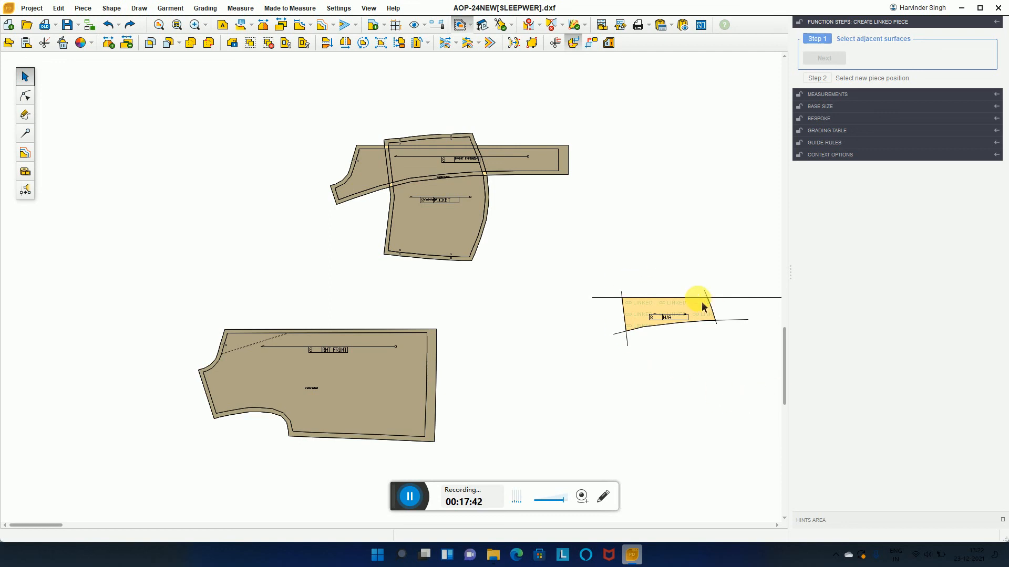
Break the link connection of the new overlap piece and move the piece slightly upward, clear of the others.
left_click(590, 47)
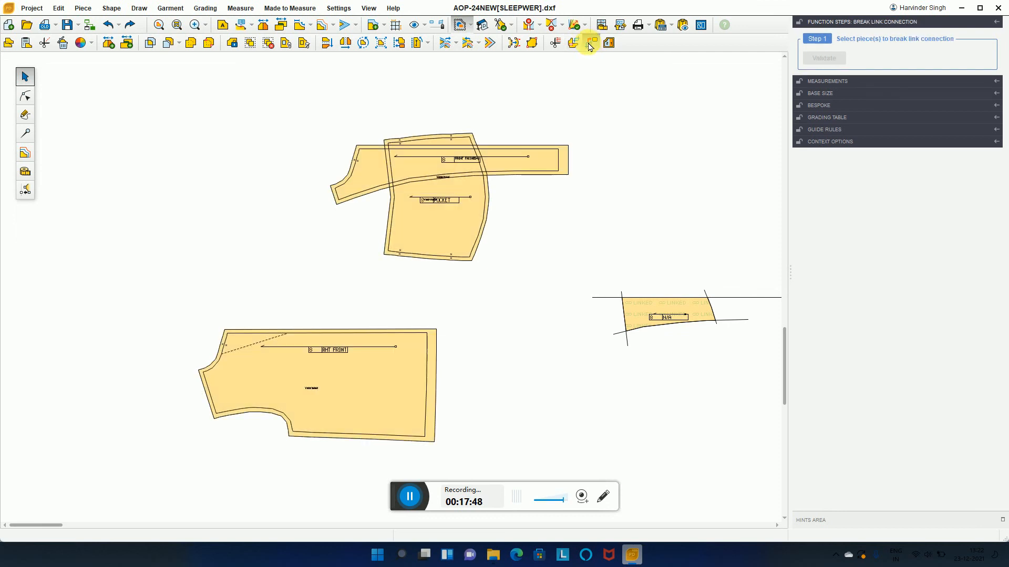
left_click(676, 313)
left_click(815, 58)
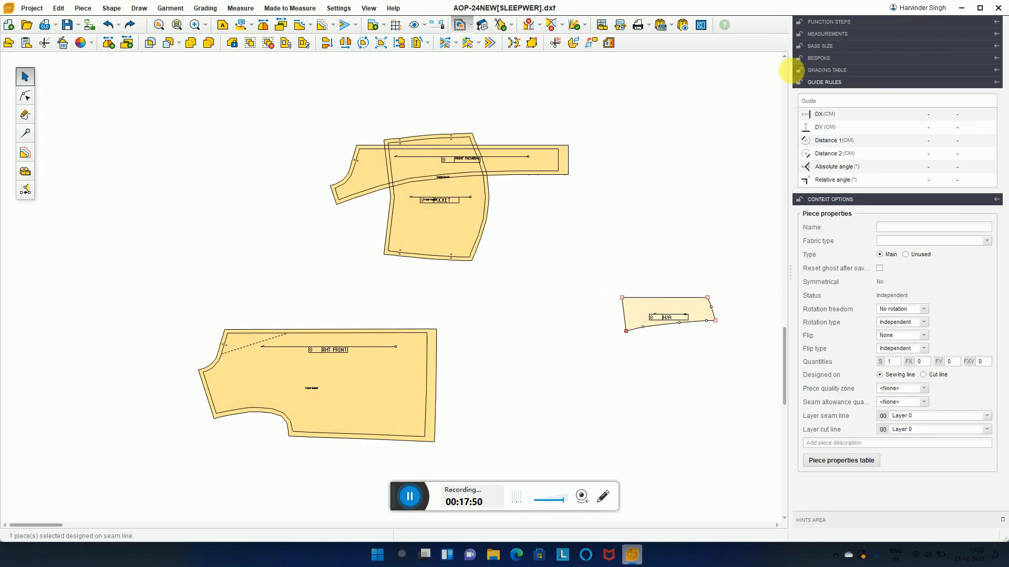
scroll(651, 316, "up", 3)
left_click_drag(650, 315, 636, 221)
scroll(632, 223, "down", 2)
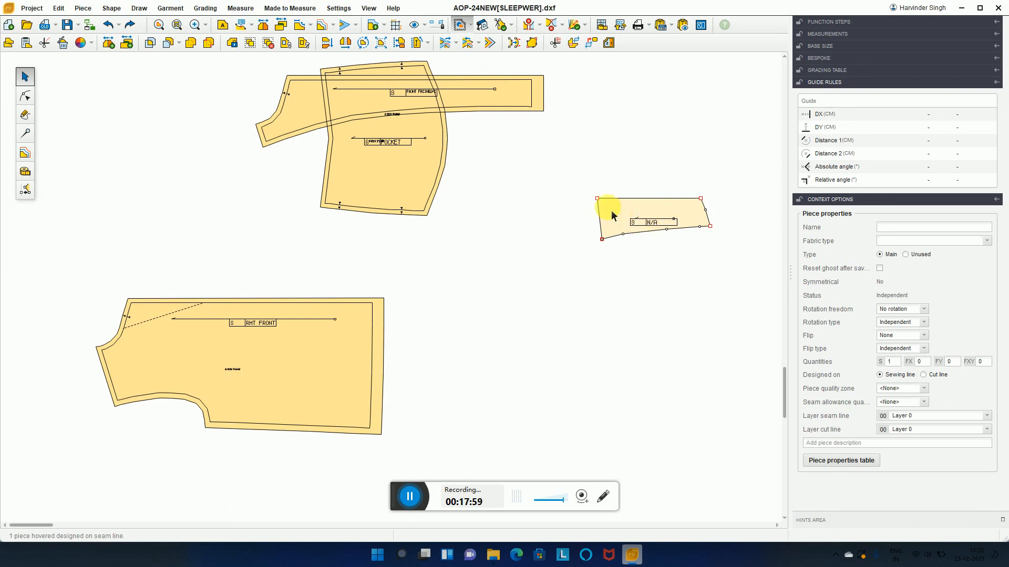
Try to mark the surface of the unlinked overlap piece as a quality zone.
left_click(609, 43)
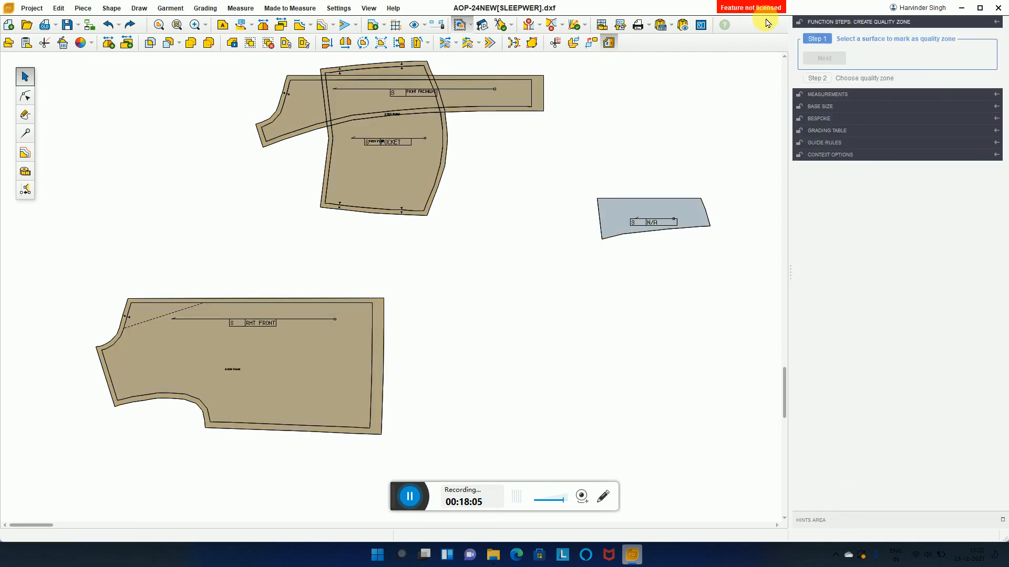
left_click(672, 211)
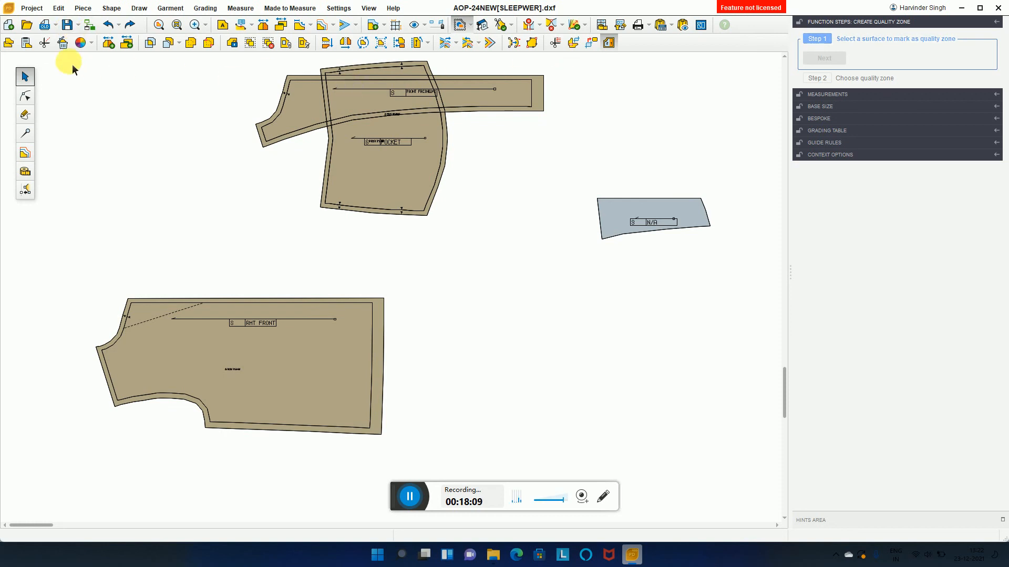
left_click(25, 80)
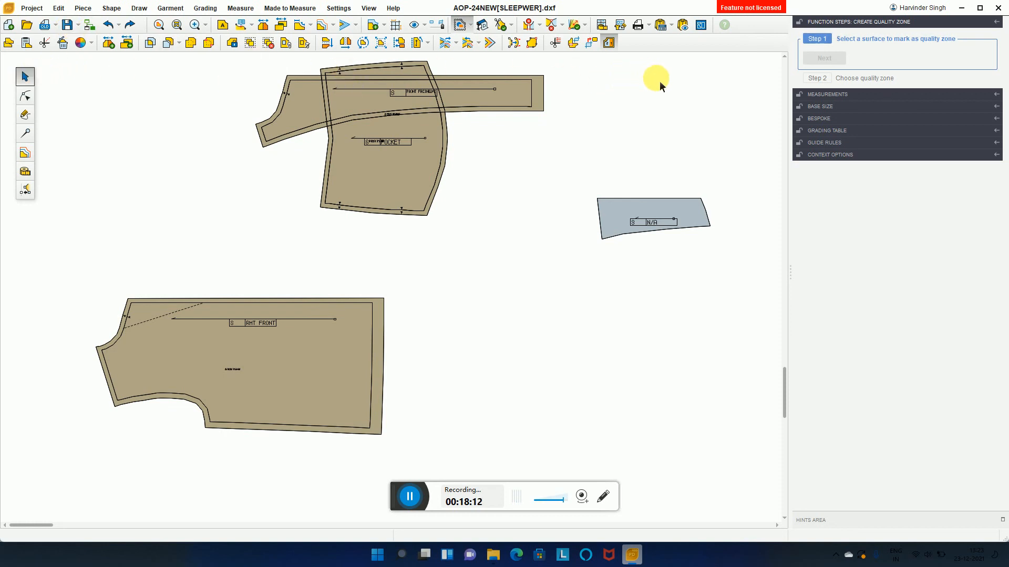